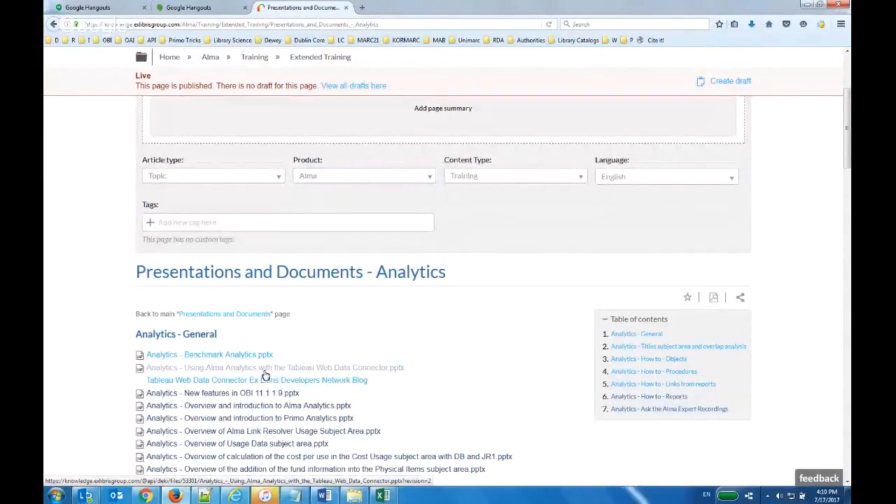
# Step: View the downloaded "Analytics - Using Alma Analytics with the Tableau Web Data Connector" presentation, and return to the browser
pyautogui.click(749, 25)
pyautogui.click(670, 62)
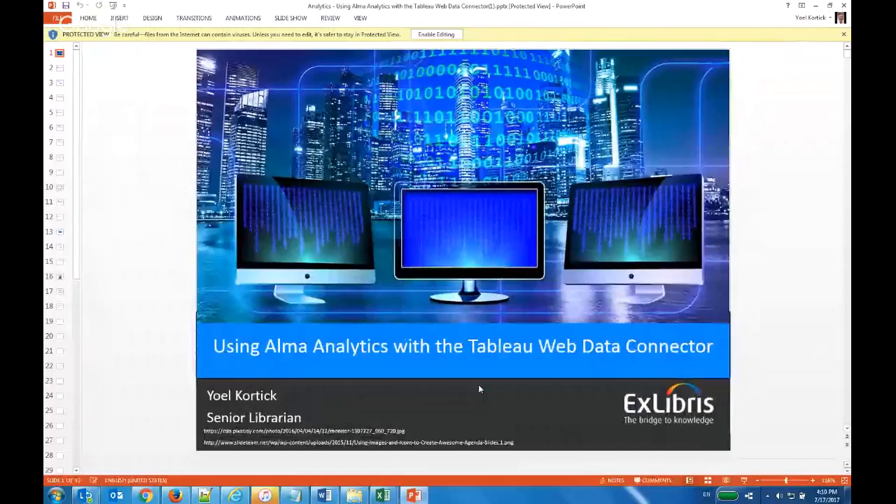
pyautogui.hotkey('alt', 'Tab')
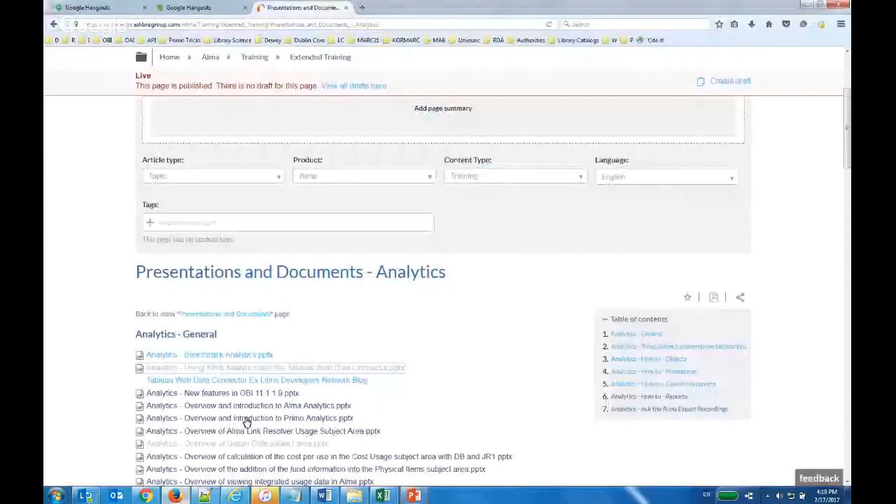
# Step: Open the Tableau Web Data Connector Ex Libris Developers Network Blog in a new tab and skim the start of the post
pyautogui.rightClick(257, 383)
pyautogui.click(280, 389)
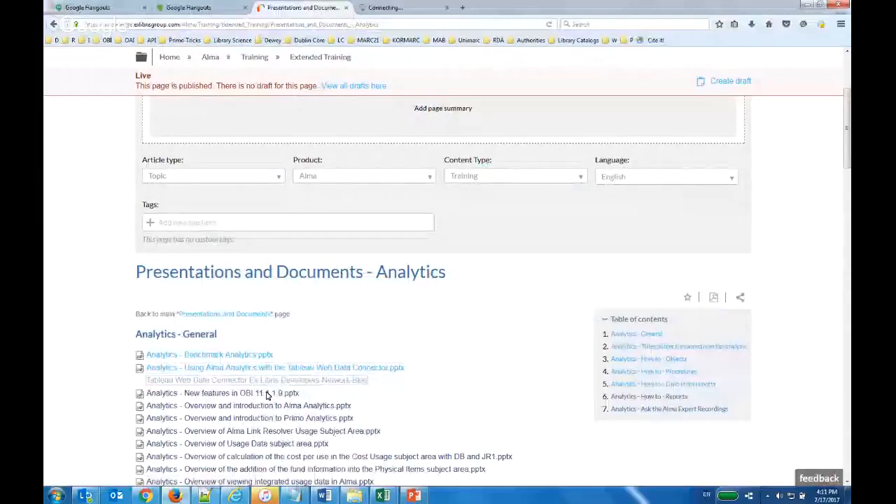
pyautogui.click(382, 7)
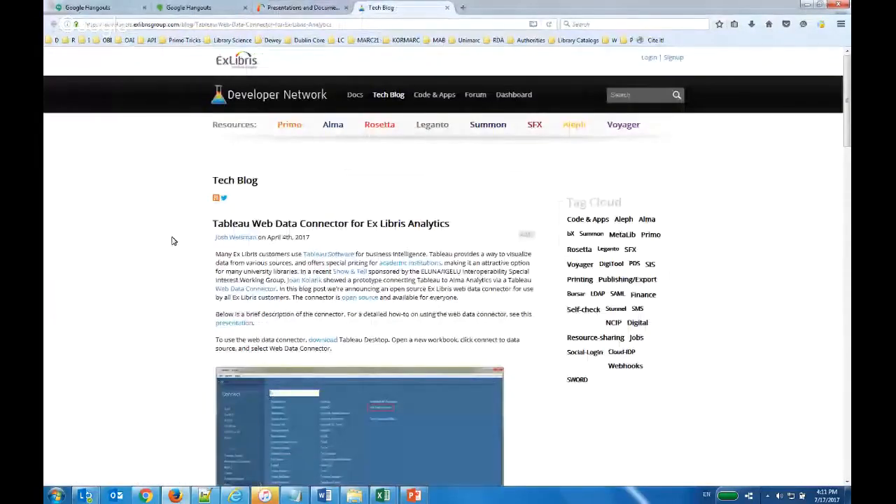
pyautogui.scroll(-3, 174, 241)
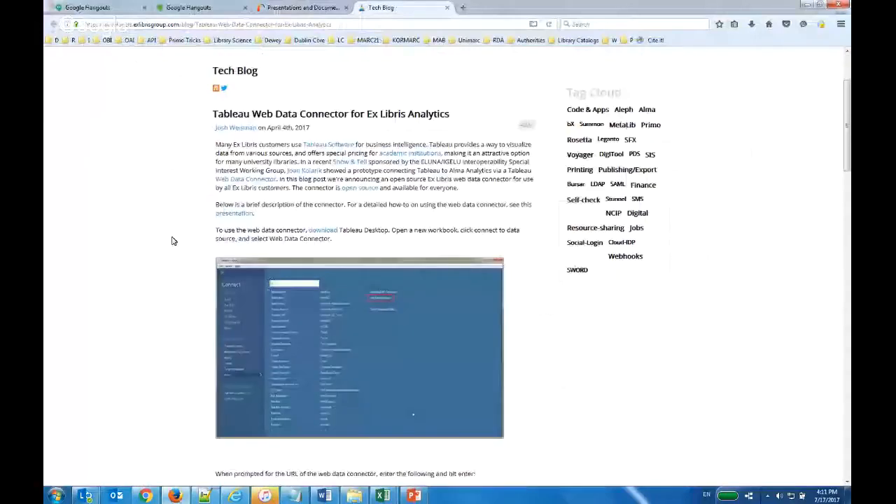
pyautogui.scroll(-2, 173, 241)
pyautogui.scroll(5, 174, 247)
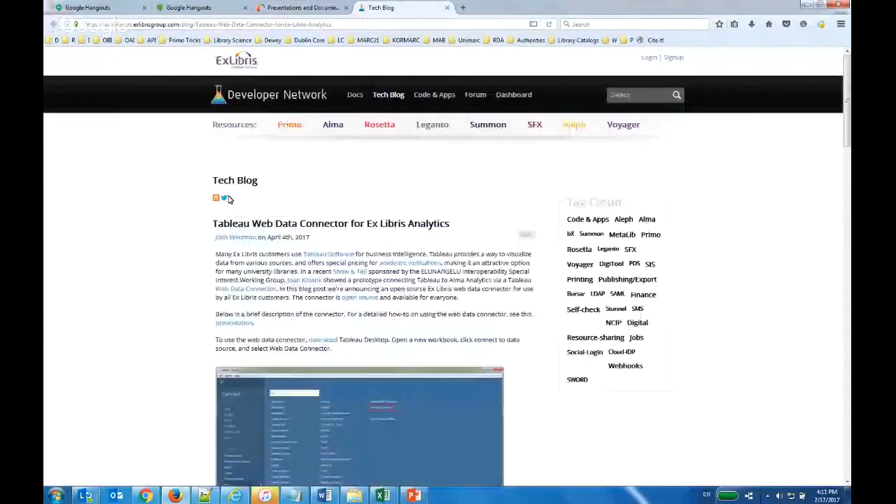
# Step: Open the EU Demo Alma site in a new tab and sign in with the bookmarked demo login for all three NA demos
pyautogui.click(463, 7)
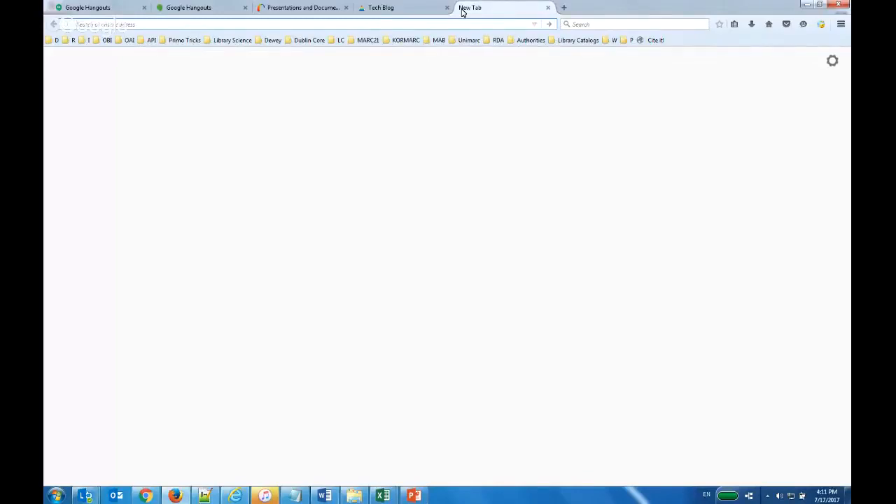
pyautogui.click(56, 40)
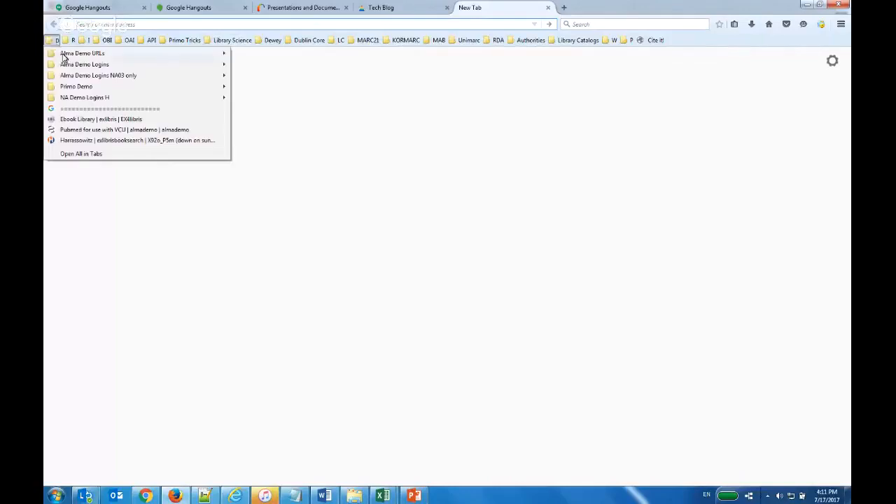
pyautogui.moveTo(168, 52)
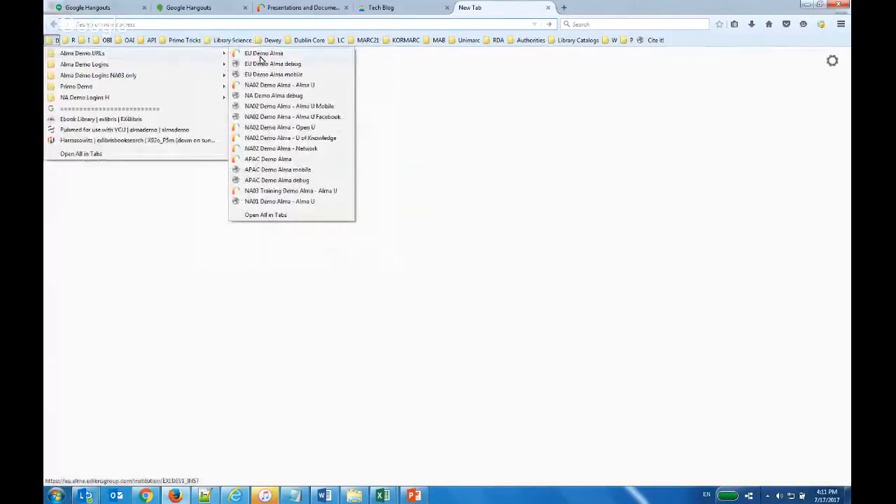
pyautogui.click(235, 55)
pyautogui.click(52, 40)
pyautogui.moveTo(84, 64)
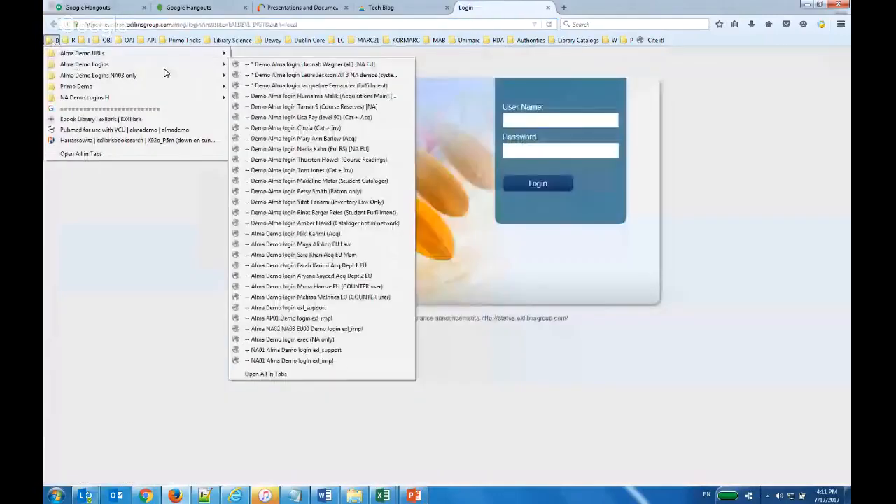
pyautogui.click(270, 76)
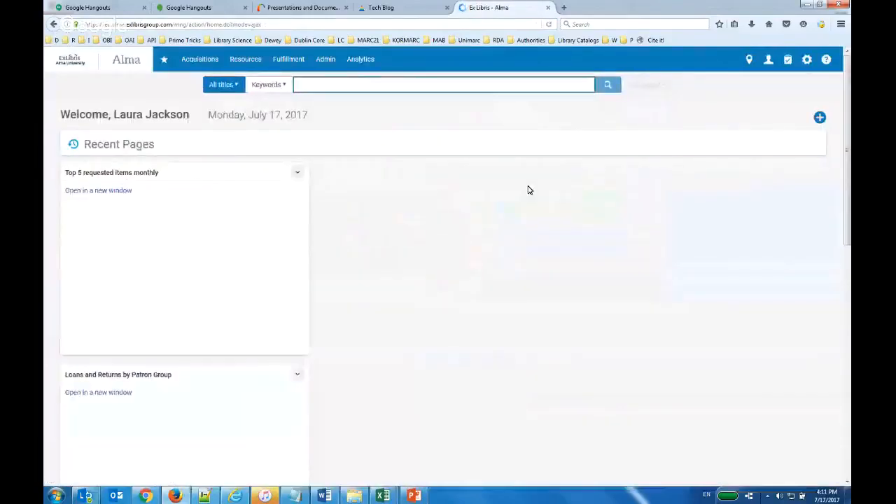
# Step: Look over the Alma home page widgets and open Design Analytics
pyautogui.scroll(-3, 528, 190)
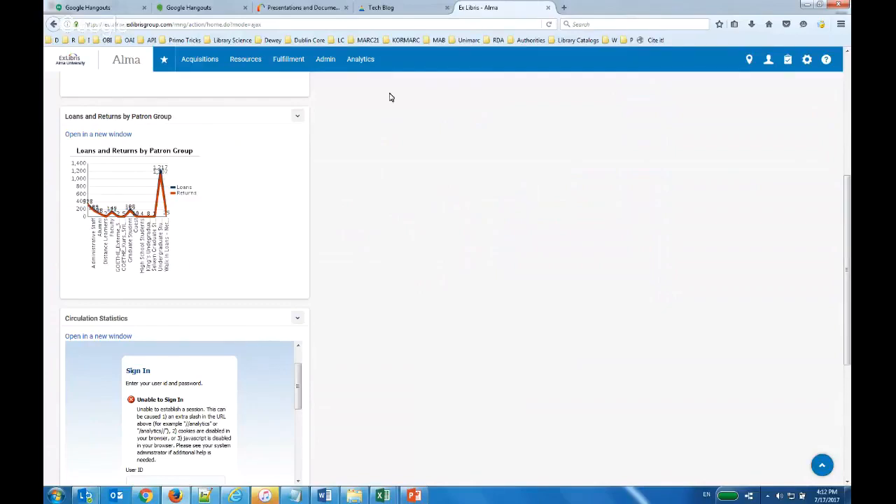
pyautogui.click(362, 60)
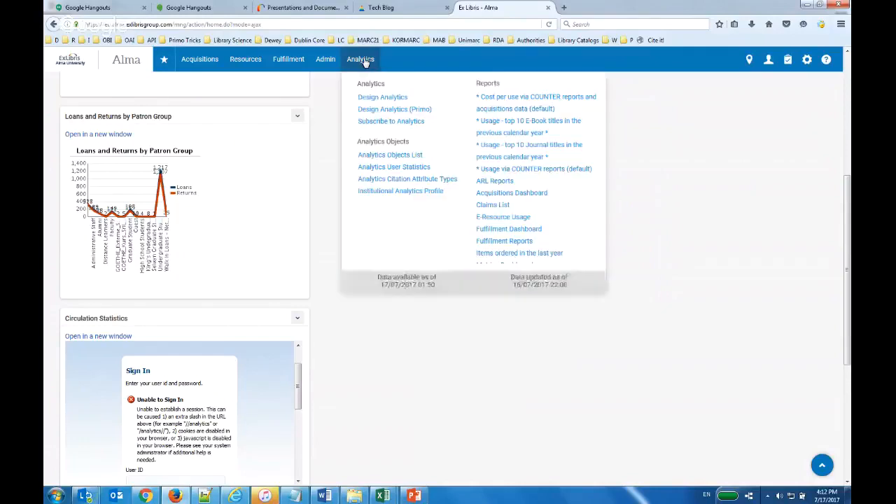
pyautogui.click(379, 102)
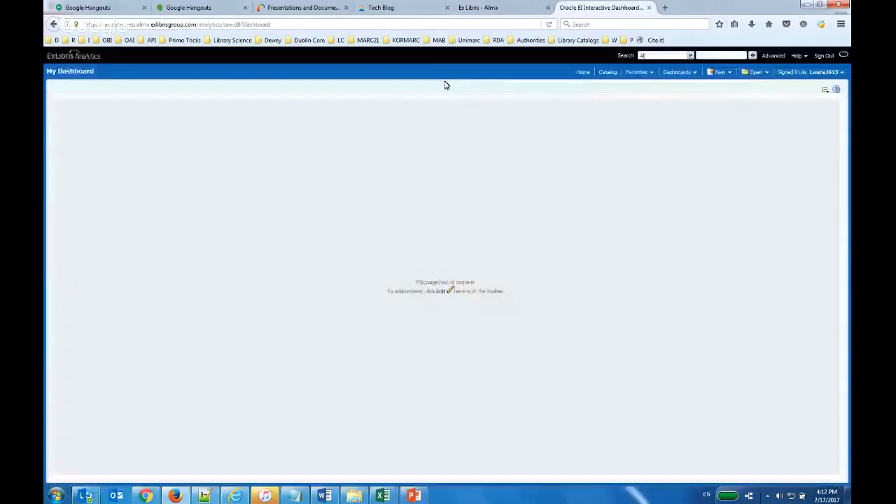
# Step: In a new tab, sign in to the Developer Network by running the iMacros macro for EXLDEV1_INST Alma U on the EU demo, and close iMacros
pyautogui.click(664, 7)
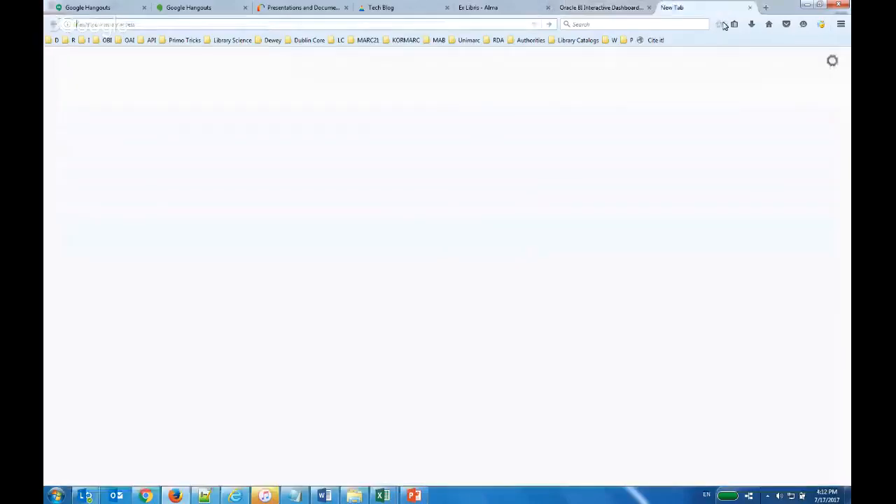
pyautogui.click(821, 24)
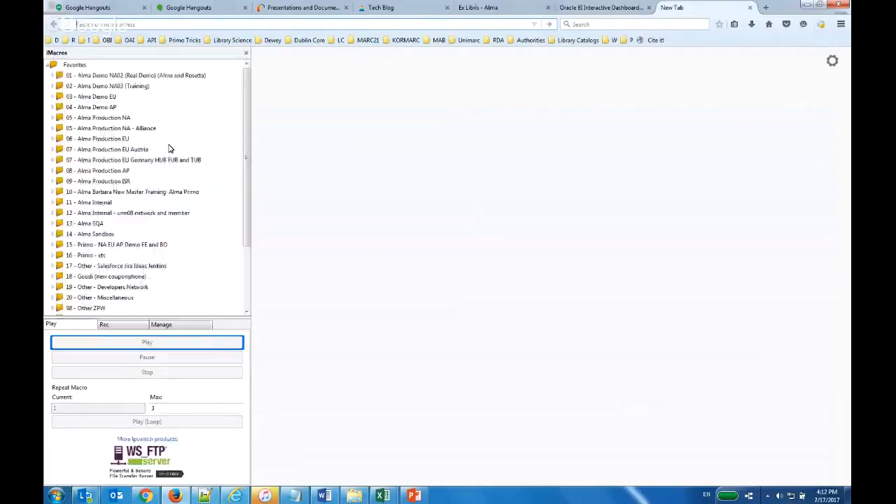
pyautogui.scroll(-1, 151, 203)
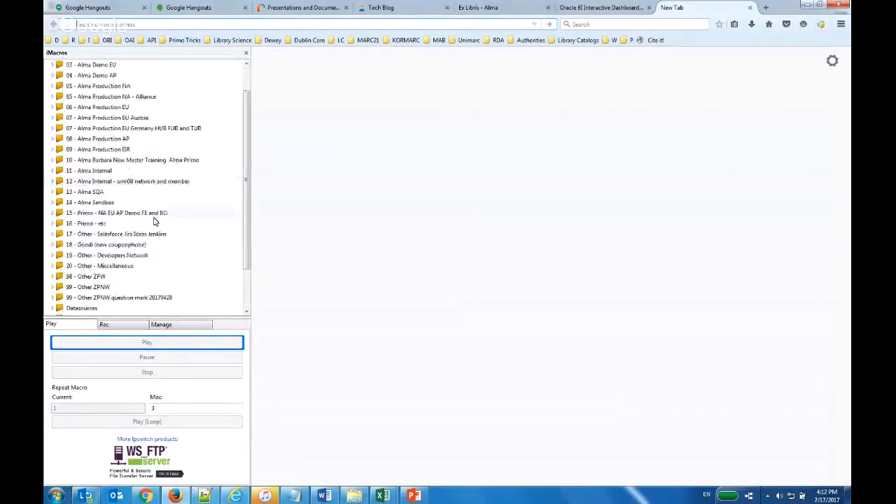
pyautogui.doubleClick(123, 256)
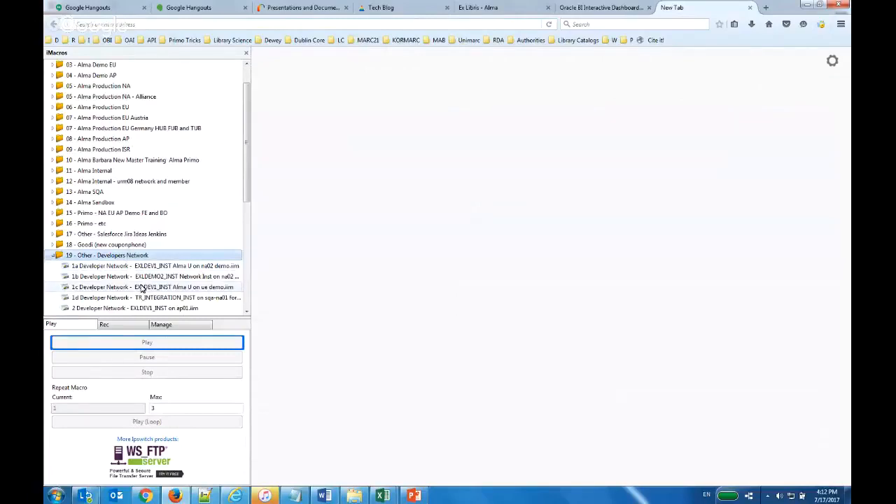
pyautogui.doubleClick(142, 289)
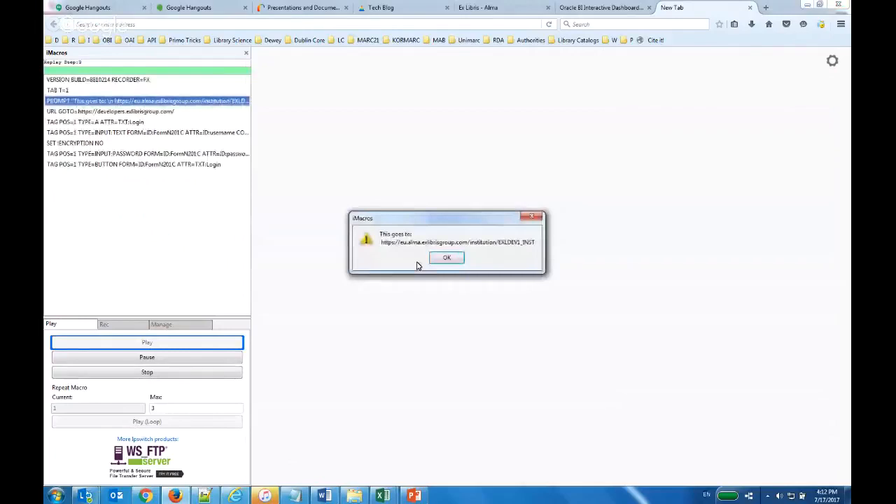
pyautogui.click(446, 259)
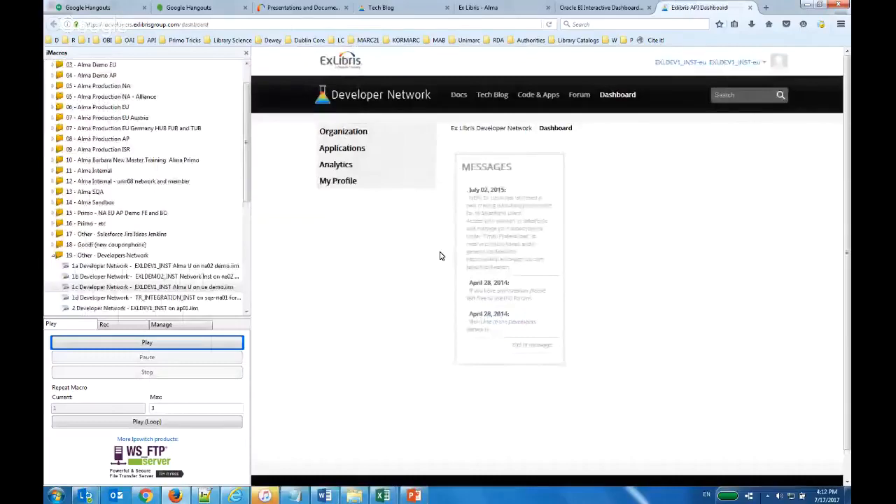
pyautogui.click(246, 54)
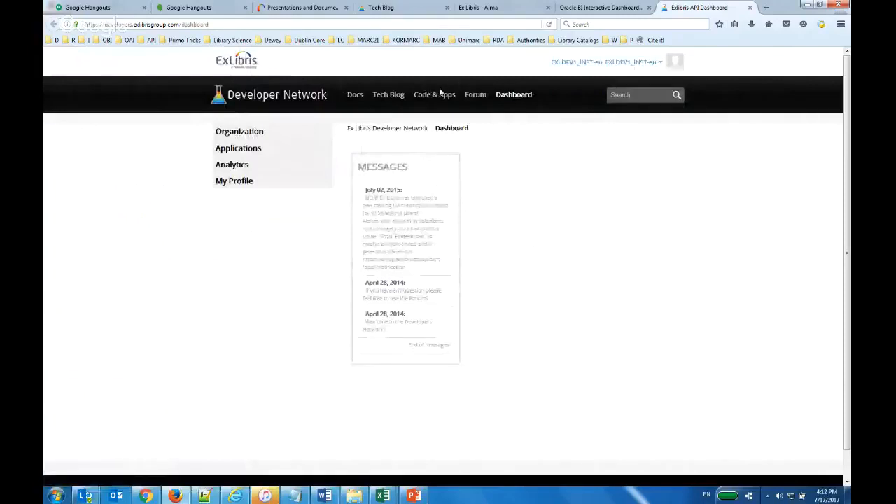
# Step: Open the list of applications from the Developer Network dashboard
pyautogui.moveTo(354, 93)
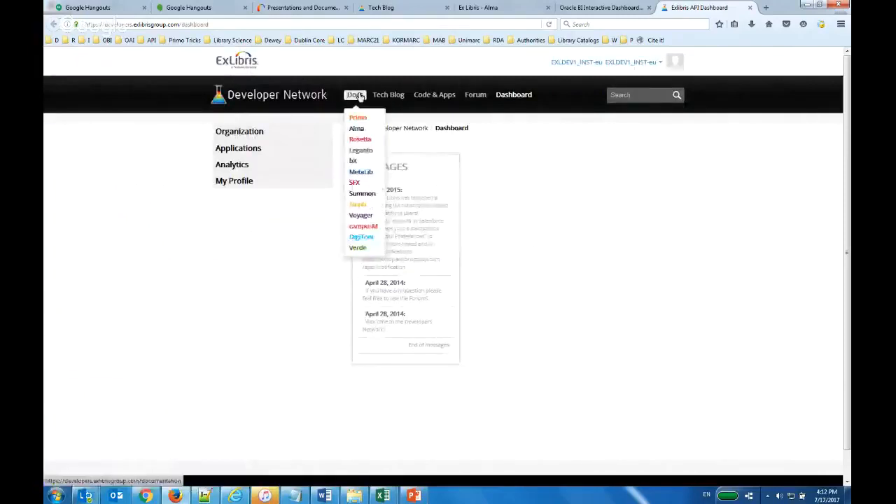
pyautogui.click(514, 95)
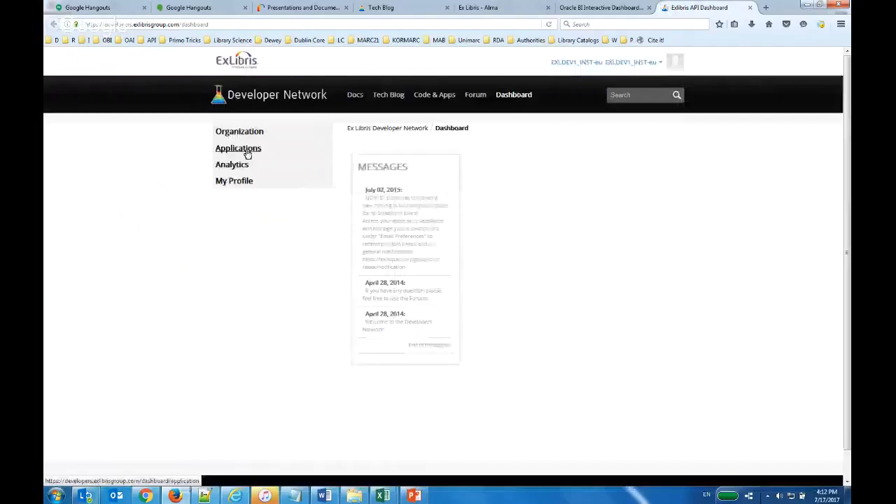
pyautogui.click(240, 149)
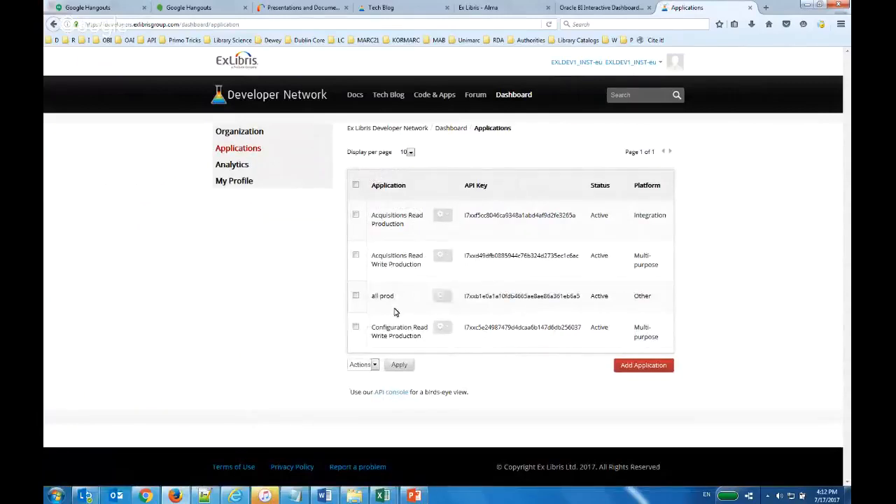
# Step: Inspect the "all prod" application's API key, information and Analytics API plan, leaving its settings unsaved
pyautogui.doubleClick(502, 295)
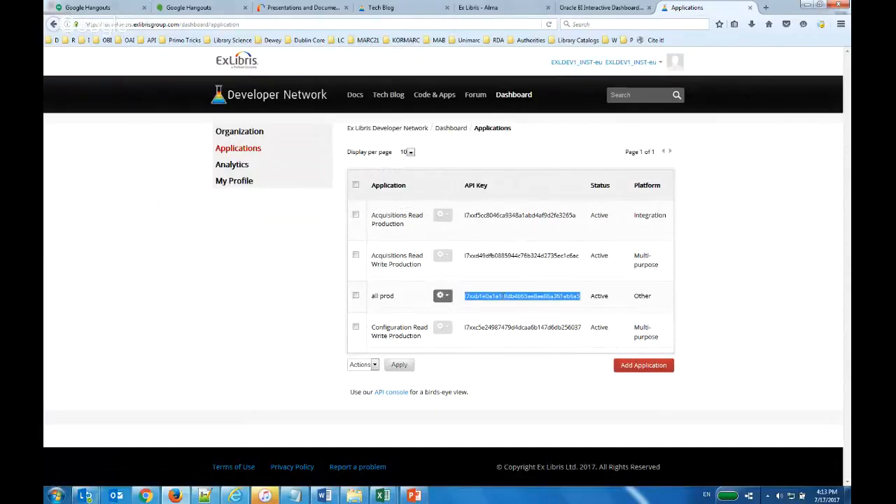
pyautogui.click(443, 295)
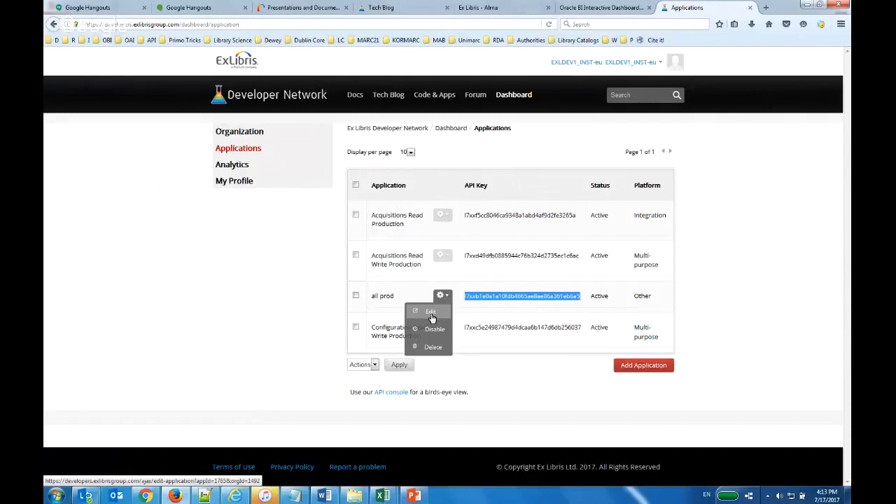
pyautogui.click(432, 315)
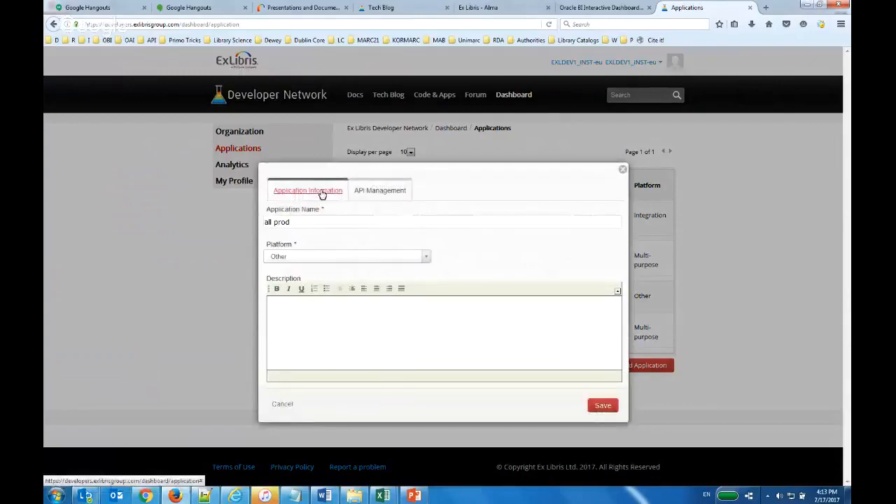
pyautogui.click(373, 196)
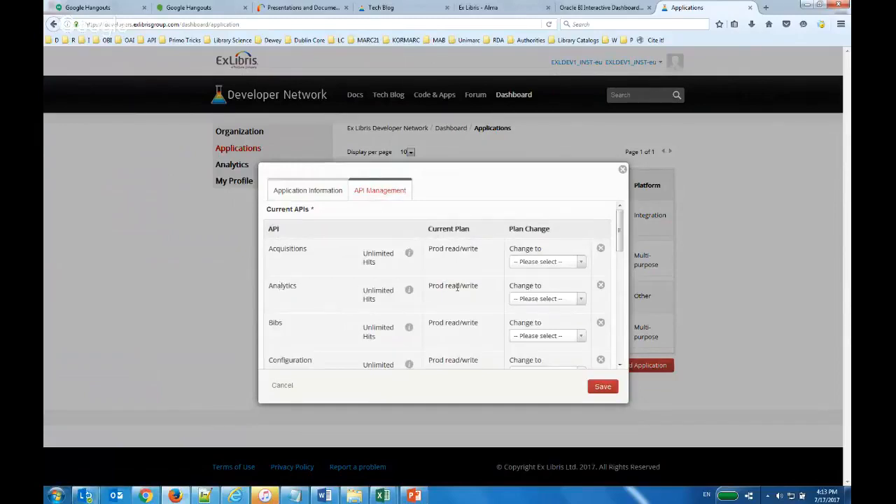
pyautogui.doubleClick(286, 286)
pyautogui.click(622, 172)
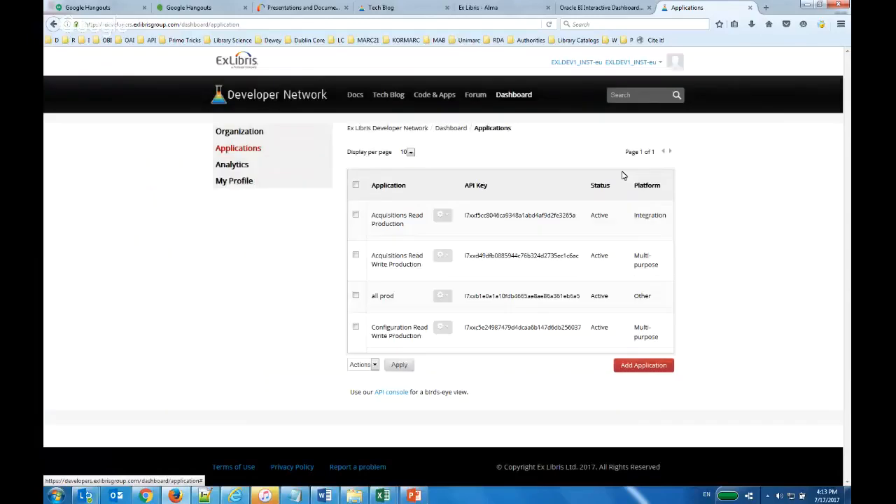
# Step: Copy the "all prod" application's API key into Notepad in place of the existing text, and return to the browser
pyautogui.doubleClick(530, 379)
pyautogui.hotkey('ctrl', 'c')
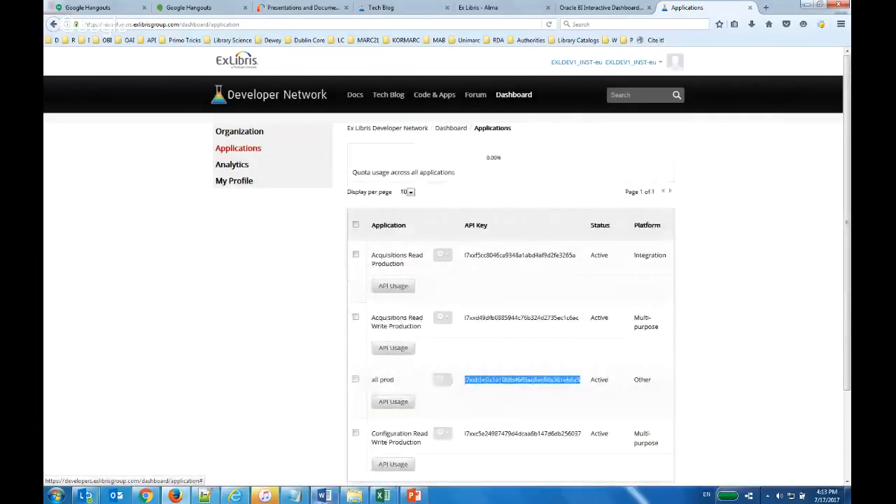
pyautogui.click(296, 497)
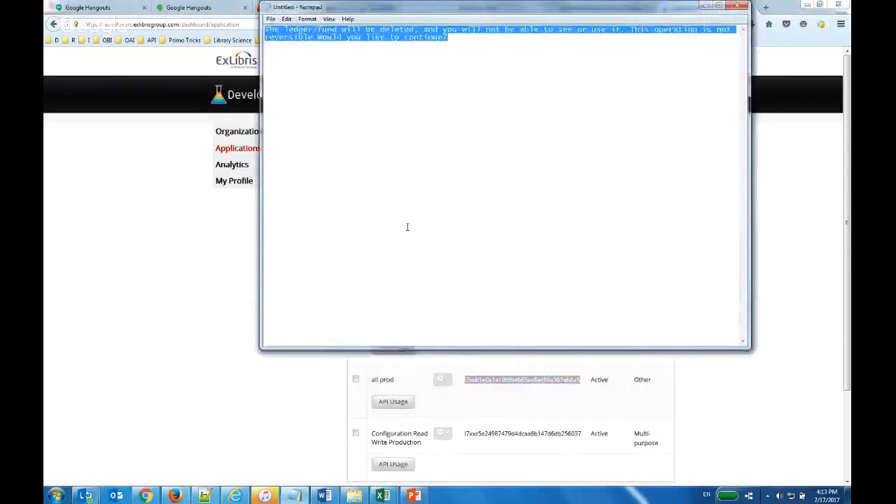
pyautogui.hotkey('ctrl', 'v')
pyautogui.click(116, 335)
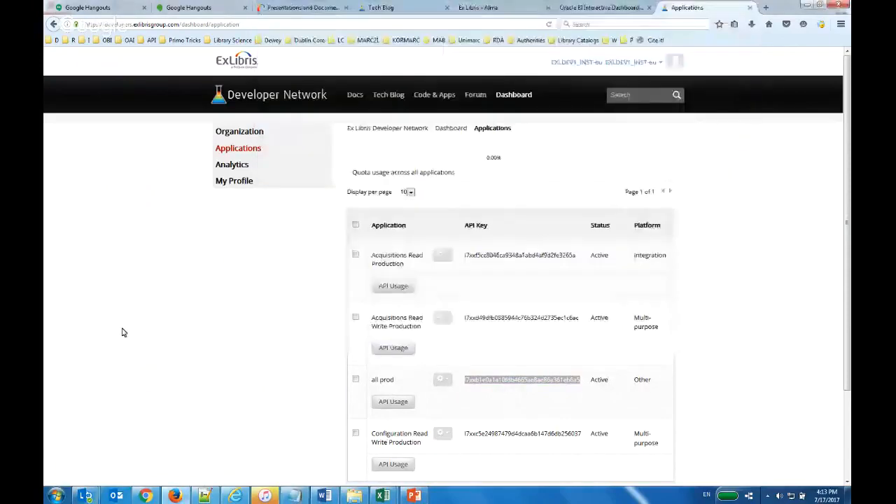
# Step: In the Alma Analytics catalog, open the shared folder Alma University/Reports/Usage
pyautogui.click(601, 7)
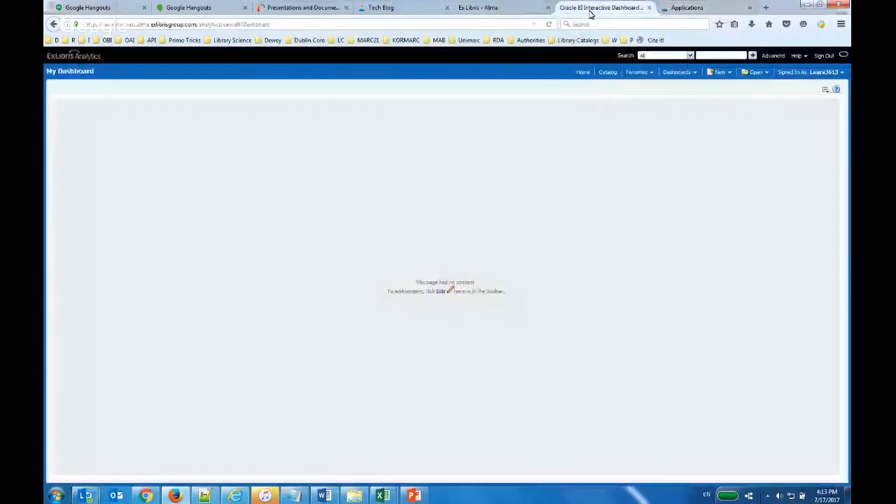
pyautogui.click(606, 75)
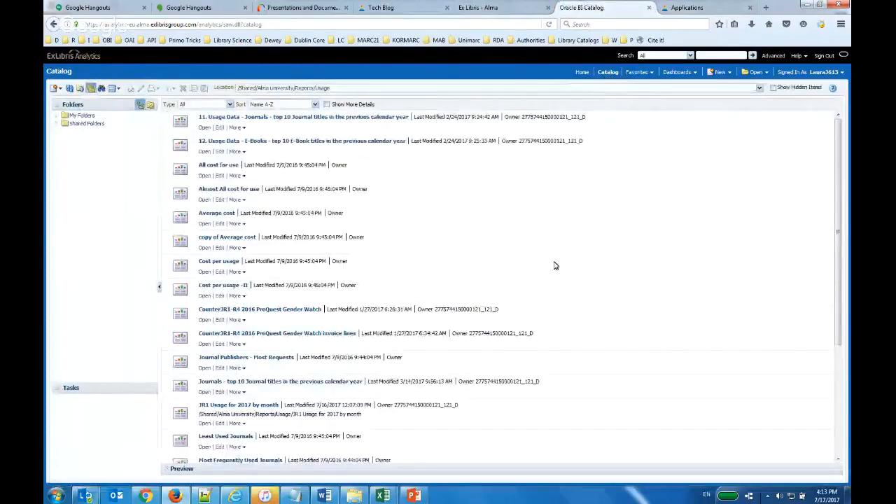
pyautogui.click(57, 123)
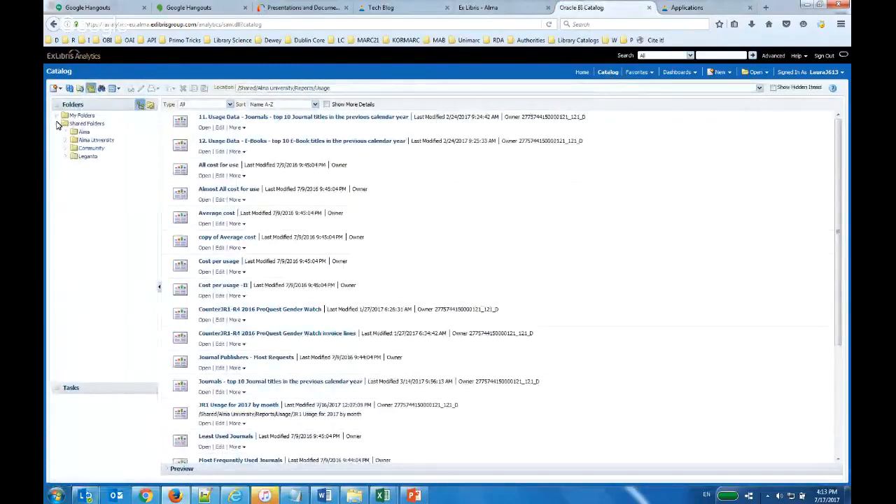
pyautogui.click(82, 140)
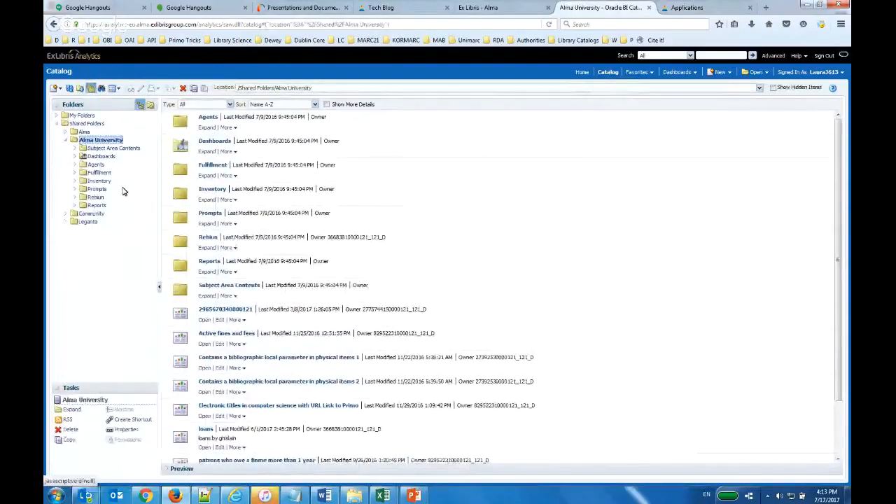
pyautogui.click(98, 206)
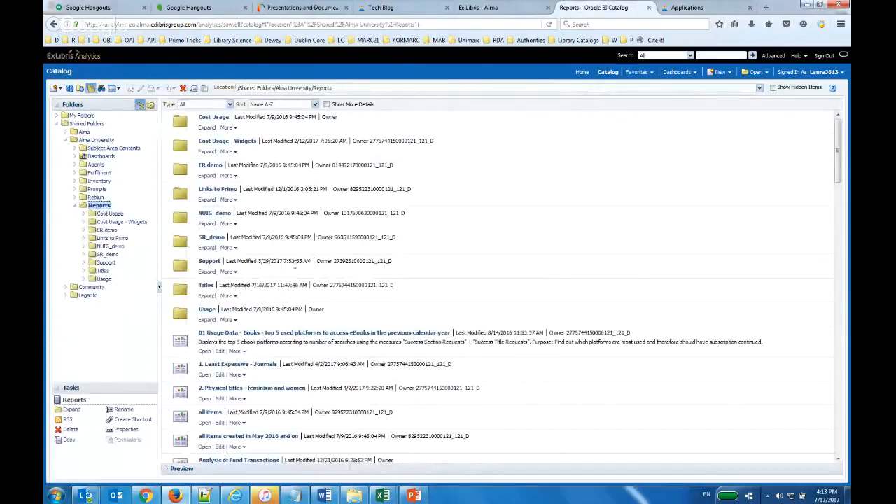
pyautogui.click(207, 320)
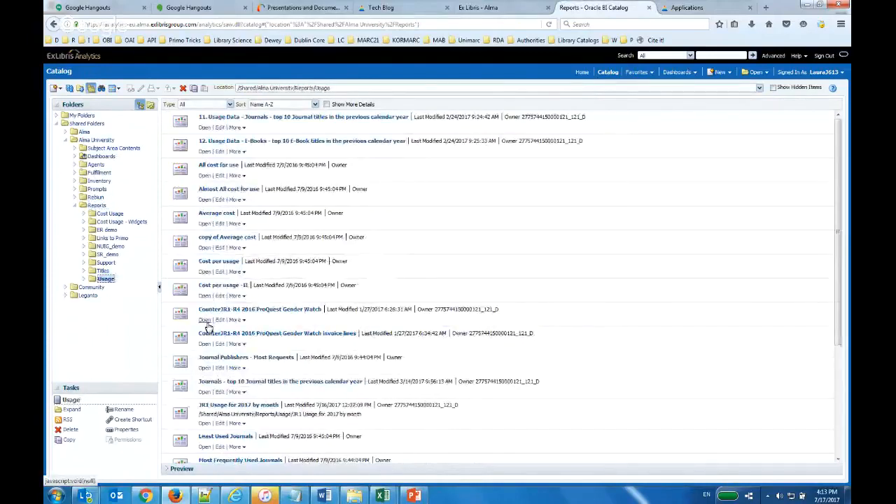
# Step: Copy the location from the properties of the "JR1 Usage for 2017 by month" report into Notepad below the API key, ending it with "/"
pyautogui.scroll(-3, 392, 329)
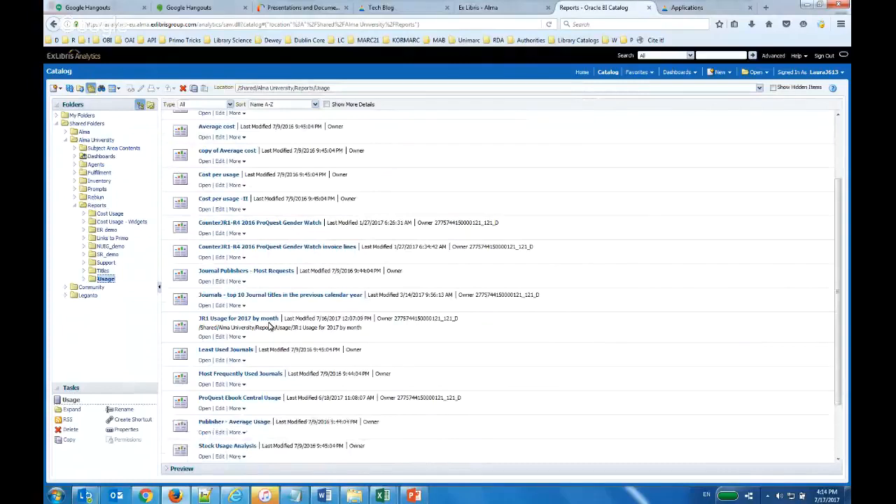
pyautogui.click(236, 338)
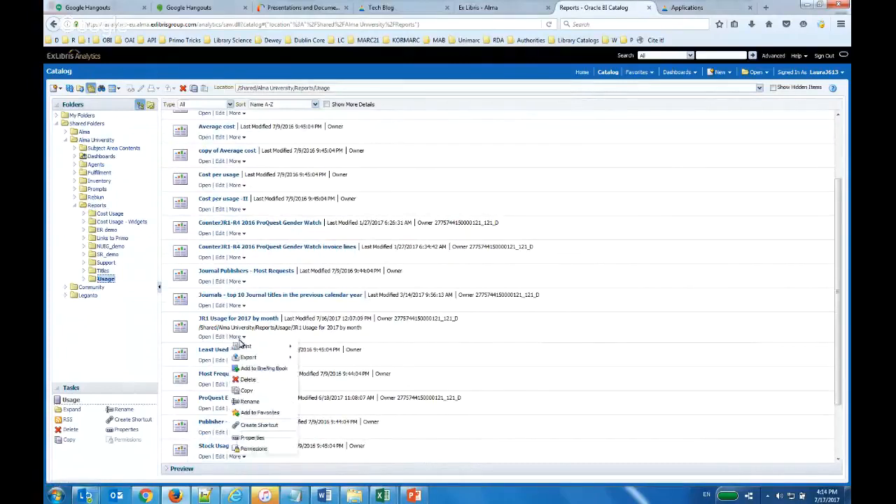
pyautogui.click(253, 438)
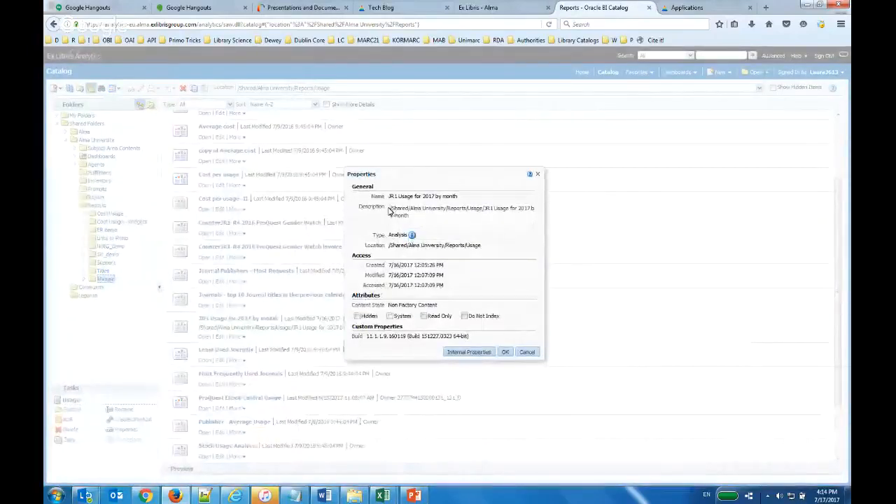
pyautogui.moveTo(480, 248); pyautogui.dragTo(389, 250)
pyautogui.hotkey('ctrl', 'c')
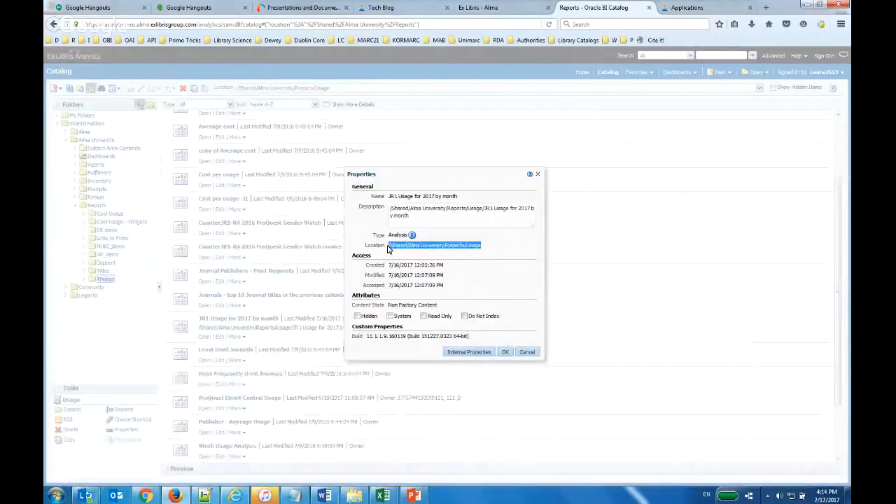
pyautogui.click(294, 496)
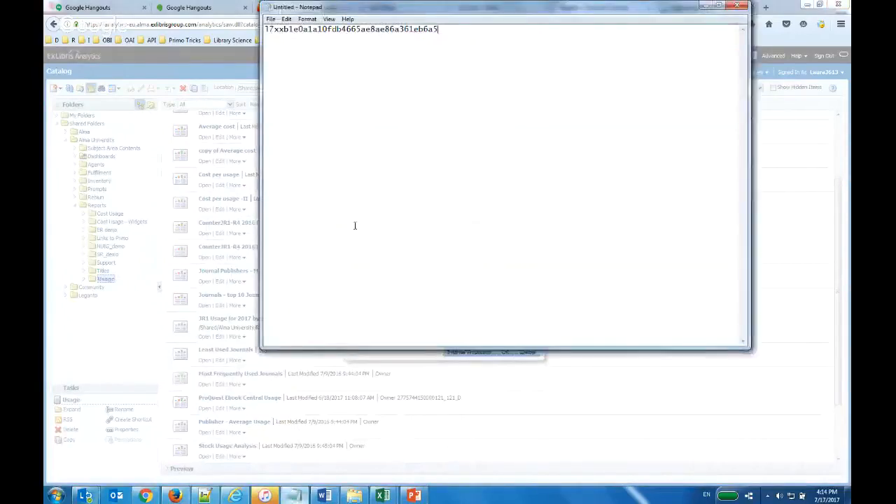
pyautogui.hotkey('ctrl', 'v')
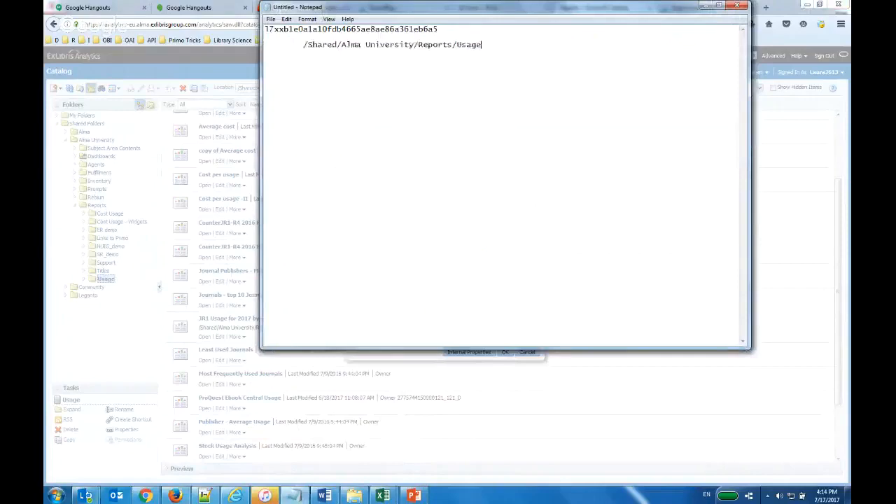
pyautogui.write('/')
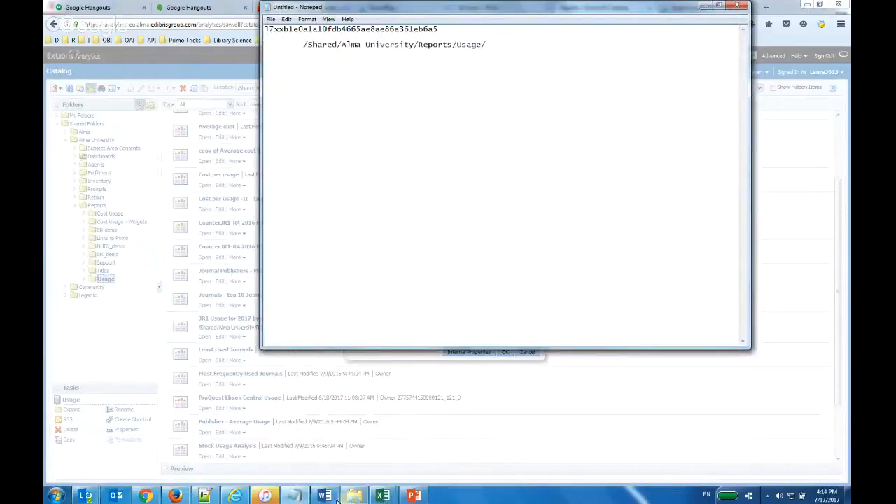
# Step: Append the report name "JR1 Usage for 2017 by month" from its properties to the path in Notepad, and remove the whitespace before the path
pyautogui.moveTo(327, 496)
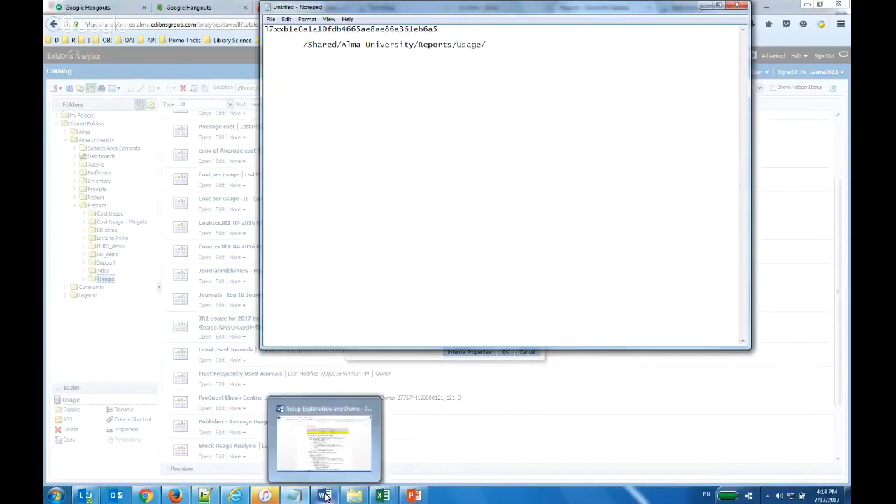
pyautogui.click(179, 495)
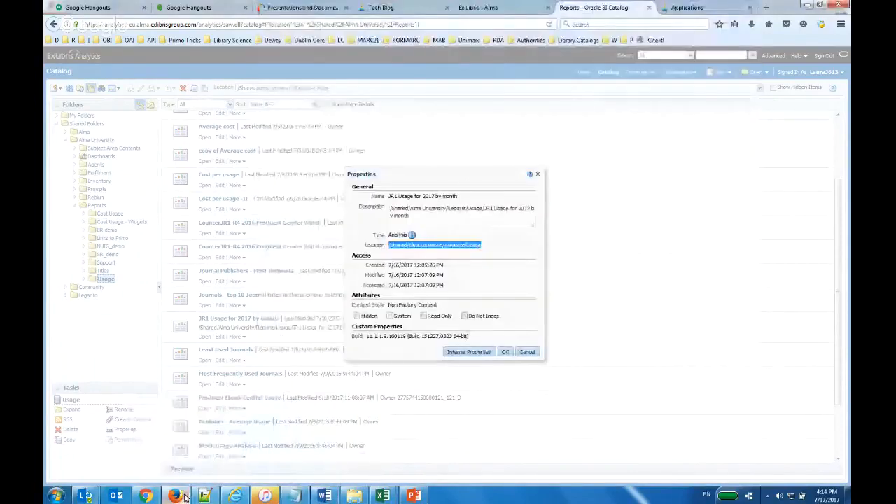
pyautogui.moveTo(459, 197); pyautogui.dragTo(389, 199)
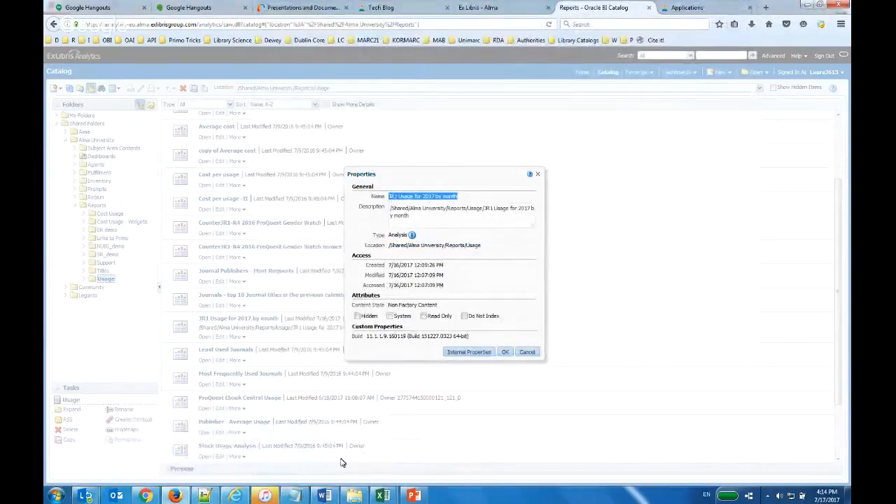
pyautogui.hotkey('ctrl', 'c')
pyautogui.click(294, 496)
pyautogui.hotkey('ctrl', 'v')
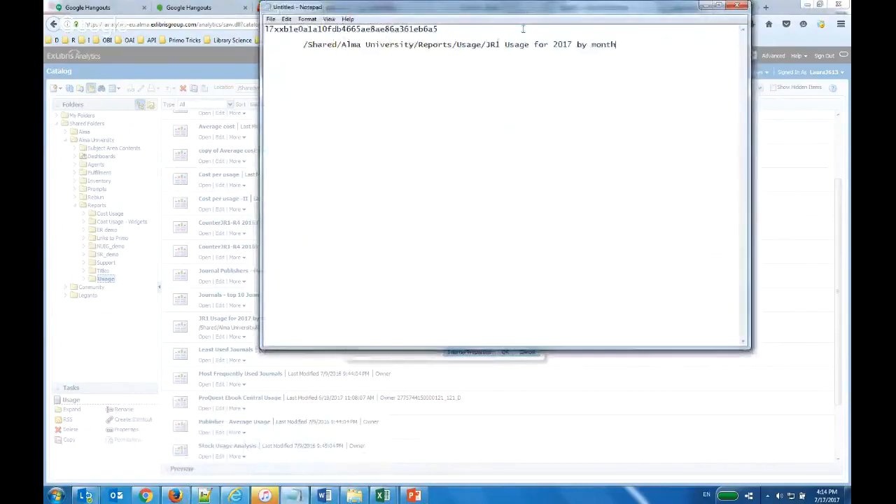
pyautogui.moveTo(305, 44); pyautogui.dragTo(265, 44)
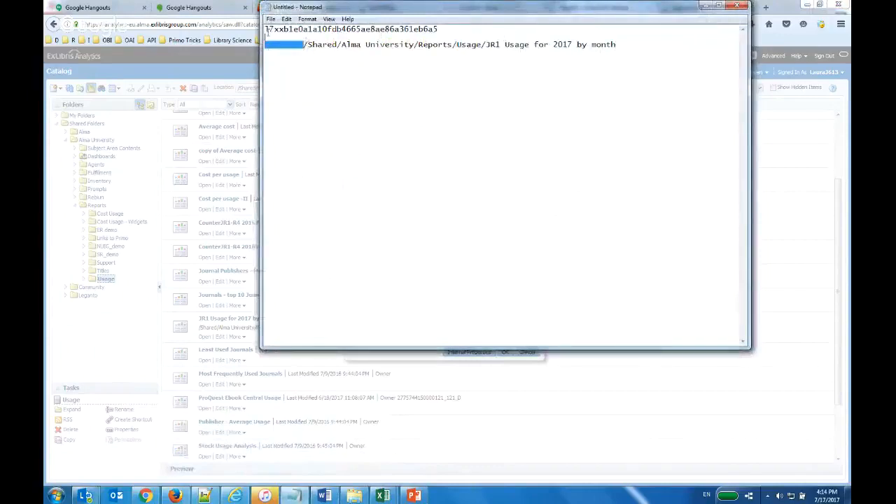
pyautogui.press('BackSpace')
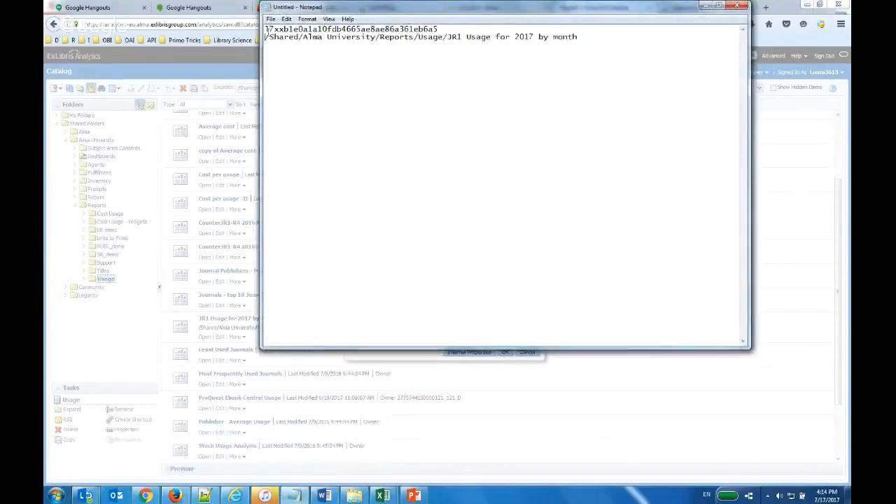
# Step: Back in the browser, close the report's properties without changes and open the "JR1 Usage for 2017 by month" report
pyautogui.click(110, 342)
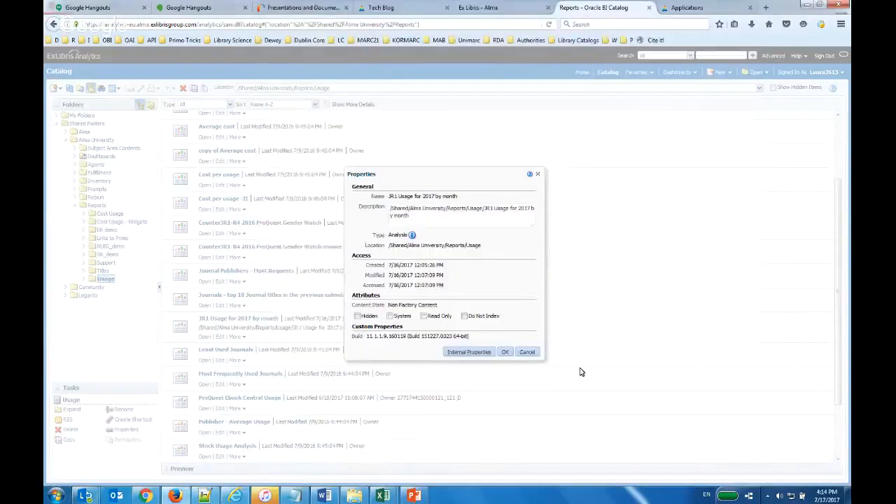
pyautogui.click(526, 352)
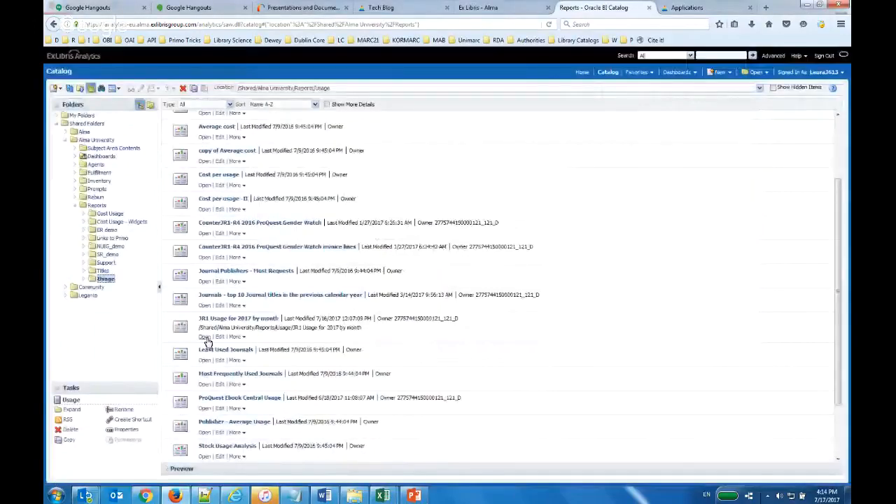
pyautogui.click(205, 337)
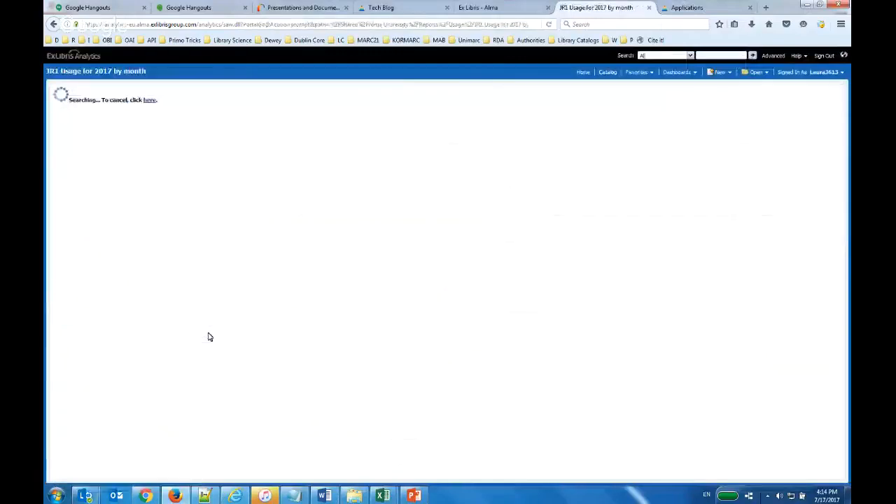
# Step: Copy the encoded report path that follows "path=" in the report's URL onto a new line in Notepad
pyautogui.click(343, 24)
pyautogui.moveTo(344, 24); pyautogui.dragTo(553, 28)
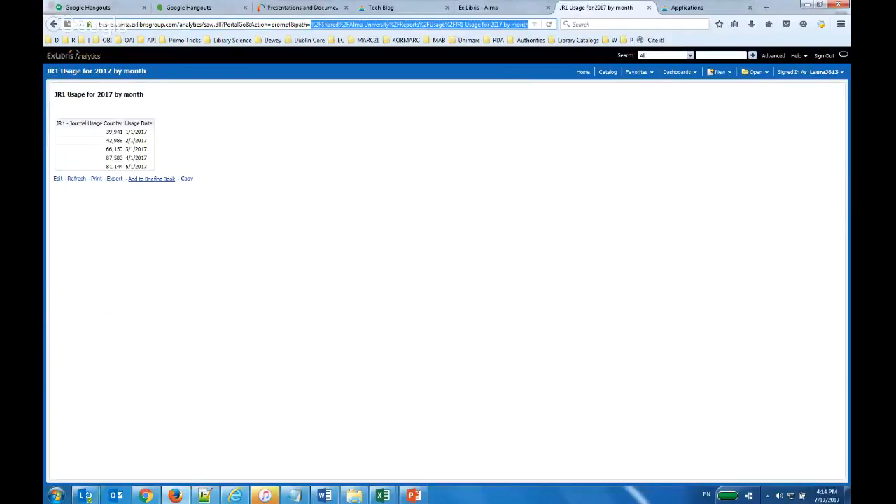
pyautogui.click(294, 496)
pyautogui.click(578, 41)
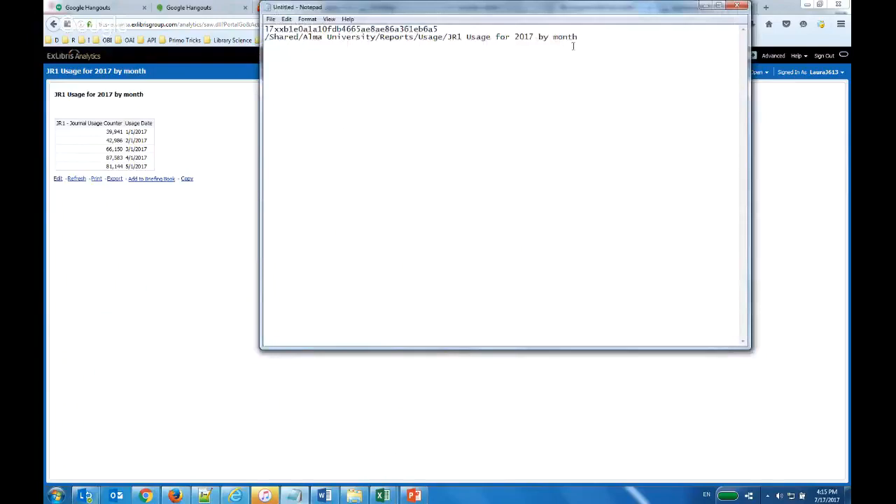
pyautogui.press('Return')
pyautogui.hotkey('ctrl', 'v')
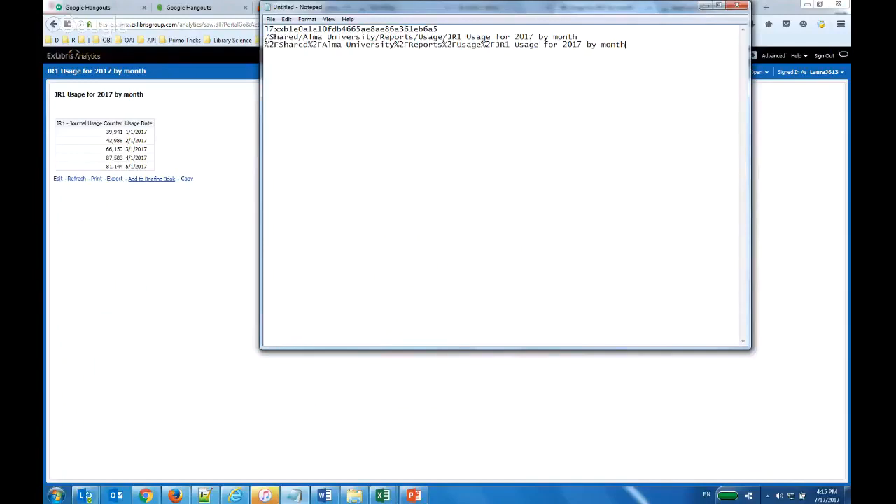
# Step: Switch to the PowerPoint presentation and go to the slide "The three necessary elements - #1"
pyautogui.click(416, 495)
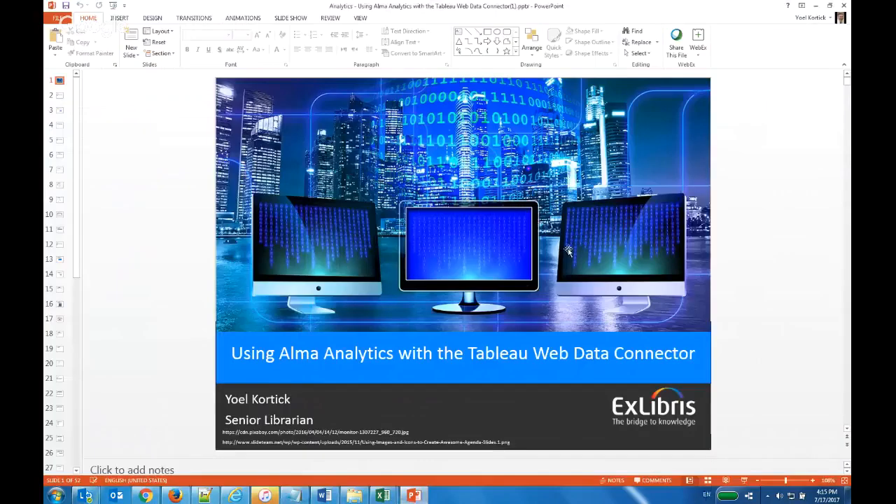
pyautogui.scroll(-1, 568, 251)
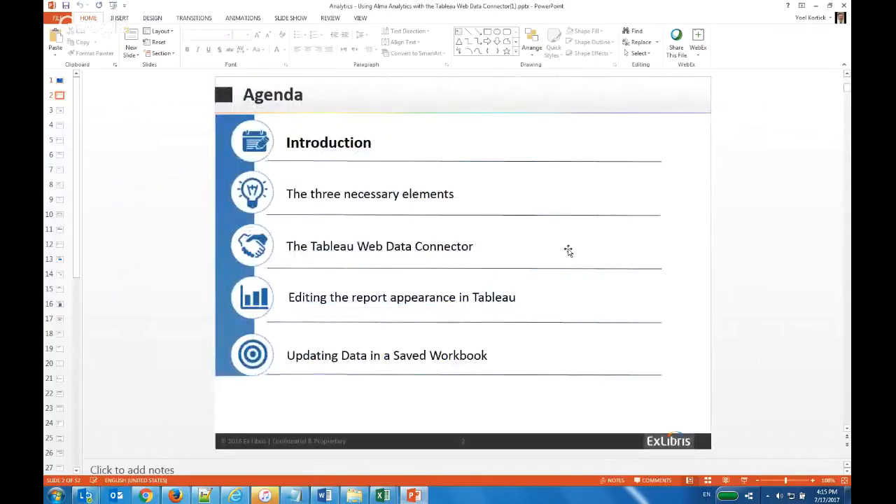
pyautogui.scroll(-1, 568, 251)
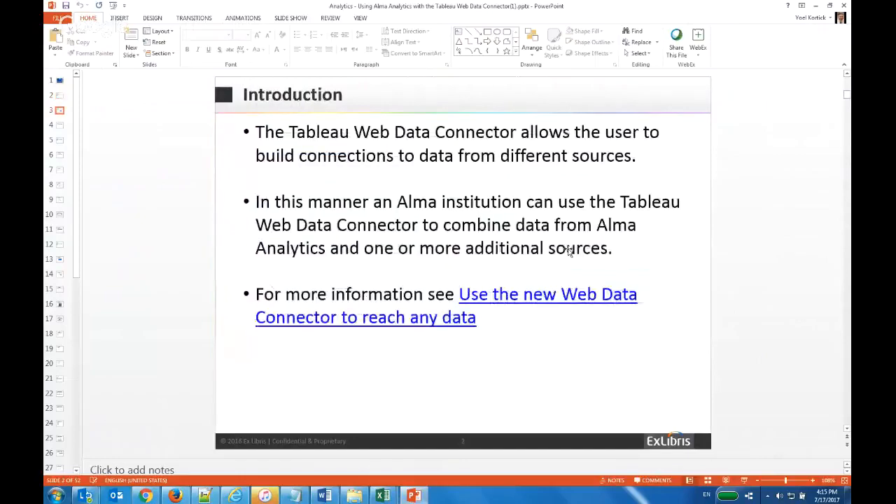
pyautogui.scroll(-2, 568, 251)
pyautogui.scroll(-1, 568, 249)
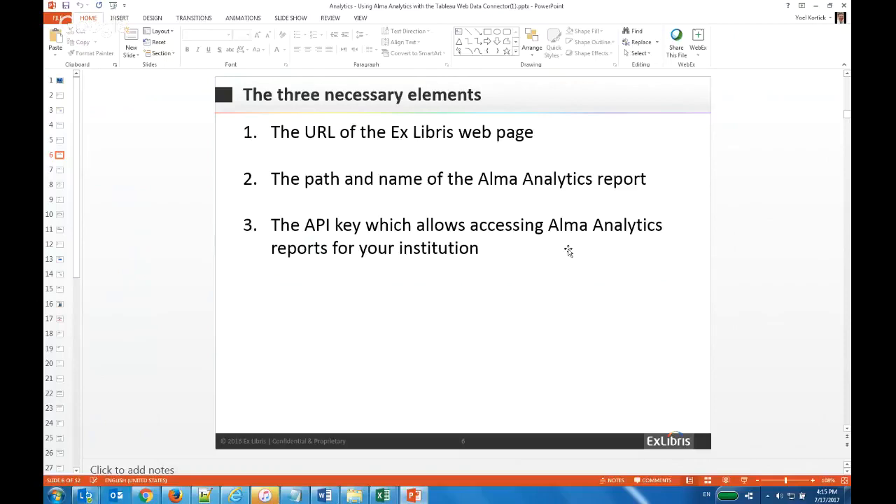
pyautogui.scroll(-1, 569, 251)
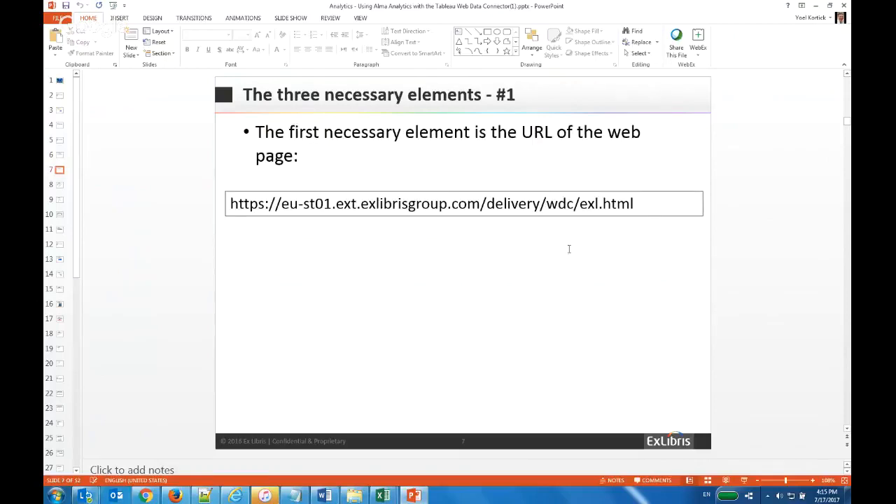
pyautogui.doubleClick(632, 205)
pyautogui.click(632, 205)
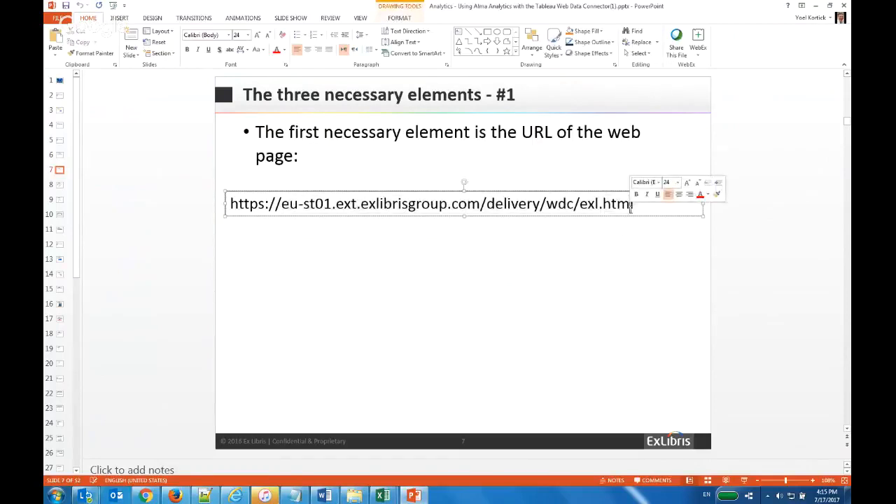
pyautogui.tripleClick(579, 204)
pyautogui.hotkey('ctrl', 'c')
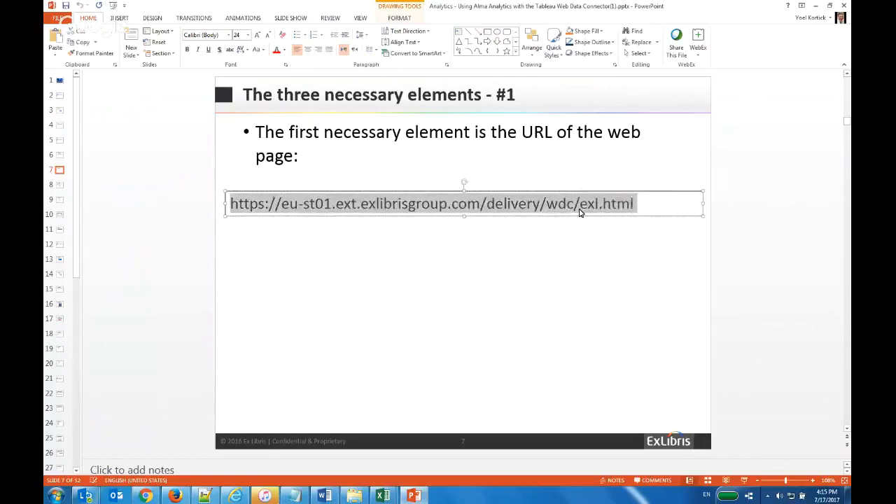
pyautogui.click(300, 496)
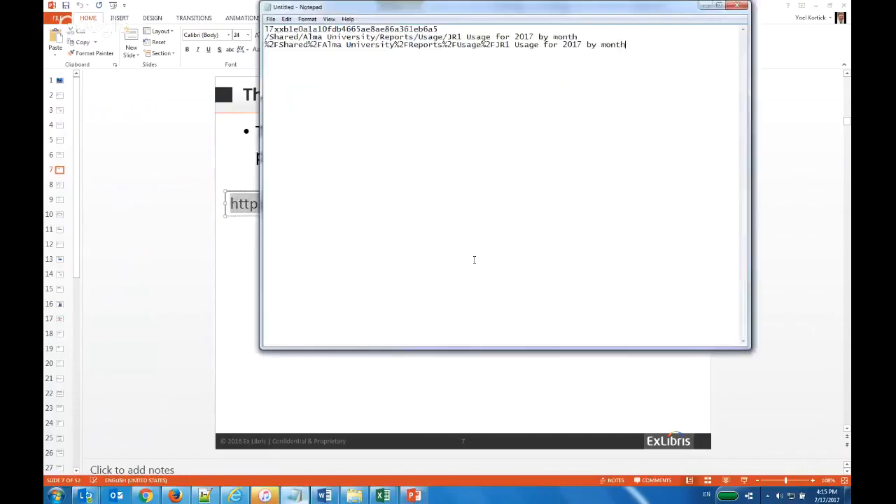
pyautogui.press('Return')
pyautogui.hotkey('ctrl', 'v')
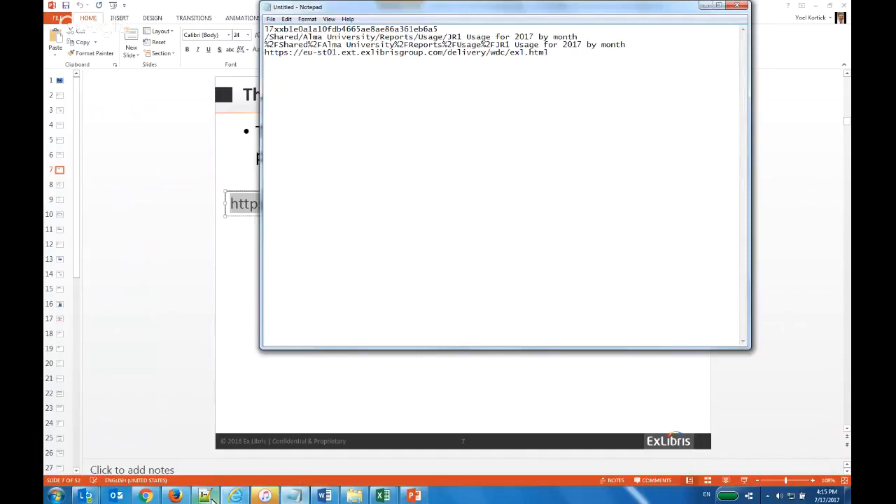
pyautogui.click(175, 496)
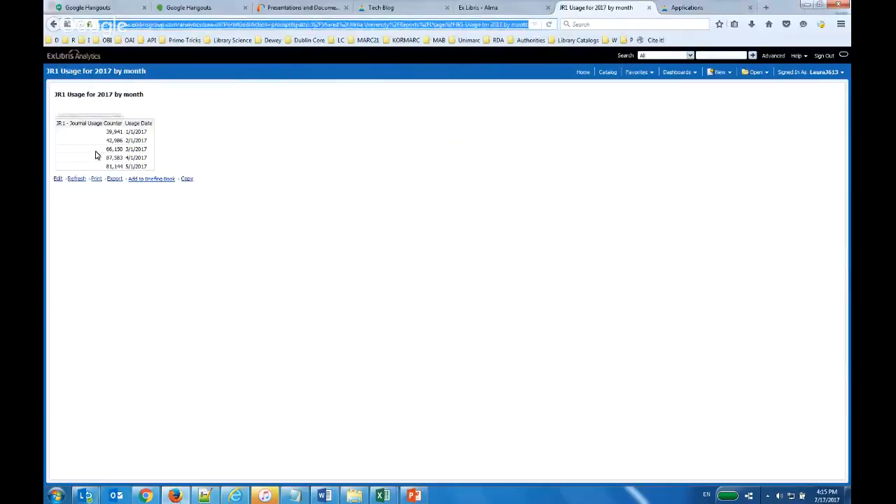
# Step: Start Tableau and show the full list of server connectors
pyautogui.click(56, 495)
pyautogui.click(80, 382)
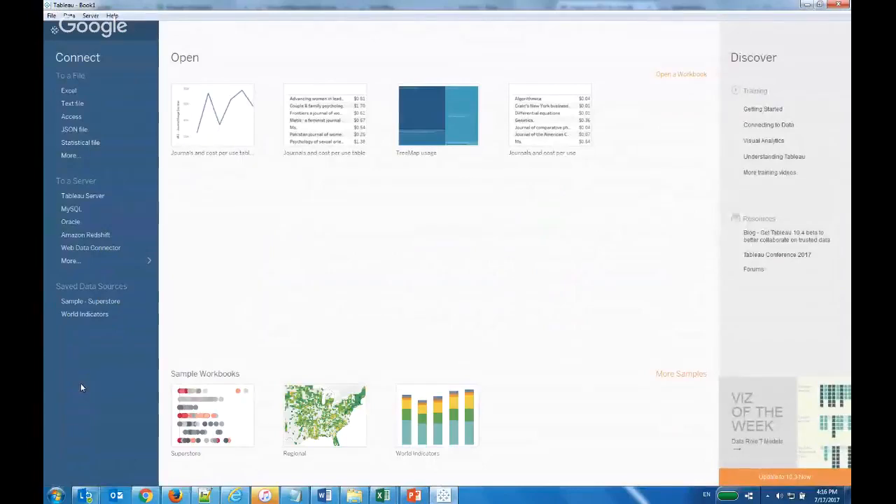
pyautogui.click(100, 261)
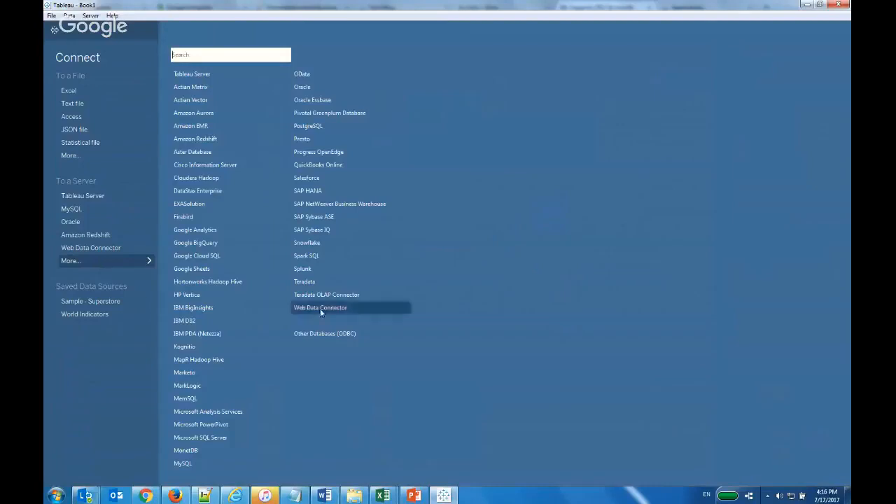
pyautogui.click(51, 15)
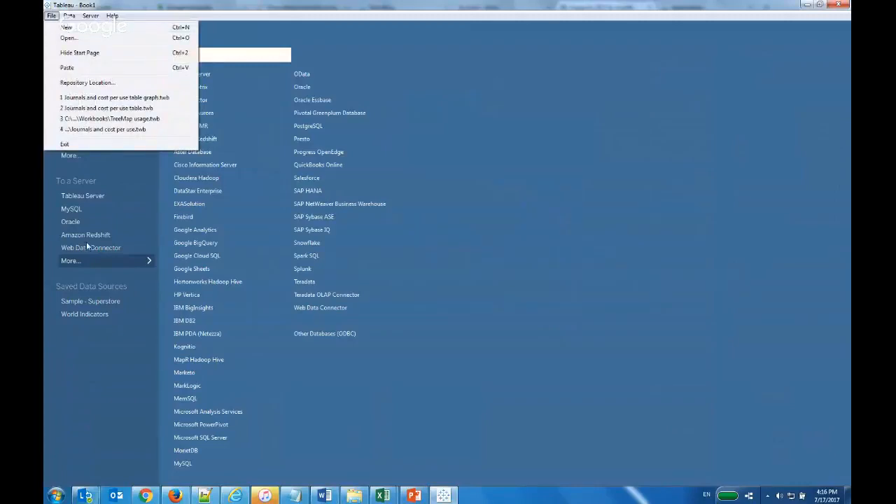
# Step: Switch to the PowerPoint presentation, review the slides up to the Web Data Connector slide about "Connect to Data", and return to Tableau
pyautogui.click(414, 496)
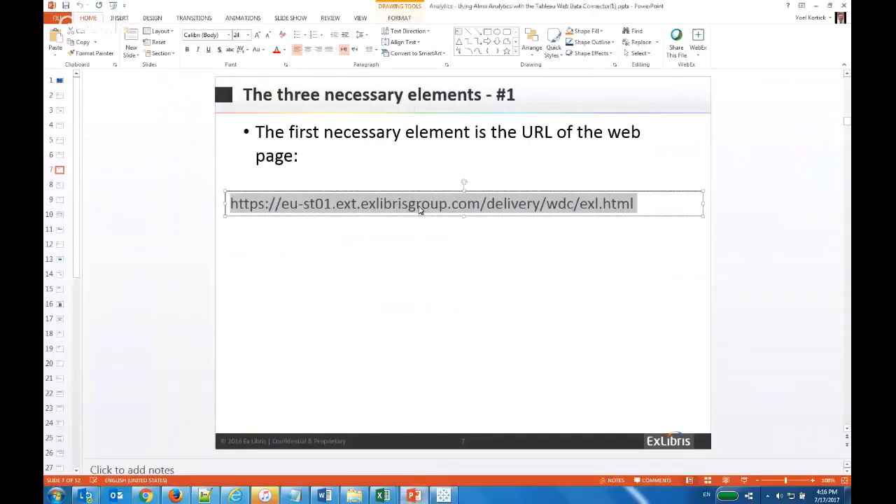
pyautogui.scroll(-2, 419, 210)
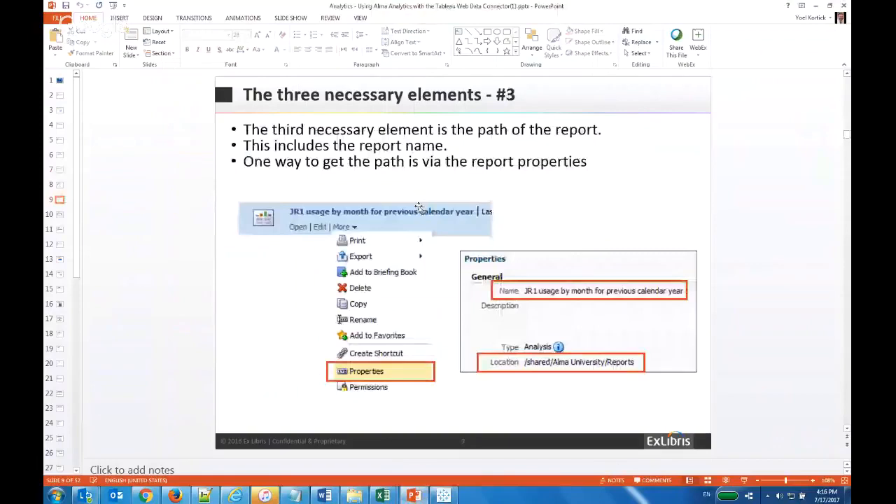
pyautogui.scroll(-1, 419, 208)
pyautogui.scroll(-2, 419, 208)
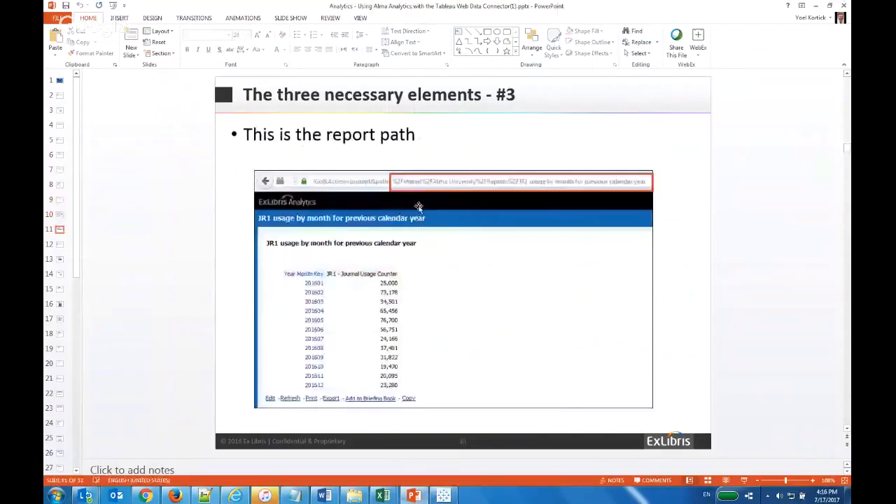
pyautogui.scroll(-2, 419, 208)
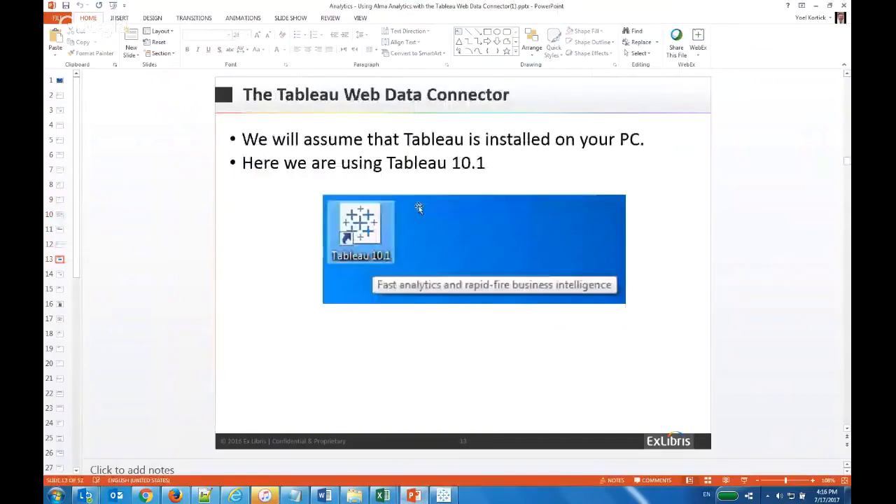
pyautogui.scroll(-1, 418, 208)
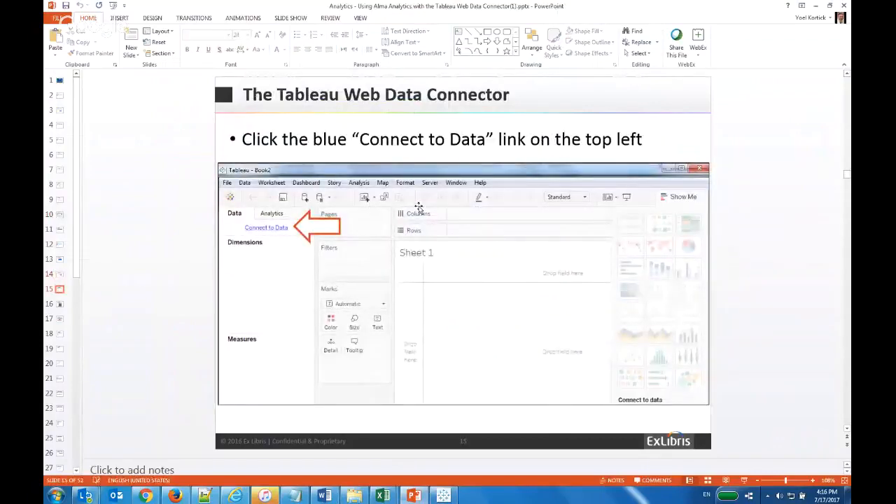
pyautogui.click(175, 496)
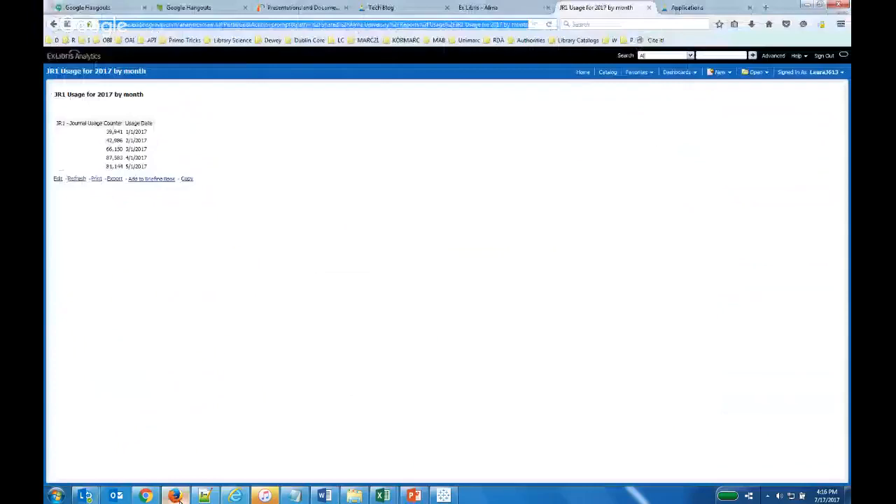
pyautogui.click(443, 496)
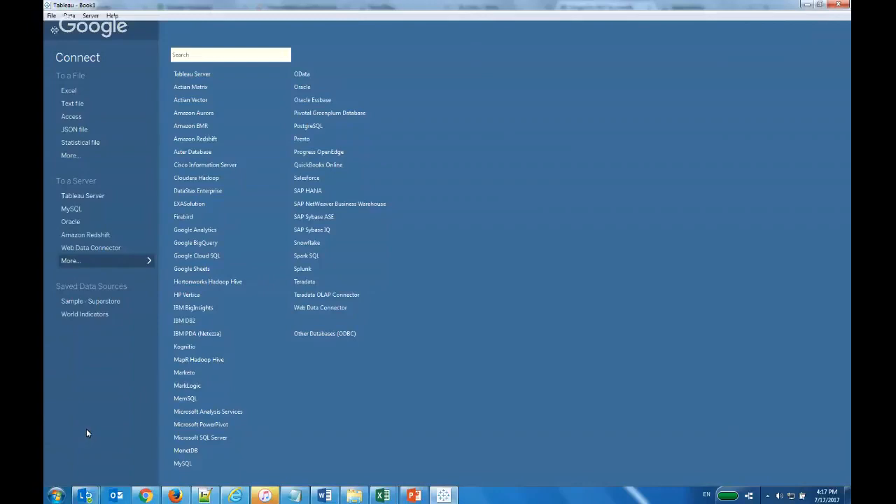
# Step: Create a new workbook and bring its window to the front
pyautogui.click(51, 15)
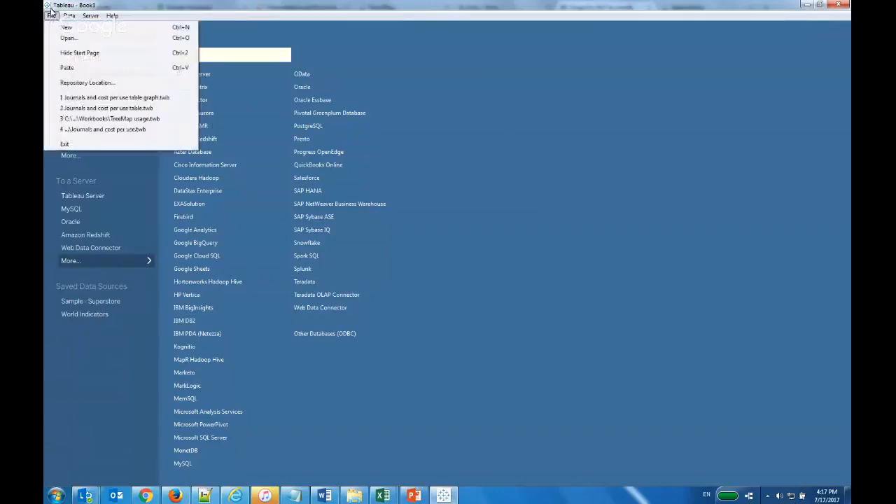
pyautogui.moveTo(89, 14)
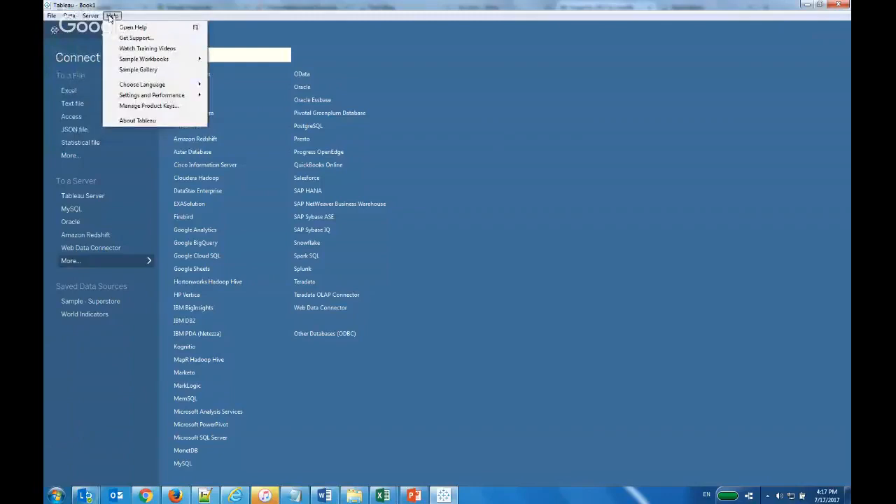
pyautogui.moveTo(51, 16)
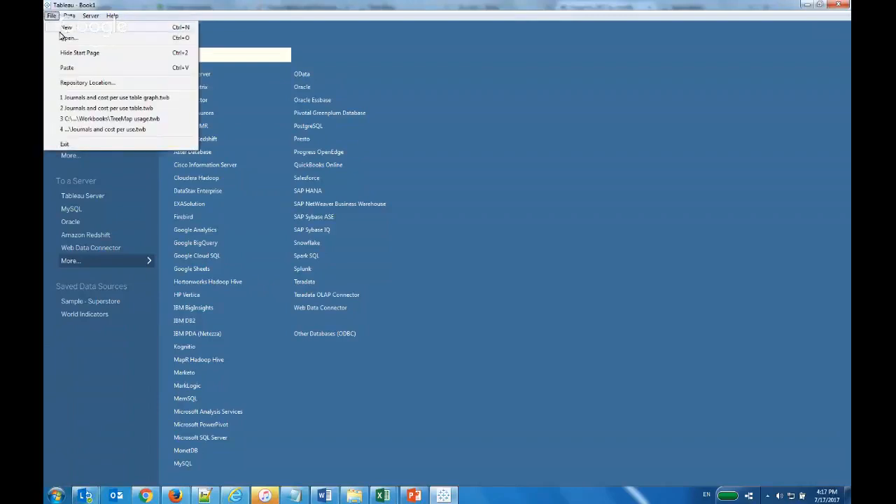
pyautogui.click(60, 33)
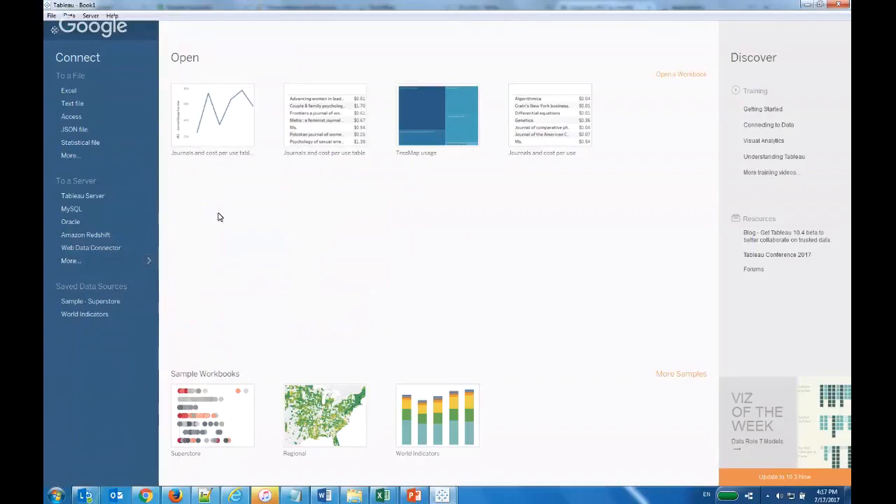
pyautogui.click(451, 494)
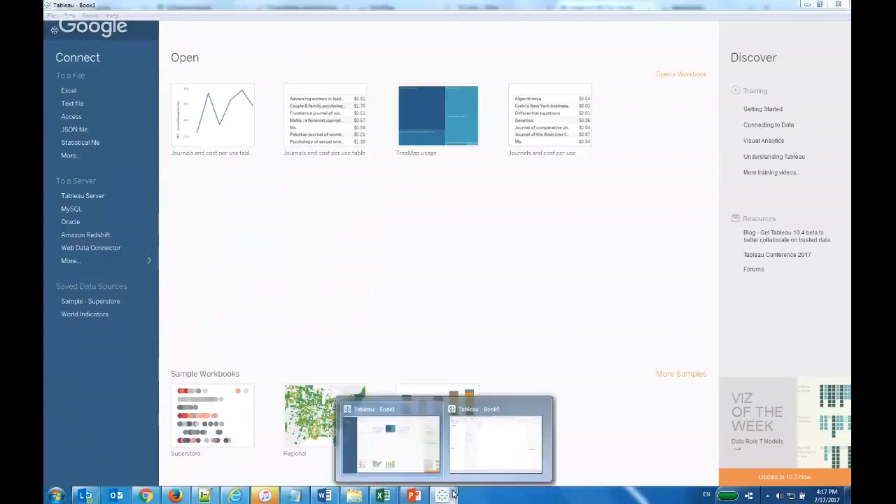
pyautogui.click(490, 437)
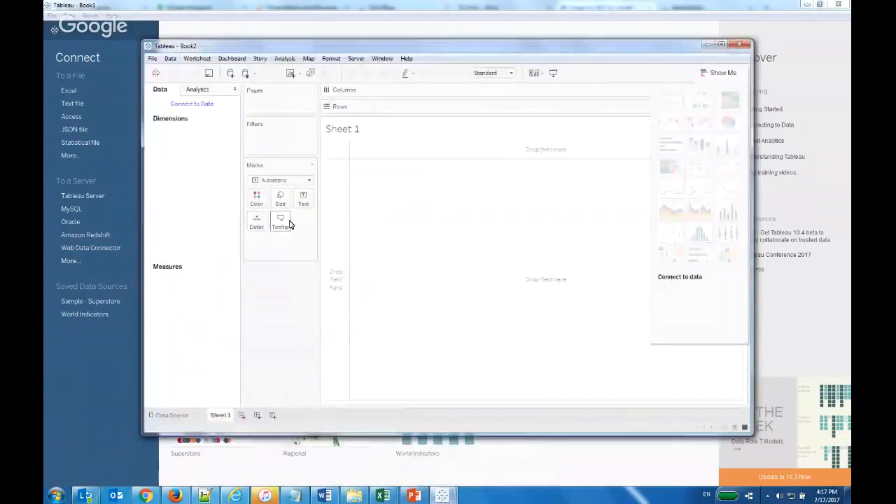
# Step: Start a data connection in the new workbook using the Web Data Connector
pyautogui.click(193, 106)
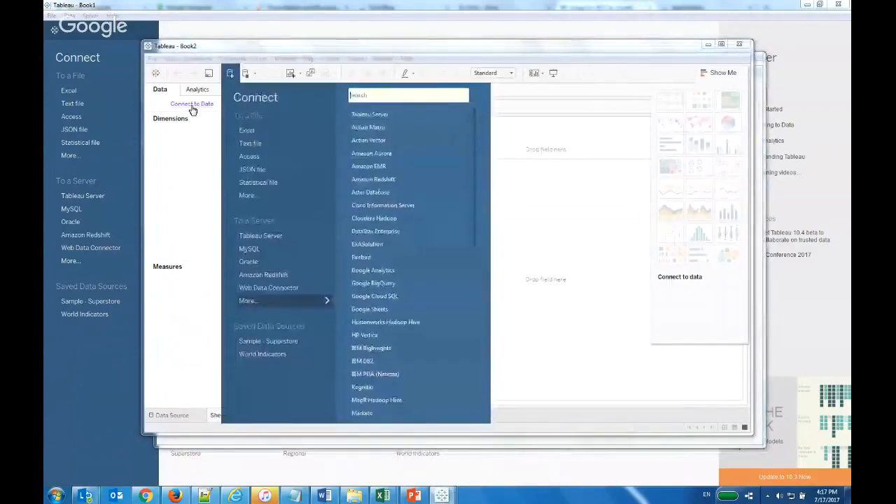
pyautogui.scroll(-6, 395, 371)
pyautogui.scroll(-4, 395, 367)
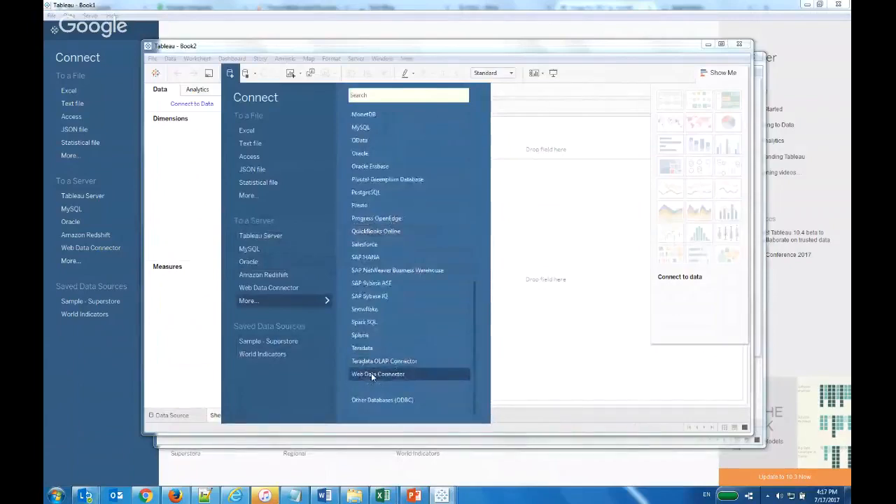
pyautogui.click(371, 374)
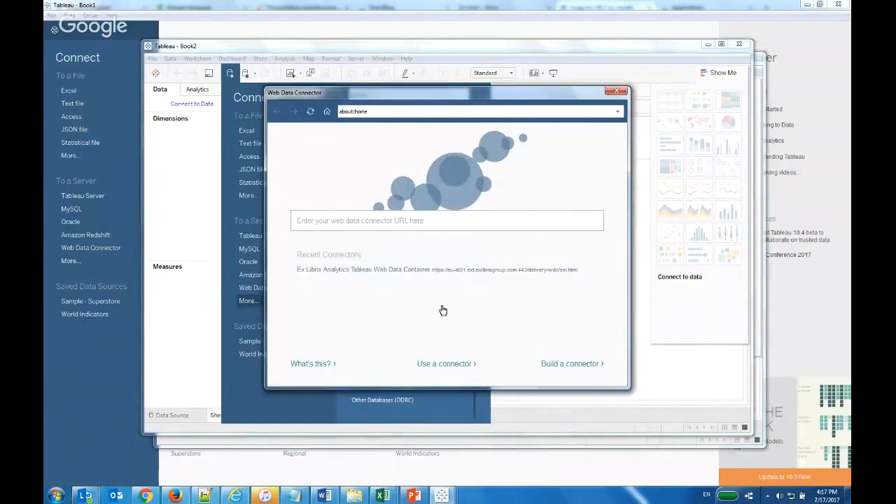
pyautogui.click(391, 221)
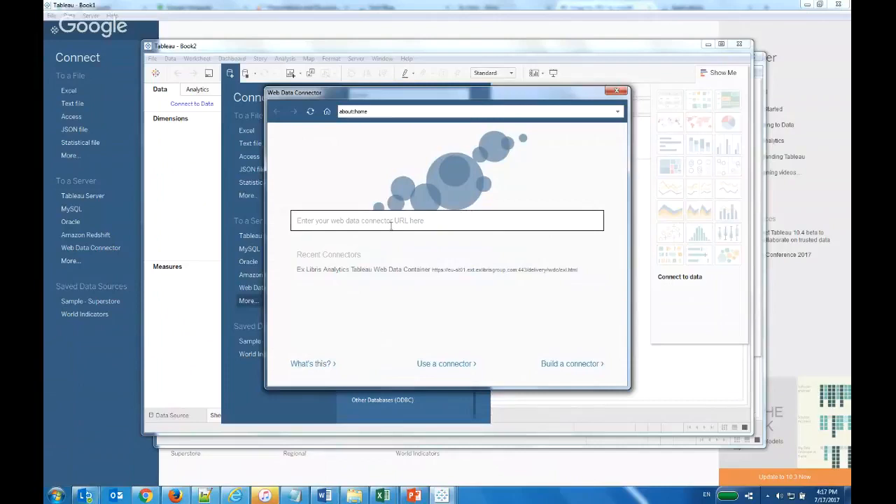
pyautogui.hotkey('ctrl', '`')
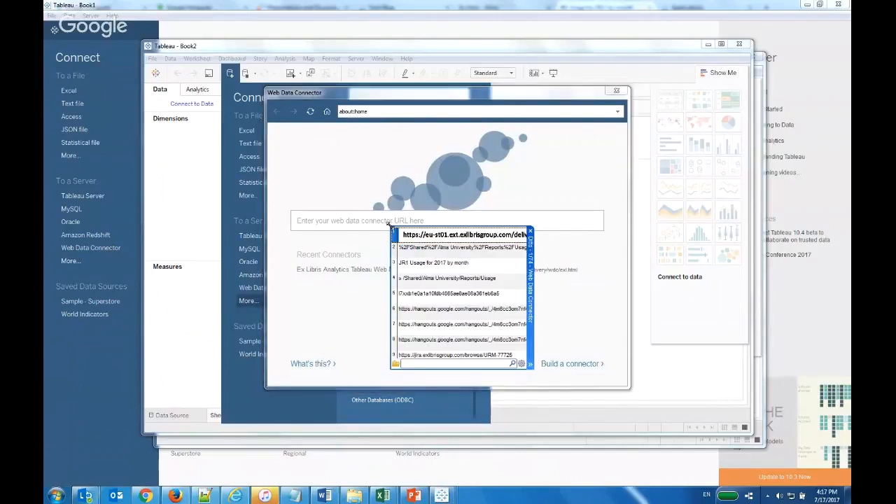
pyautogui.doubleClick(427, 235)
pyautogui.press('Return')
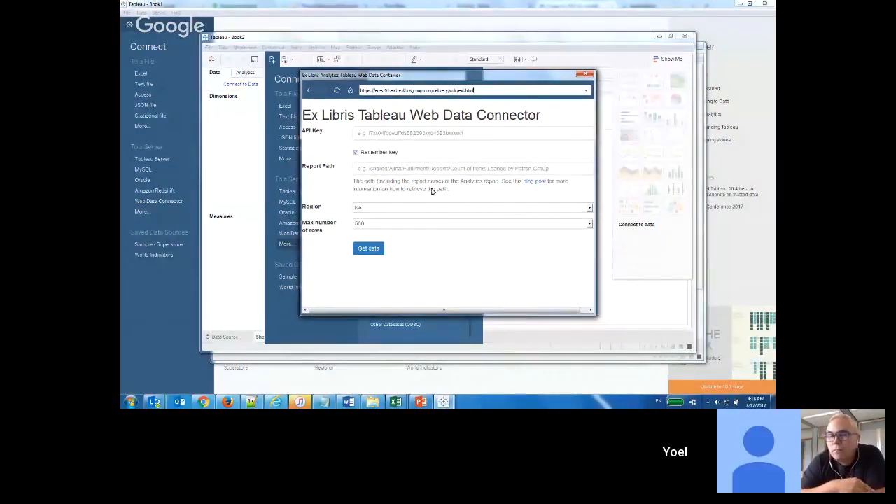
# Step: Copy the API key from the first line in Notepad and paste it as the connector's API Key
pyautogui.click(324, 402)
pyautogui.doubleClick(328, 24)
pyautogui.doubleClick(328, 25)
pyautogui.click(328, 24)
pyautogui.doubleClick(329, 24)
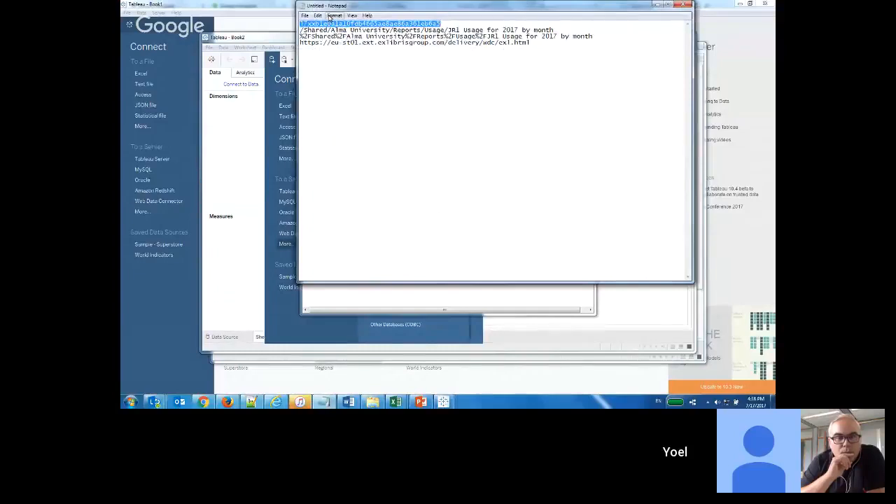
pyautogui.click(392, 297)
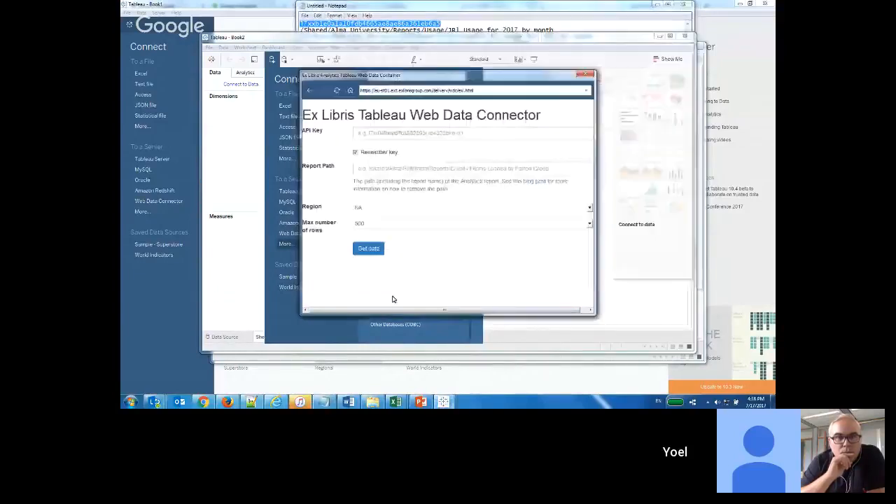
pyautogui.click(463, 134)
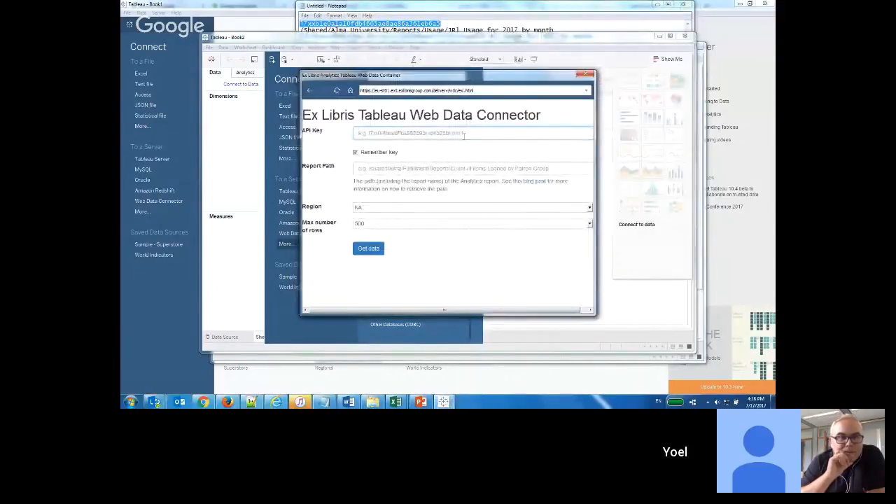
pyautogui.hotkey('ctrl', 'v')
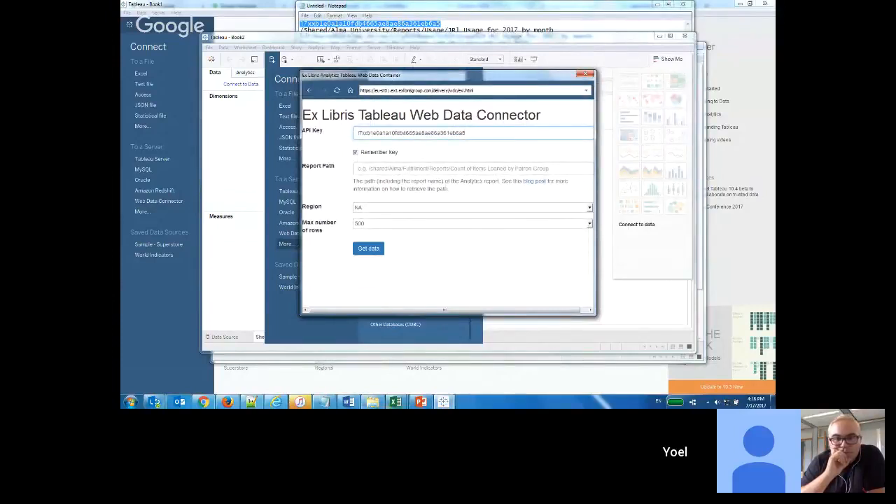
# Step: Copy "/Shared/Alma University/Reports/Usage/JR1 Usage for 2017 by month" from Notepad into the connector's Report Path
pyautogui.click(327, 402)
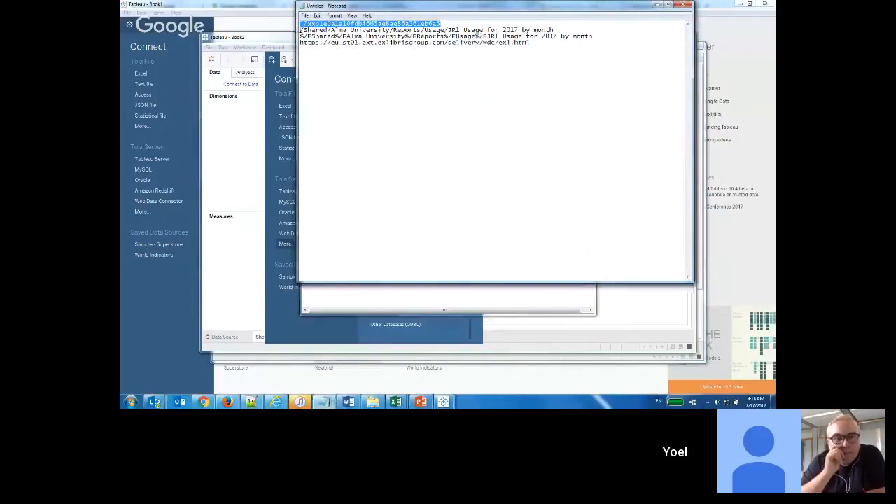
pyautogui.click(440, 24)
pyautogui.moveTo(440, 24); pyautogui.dragTo(562, 31)
pyautogui.hotkey('ctrl', 'c')
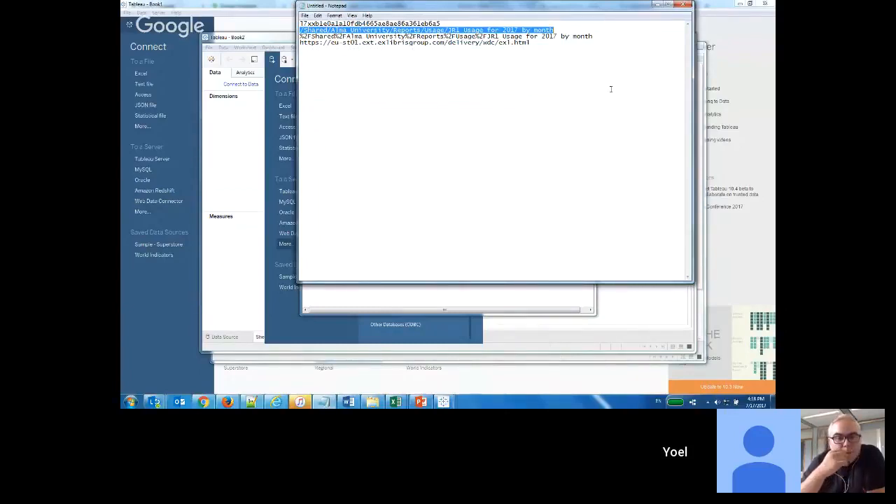
pyautogui.click(536, 296)
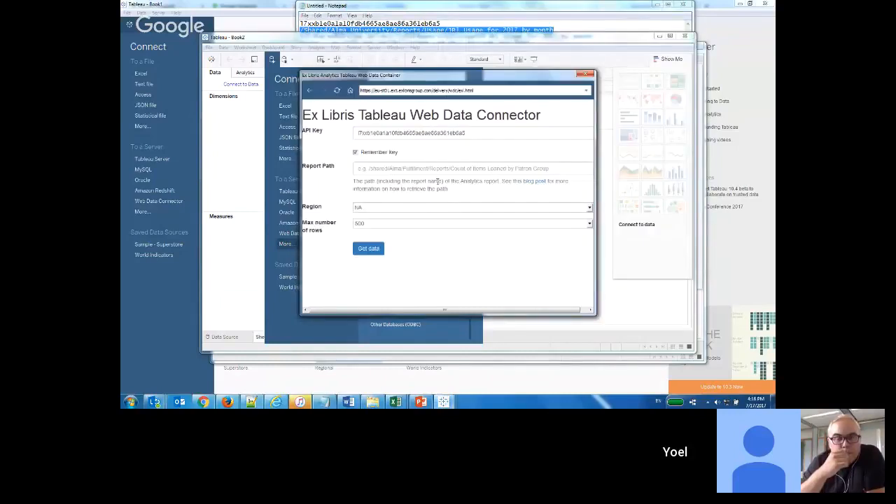
pyautogui.click(542, 168)
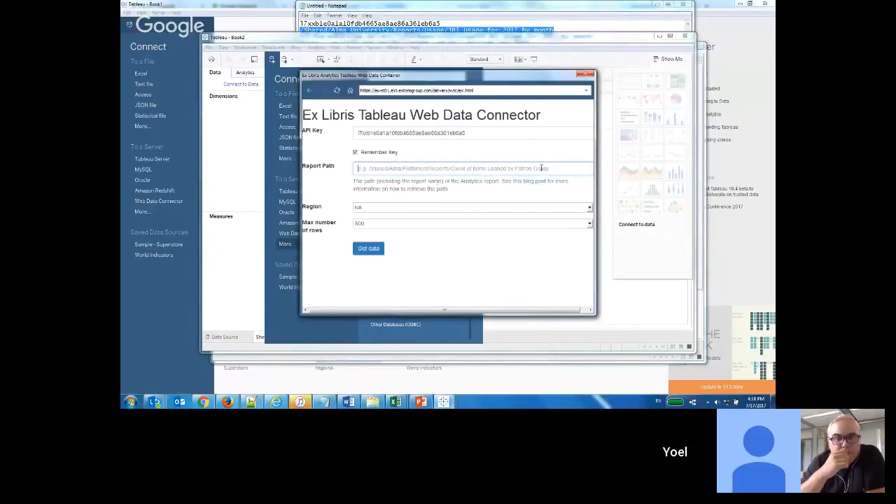
pyautogui.hotkey('ctrl', 'v')
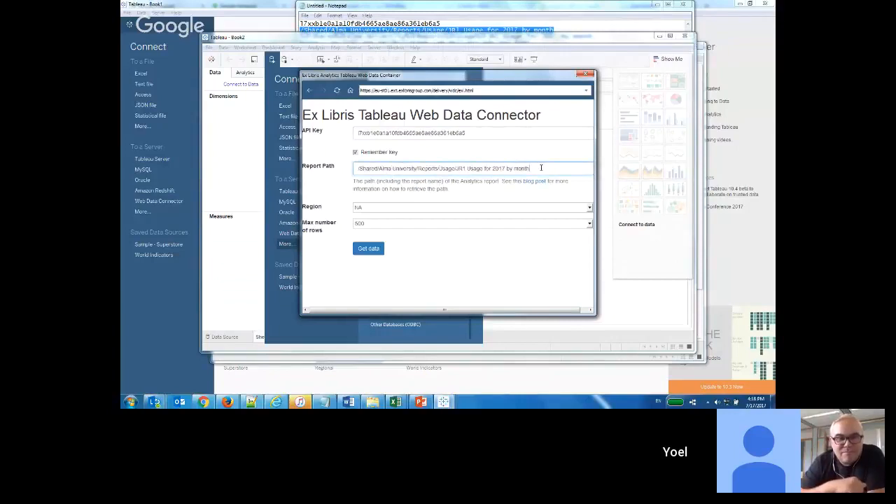
# Step: Set the connector's region to EU and get the report data
pyautogui.click(570, 206)
pyautogui.click(560, 221)
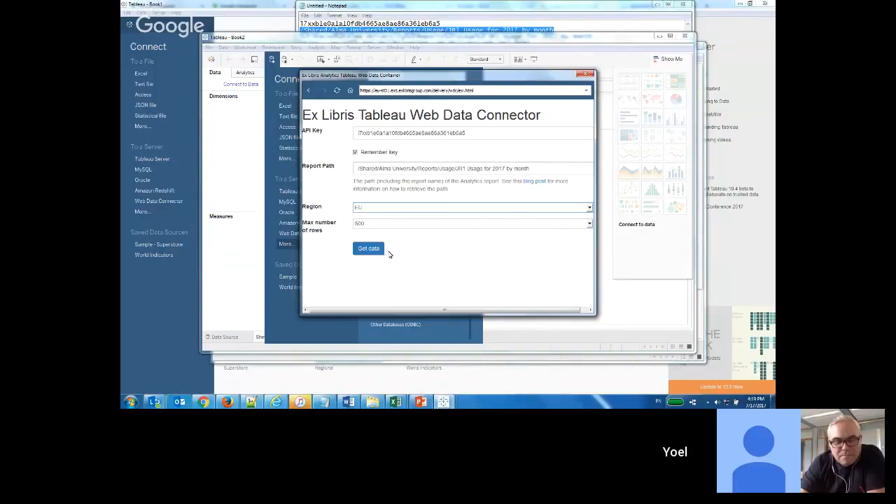
pyautogui.click(366, 249)
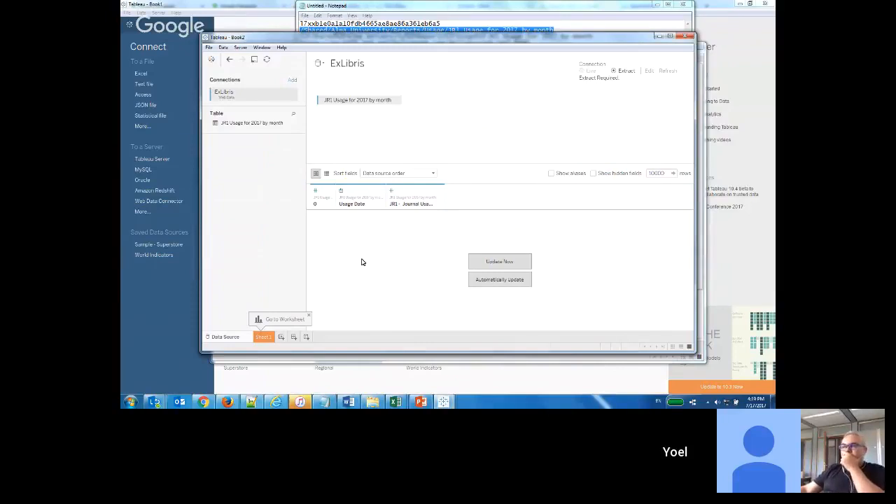
# Step: Update the data preview of the "JR1 Usage for 2017 by month" table and switch to the browser to compare it with the Alma Analytics report
pyautogui.click(514, 263)
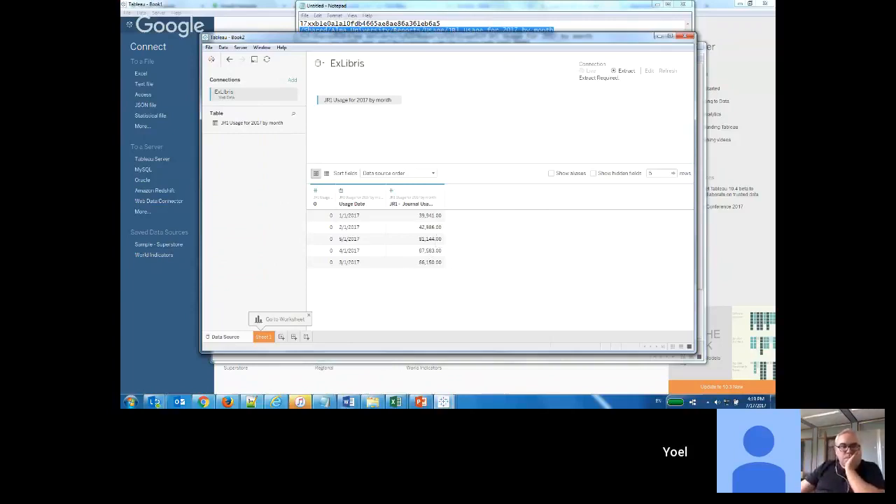
pyautogui.click(227, 403)
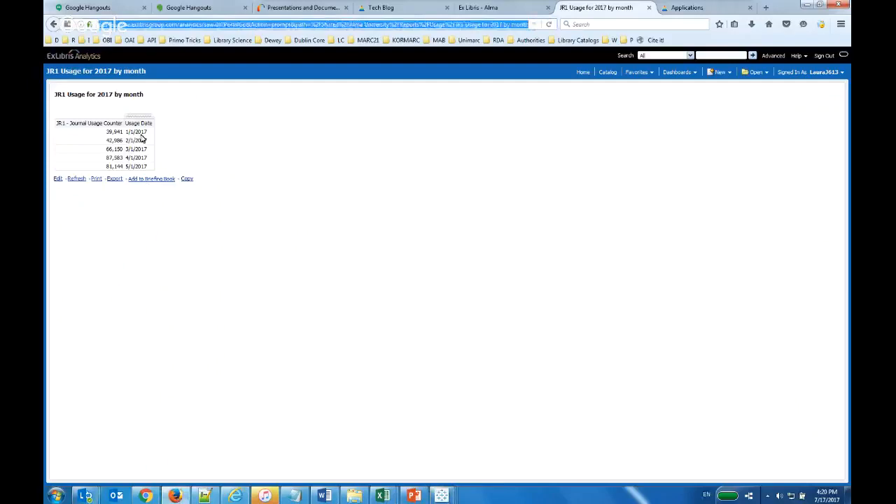
# Step: Switch back to Tableau and close the empty Book3 workbook to return to the ExLibris data source in Book2
pyautogui.click(442, 498)
pyautogui.click(533, 448)
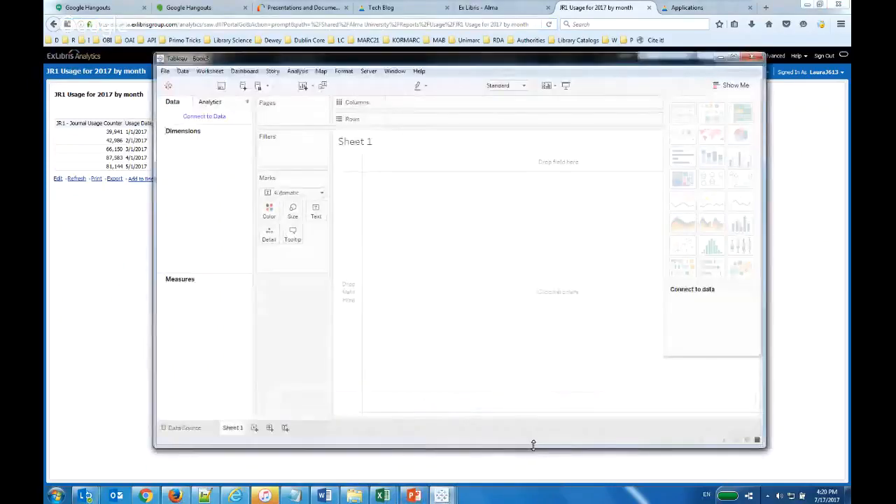
pyautogui.click(442, 495)
pyautogui.click(434, 454)
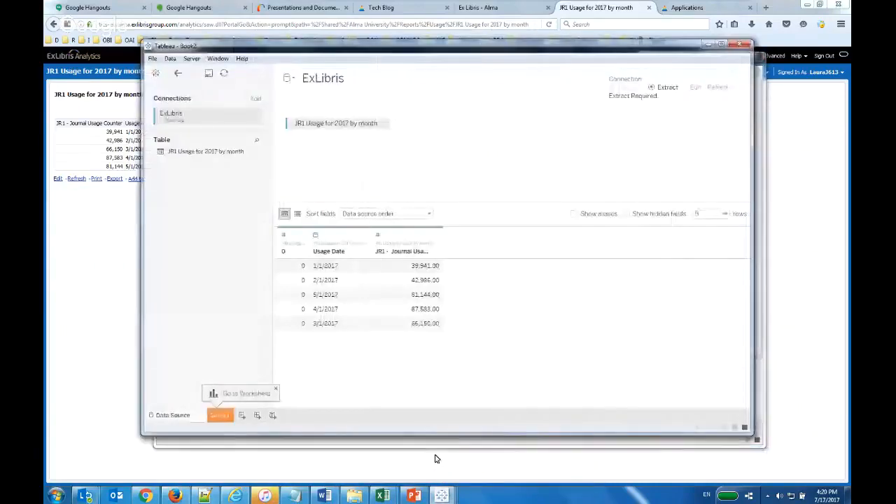
pyautogui.click(442, 496)
pyautogui.click(520, 455)
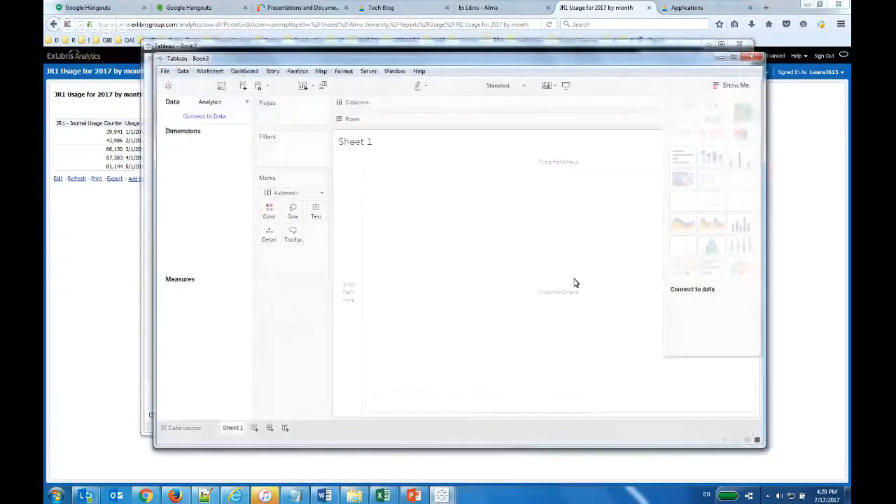
pyautogui.click(751, 56)
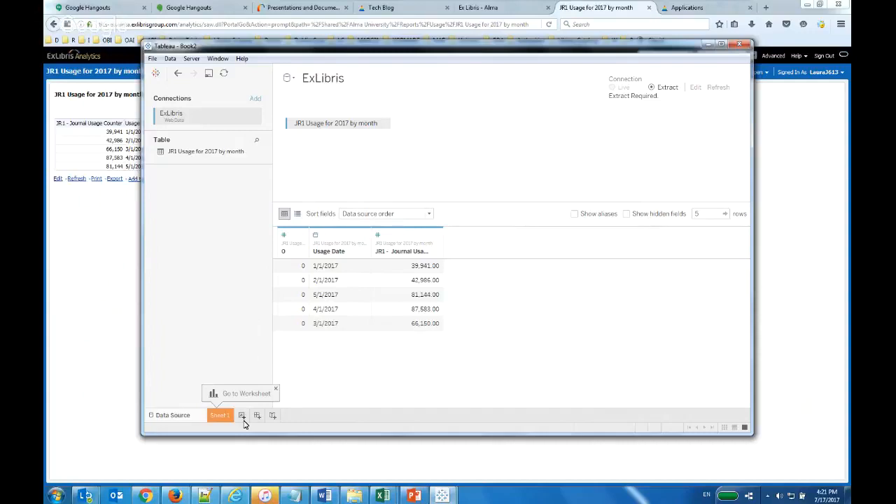
# Step: Open Sheet 1 and place Usage Date on Columns and the JR1 - Journal Usage Counter measure on Rows
pyautogui.click(219, 416)
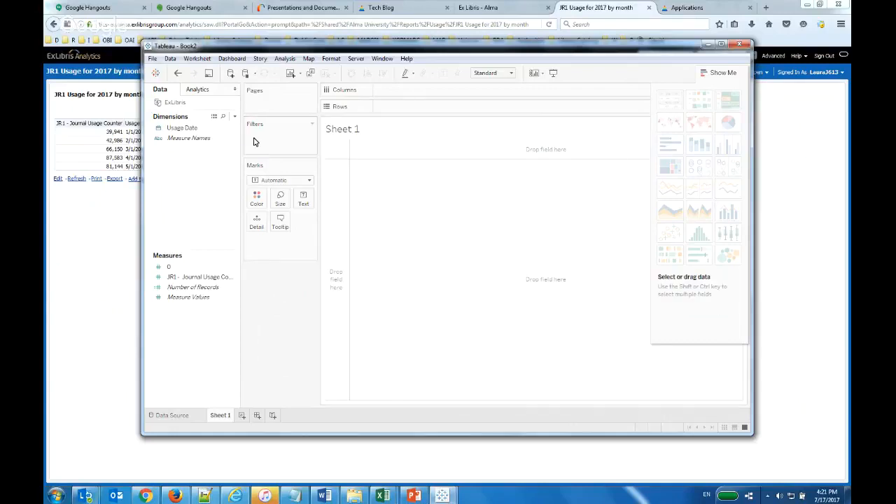
pyautogui.moveTo(179, 127); pyautogui.dragTo(398, 100)
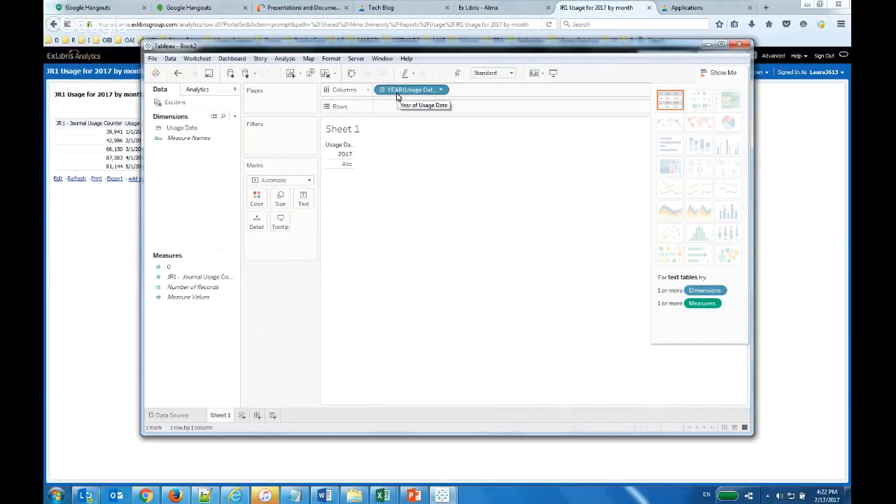
pyautogui.click(194, 278)
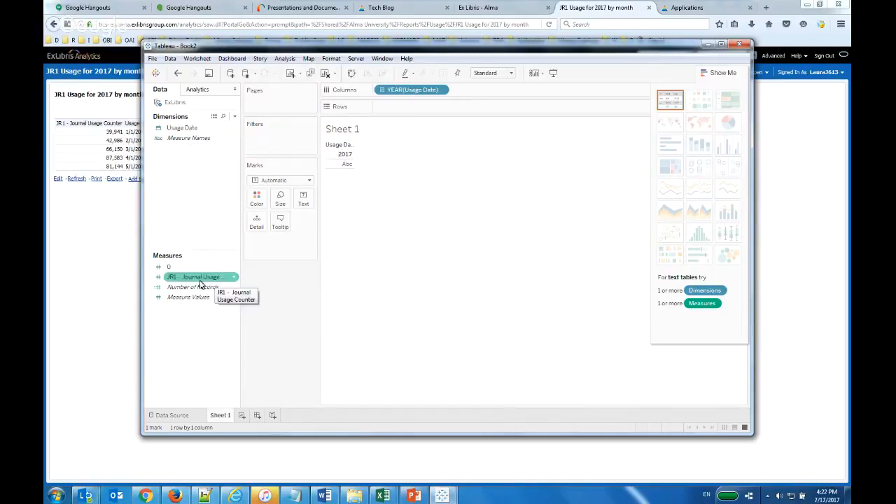
pyautogui.moveTo(185, 278); pyautogui.dragTo(416, 108)
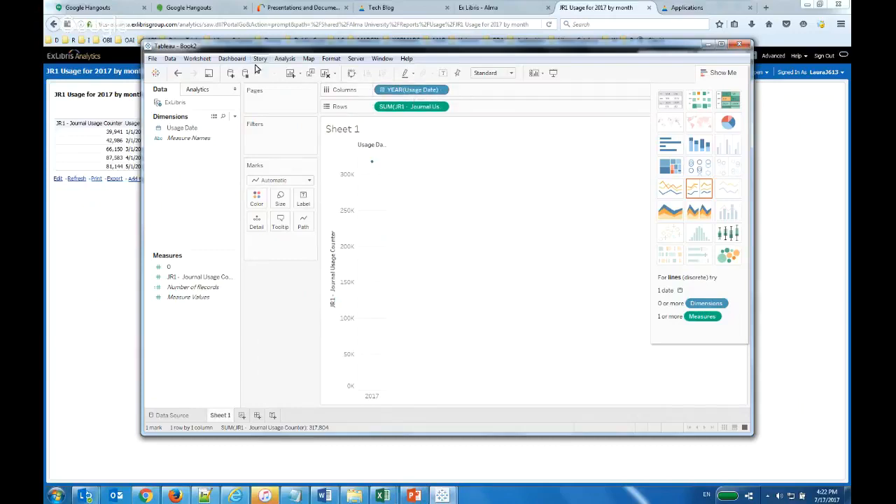
# Step: Change the Usage Date grouping to Month and check the line's data points against the Alma Analytics report
pyautogui.moveTo(254, 50); pyautogui.dragTo(297, 57)
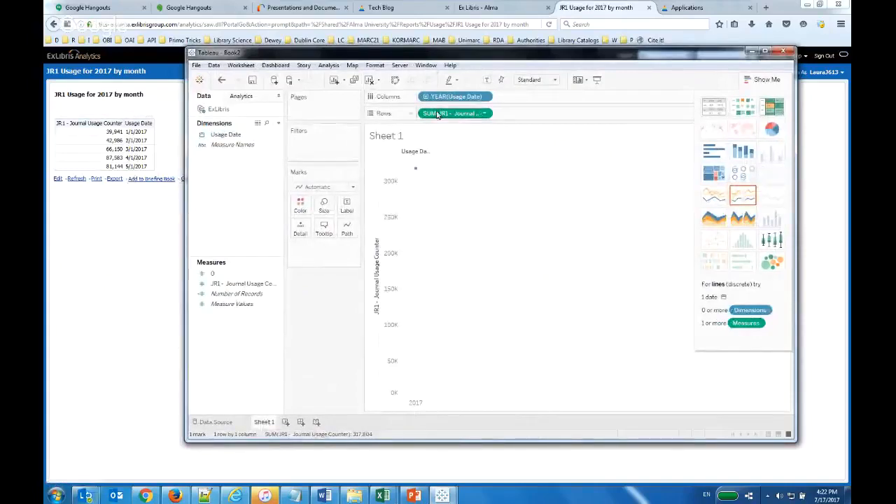
pyautogui.click(483, 97)
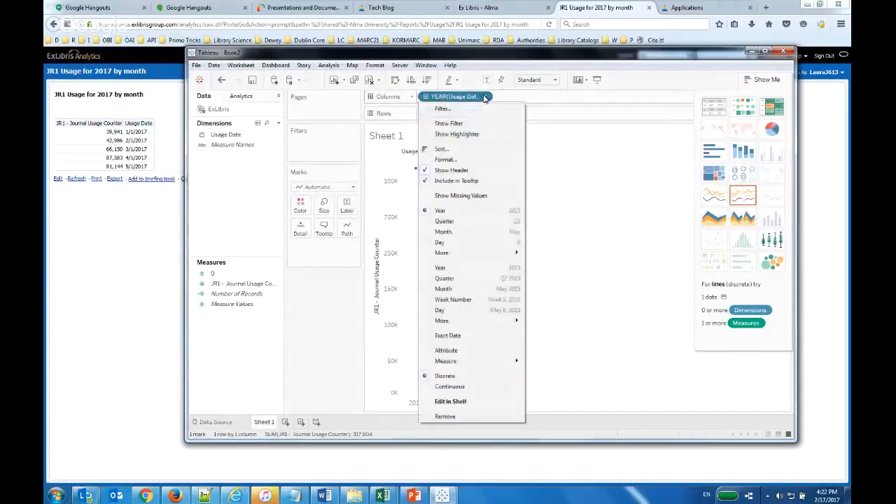
pyautogui.click(444, 231)
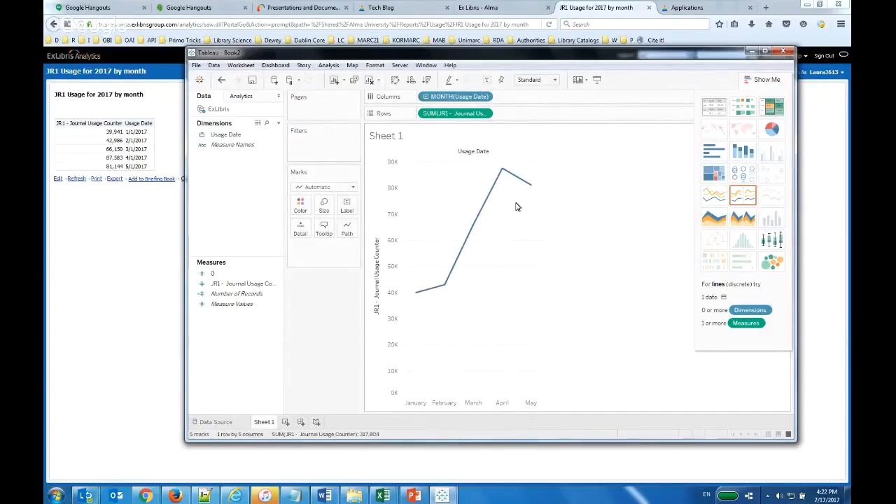
pyautogui.moveTo(501, 176)
pyautogui.moveTo(421, 290)
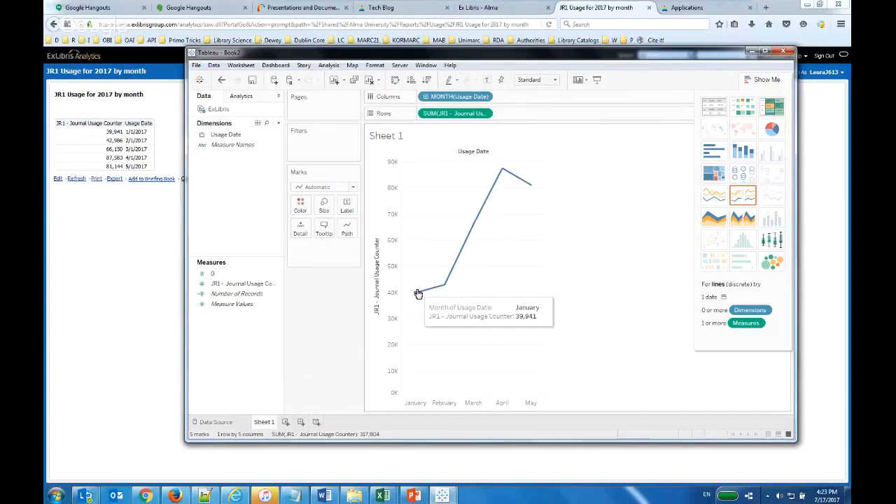
# Step: Swap the chart's rows and columns, widen the workbook window and swap the axes back
pyautogui.click(396, 85)
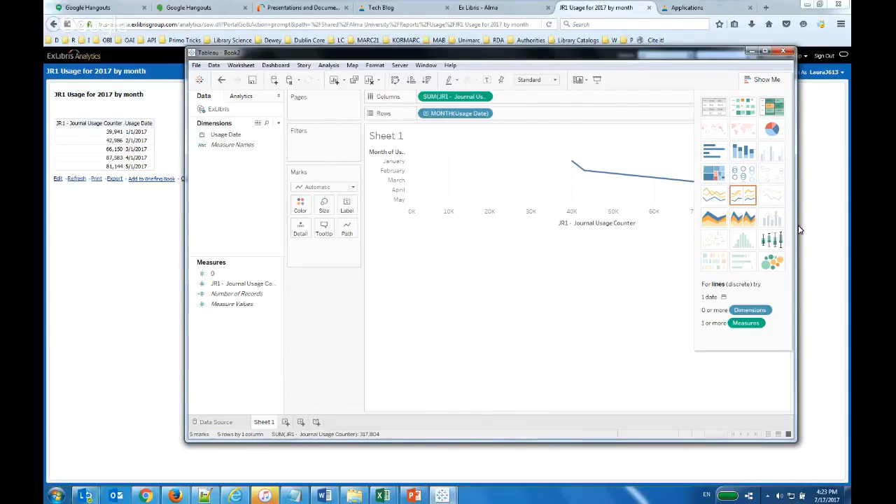
pyautogui.moveTo(186, 280); pyautogui.dragTo(52, 286)
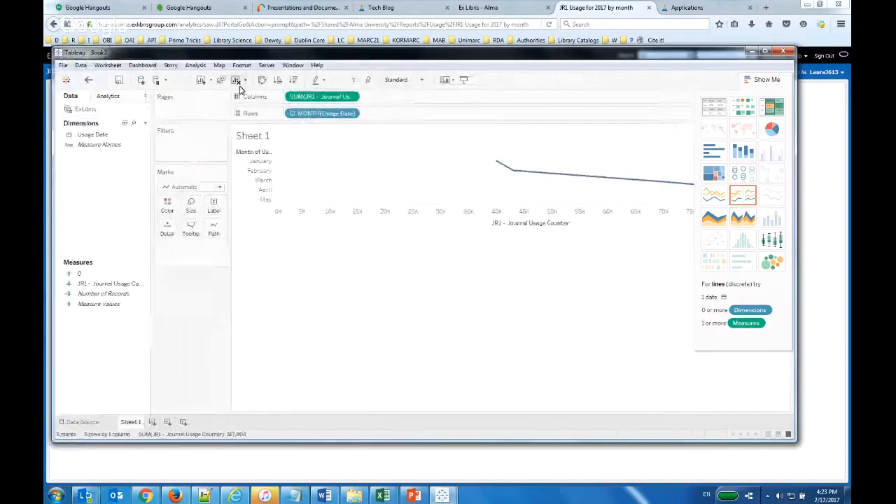
pyautogui.click(262, 81)
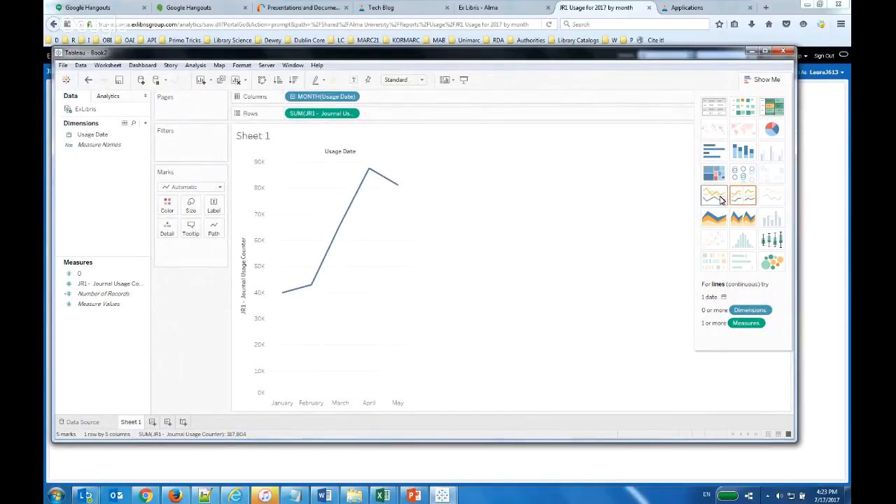
# Step: Try displaying the monthly usage as a continuous line chart and as packed bubbles
pyautogui.click(721, 200)
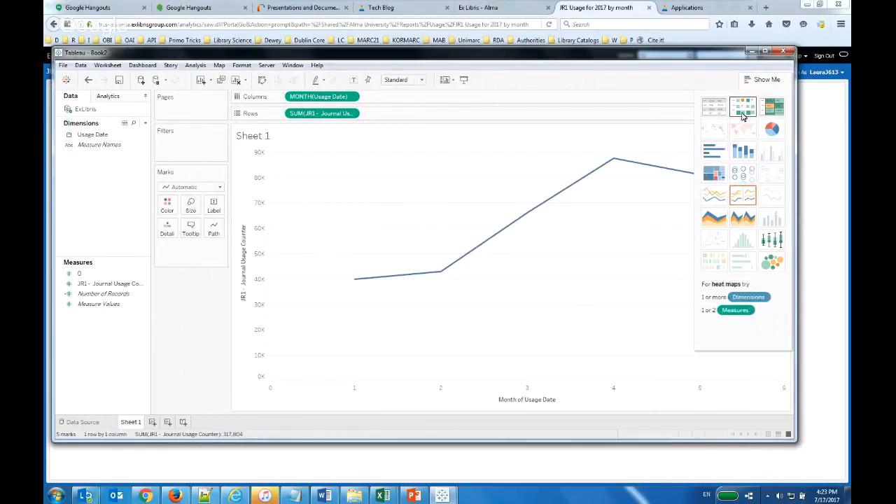
pyautogui.click(770, 263)
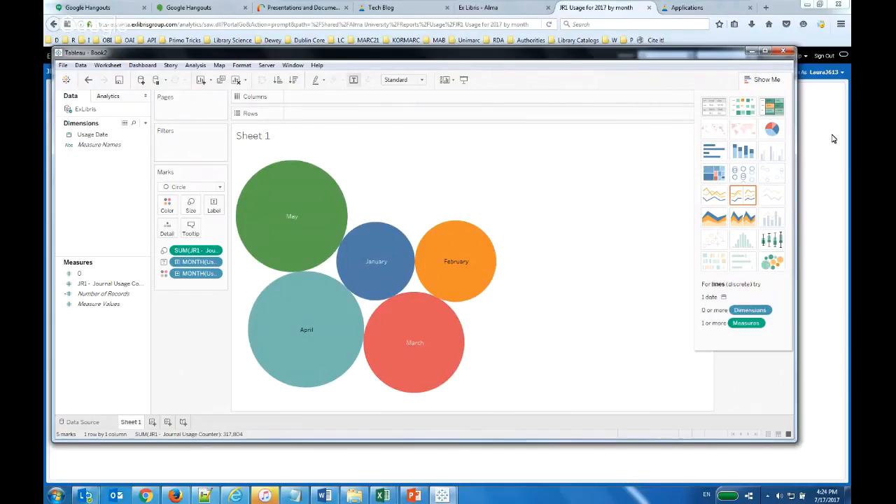
# Step: Display the monthly usage as a pie chart and show its mark labels
pyautogui.click(778, 134)
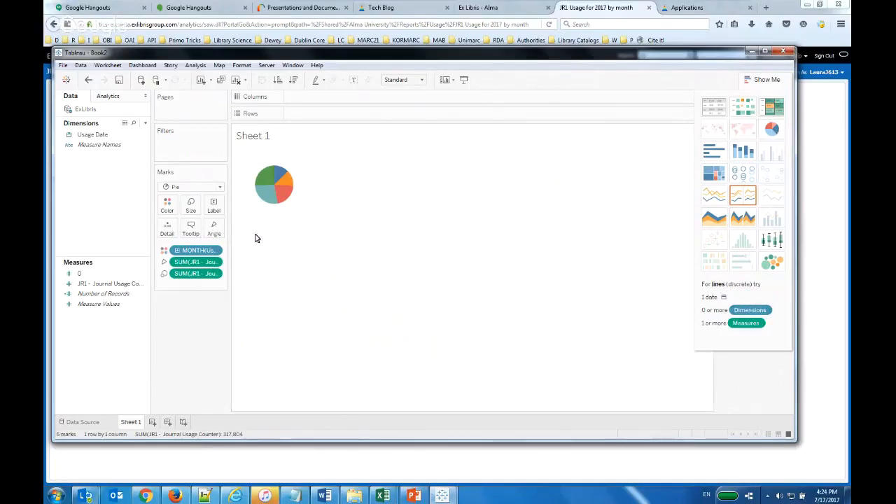
pyautogui.click(213, 207)
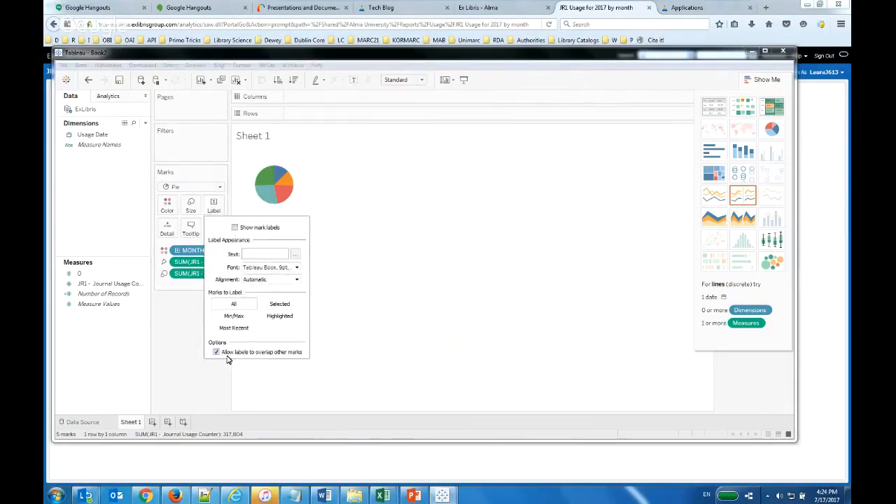
pyautogui.click(236, 228)
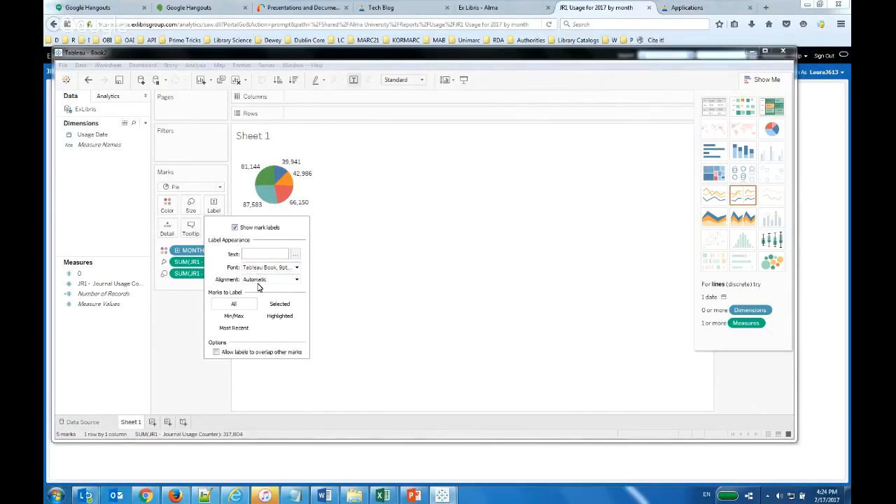
pyautogui.click(352, 321)
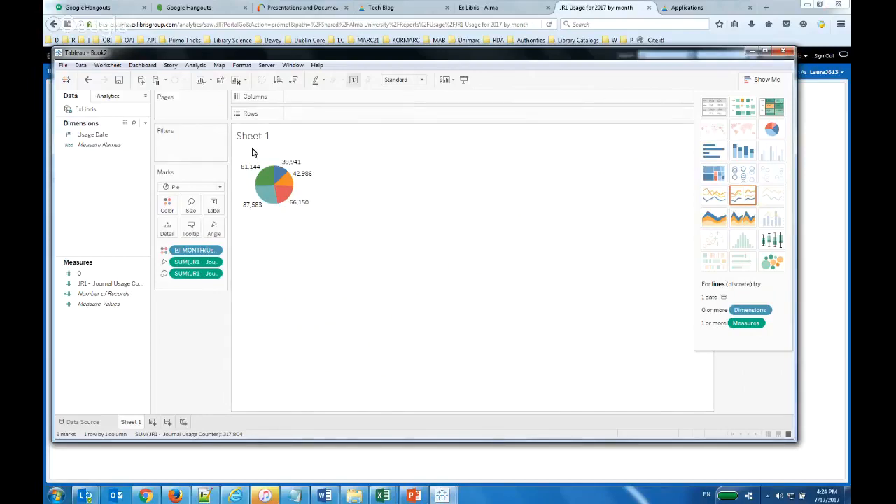
# Step: Save the workbook as "JR1 usage from Alma for 2017 by month" in the Workbooks folder and close it
pyautogui.click(63, 66)
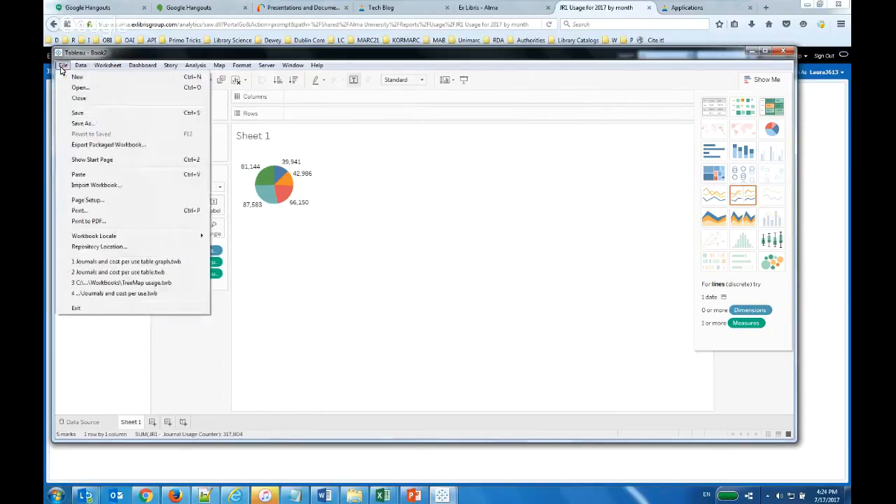
pyautogui.click(83, 123)
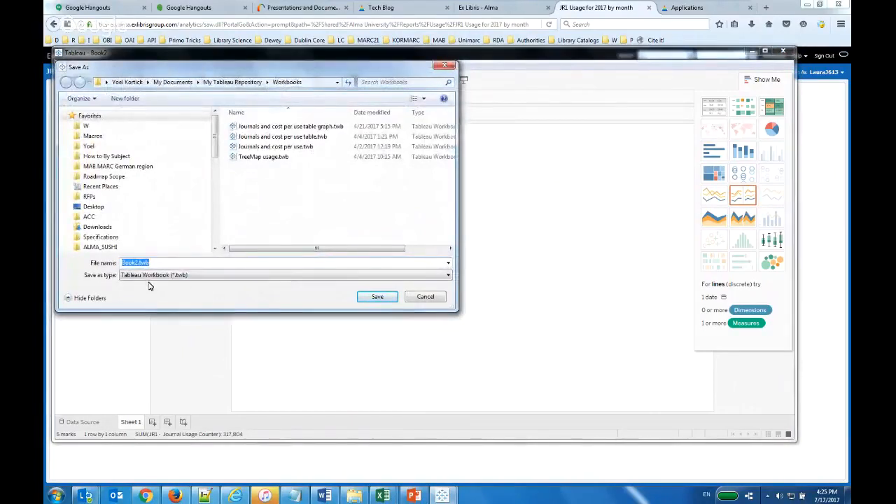
pyautogui.write('J')
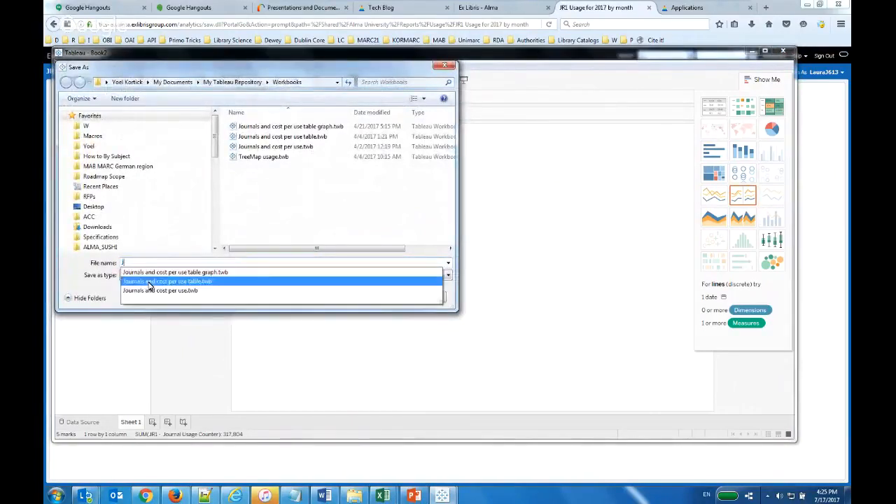
pyautogui.write('R1 usage from Alma for 201')
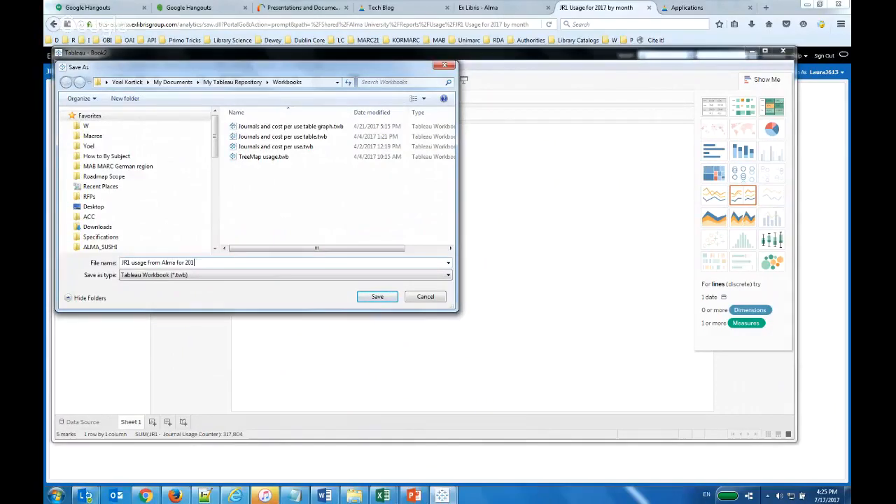
pyautogui.write('7 by month')
pyautogui.click(369, 301)
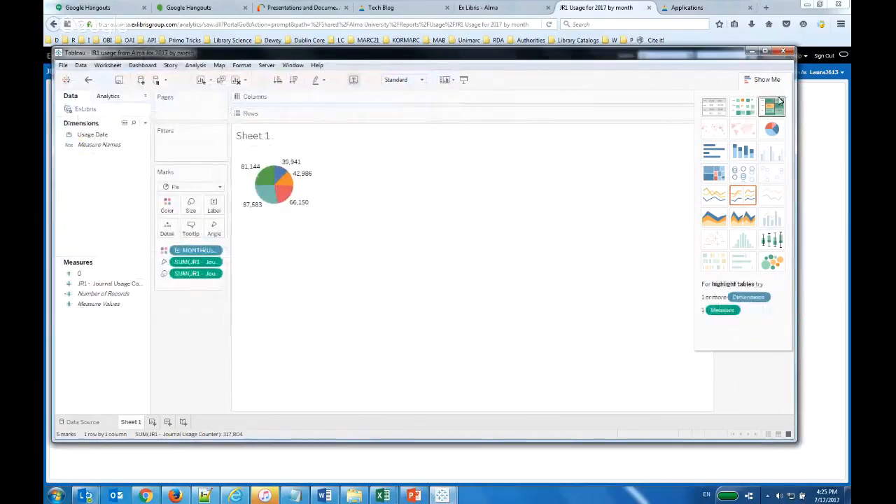
pyautogui.click(785, 52)
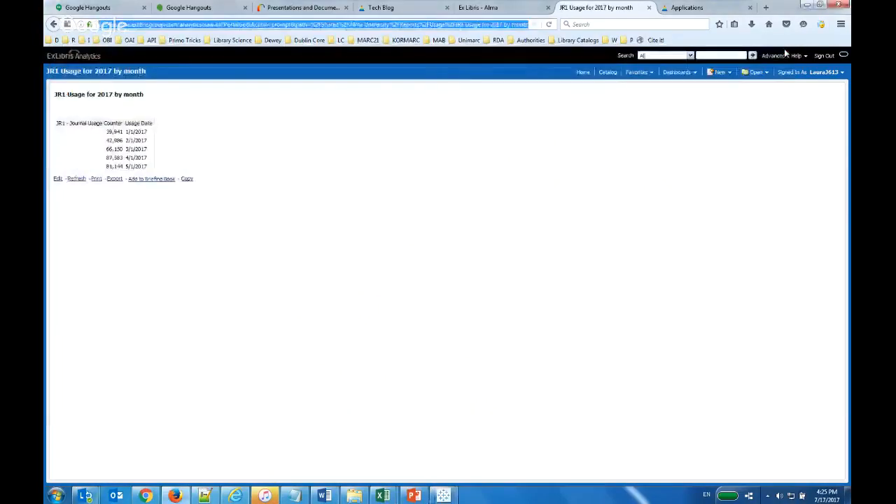
# Step: Return to Tableau's start page, then switch to the browser and open the Analytics catalog folder Shared Folders/Alma University/Reports/Titles
pyautogui.click(445, 495)
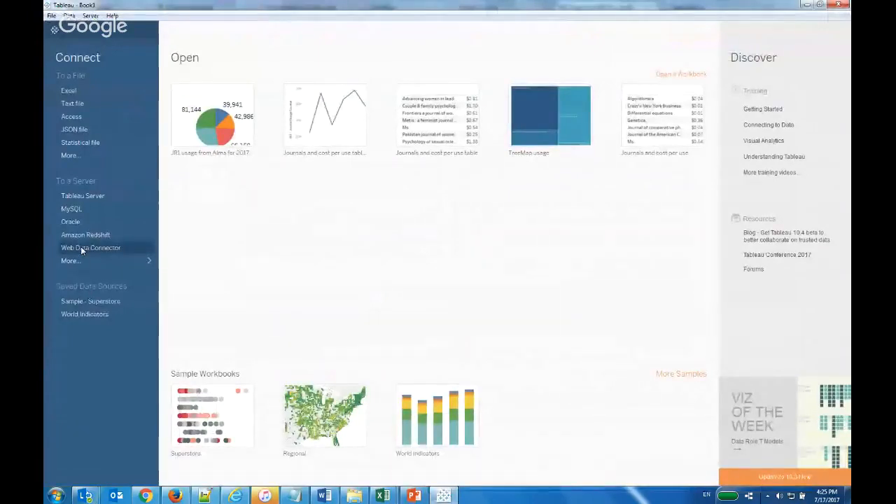
pyautogui.click(81, 246)
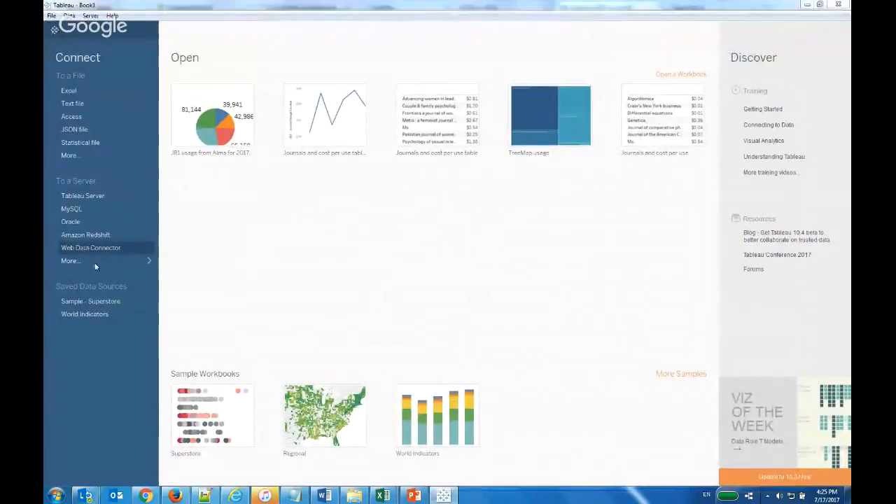
pyautogui.click(179, 496)
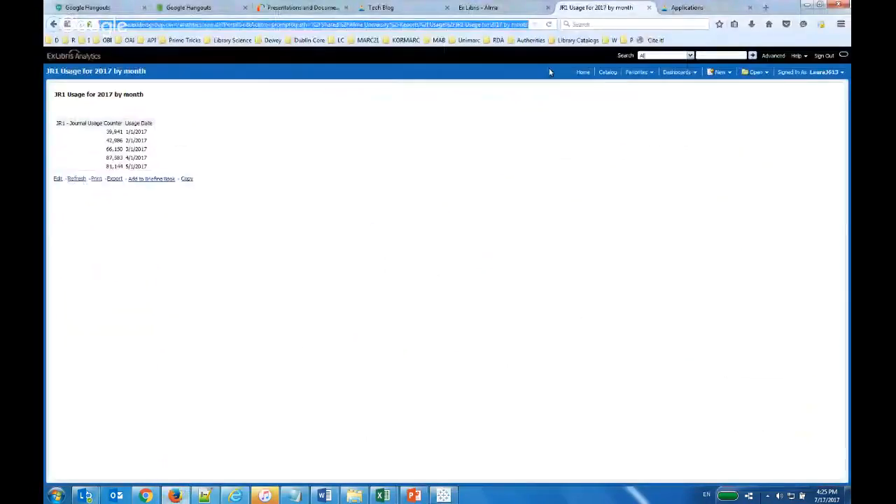
pyautogui.click(608, 74)
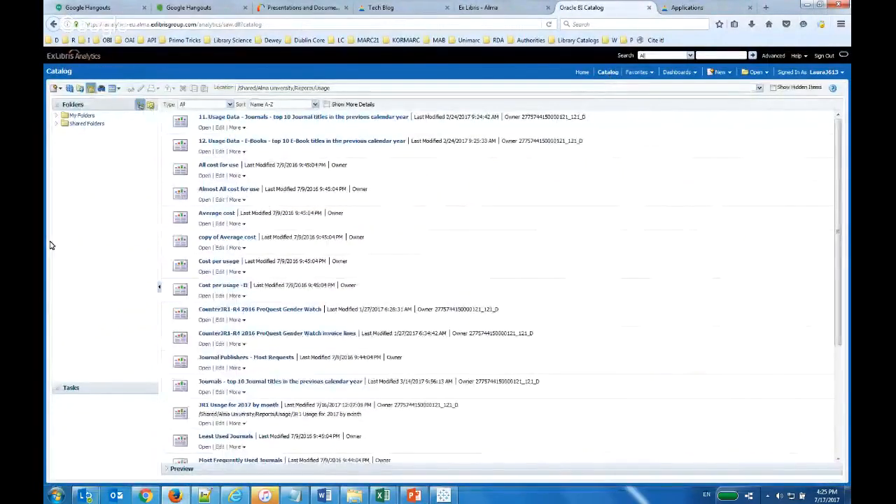
pyautogui.click(58, 124)
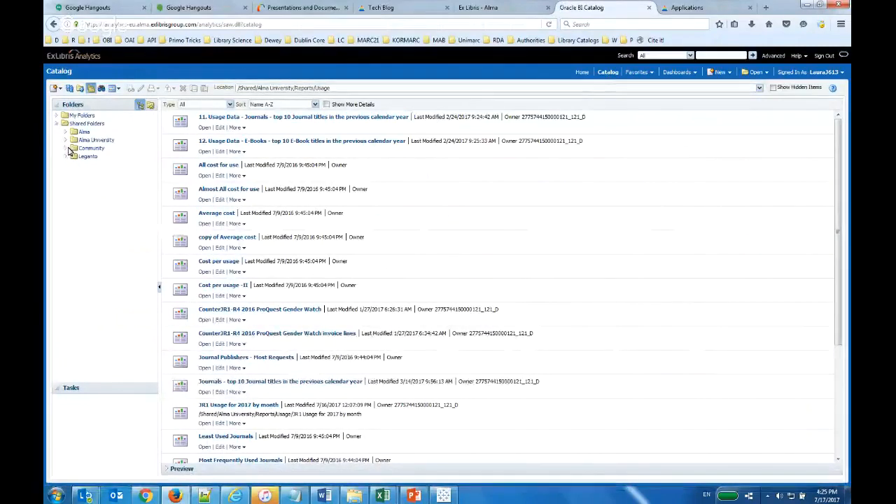
pyautogui.click(66, 141)
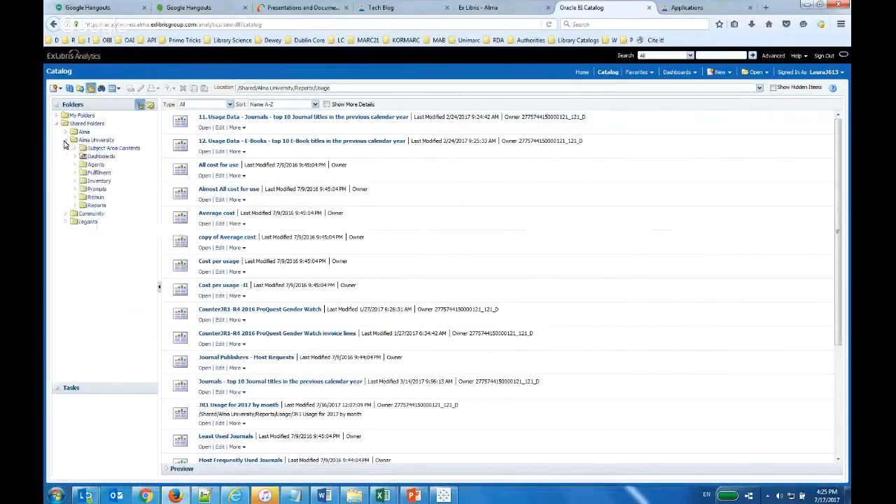
pyautogui.click(76, 205)
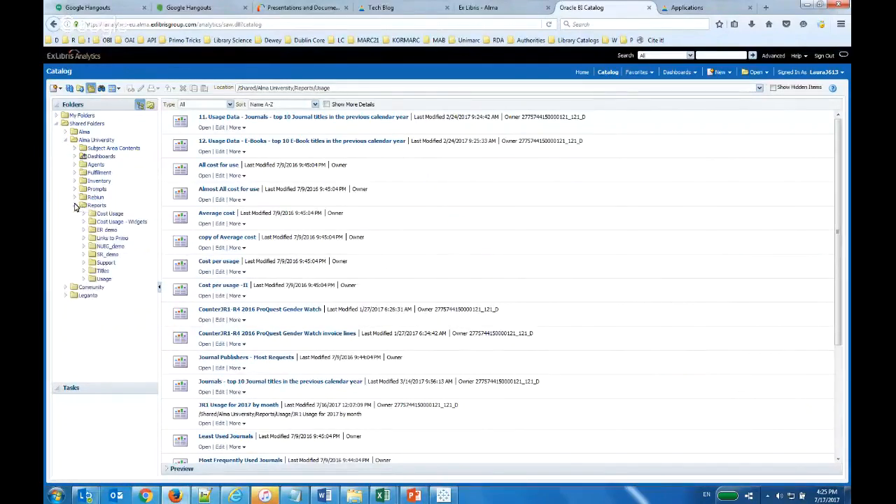
pyautogui.click(102, 272)
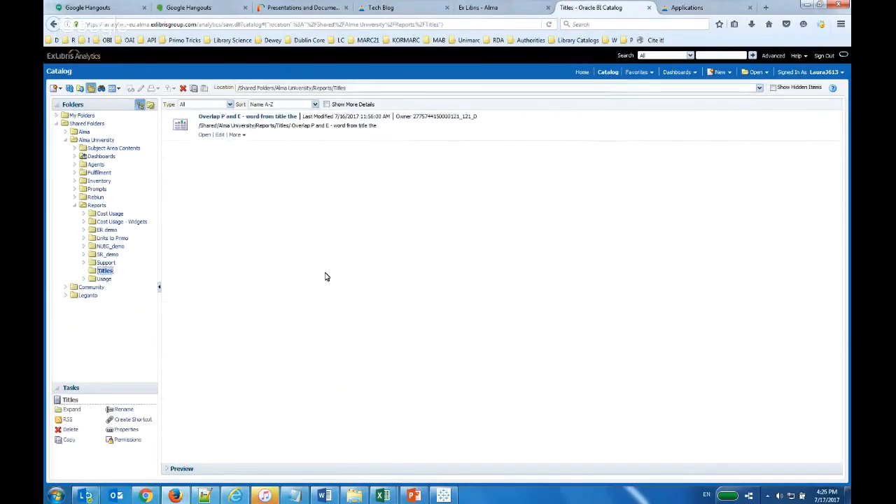
# Step: Open the report "Overlap P and E - word from title the", copy its encoded path from the page address and look through its rows
pyautogui.click(205, 137)
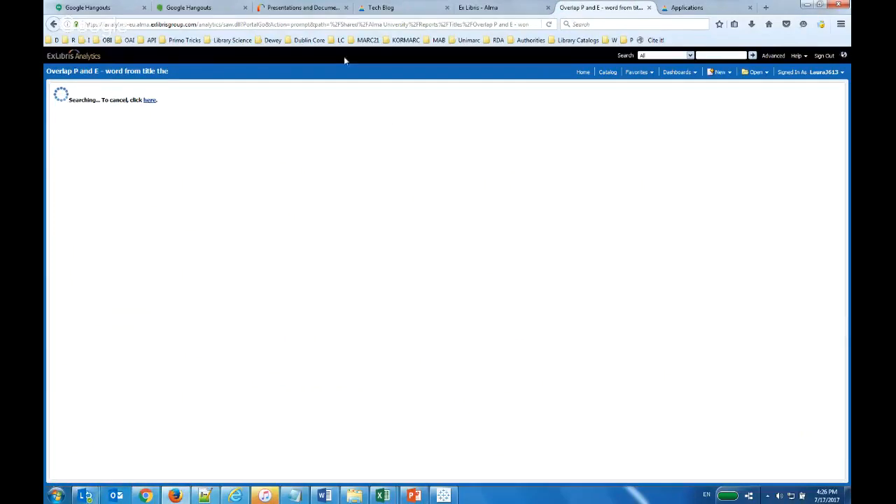
pyautogui.moveTo(330, 24); pyautogui.dragTo(574, 35)
pyautogui.hotkey('ctrl', 'c')
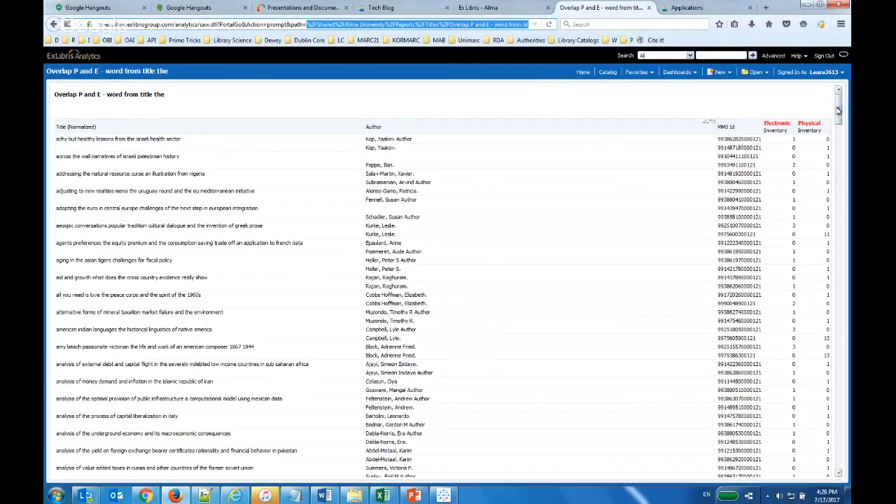
pyautogui.moveTo(839, 111); pyautogui.dragTo(838, 457)
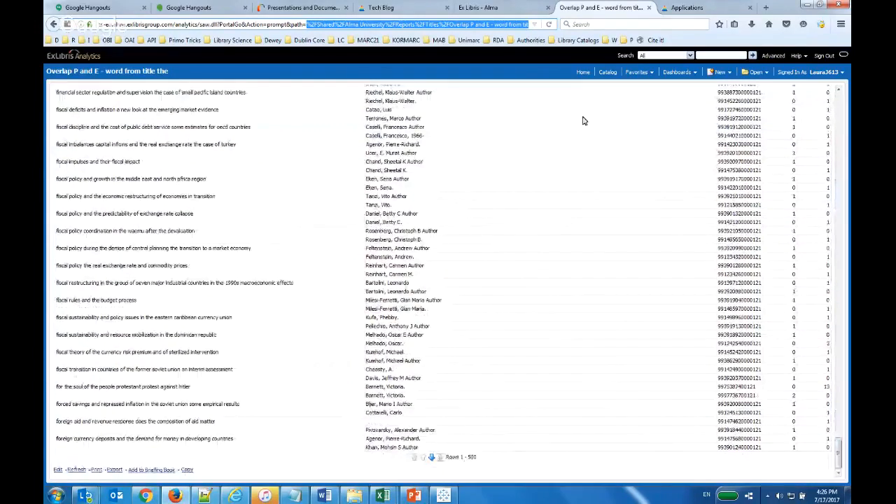
# Step: Switch to Tableau, open the recent Ex Libris Analytics web data connector and paste the copied Overlap P and E report path as Report Path
pyautogui.click(672, 9)
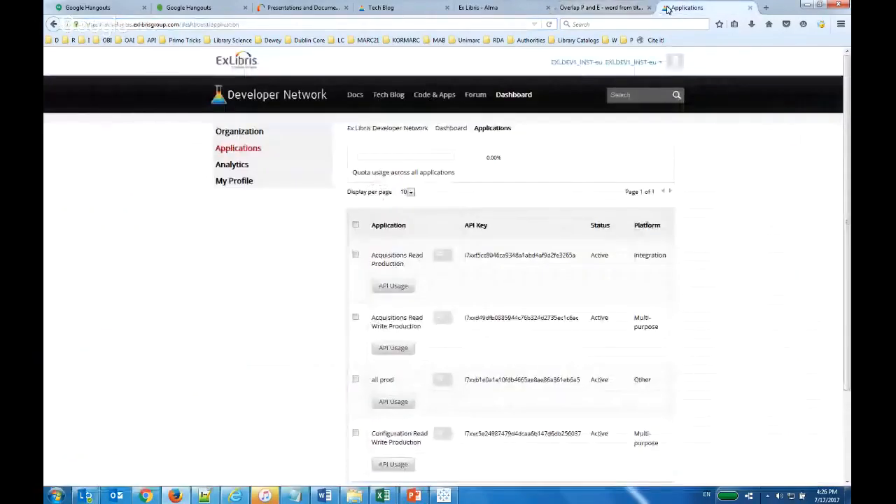
pyautogui.click(439, 498)
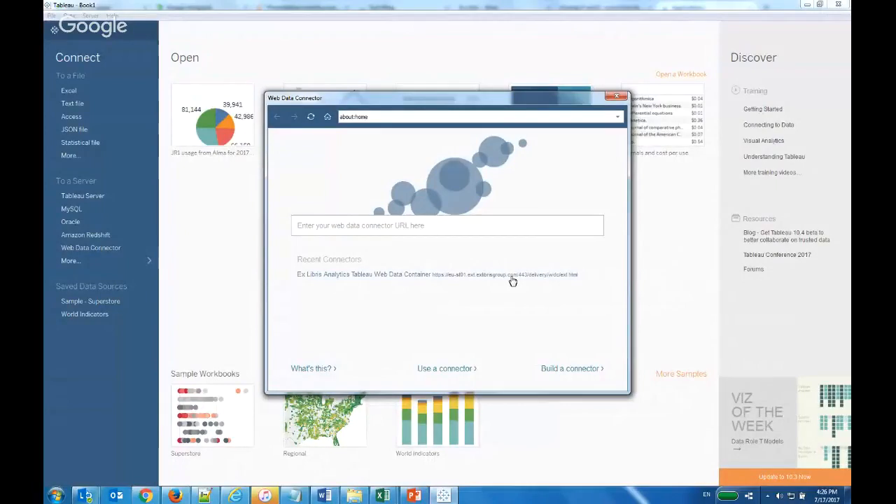
pyautogui.click(512, 280)
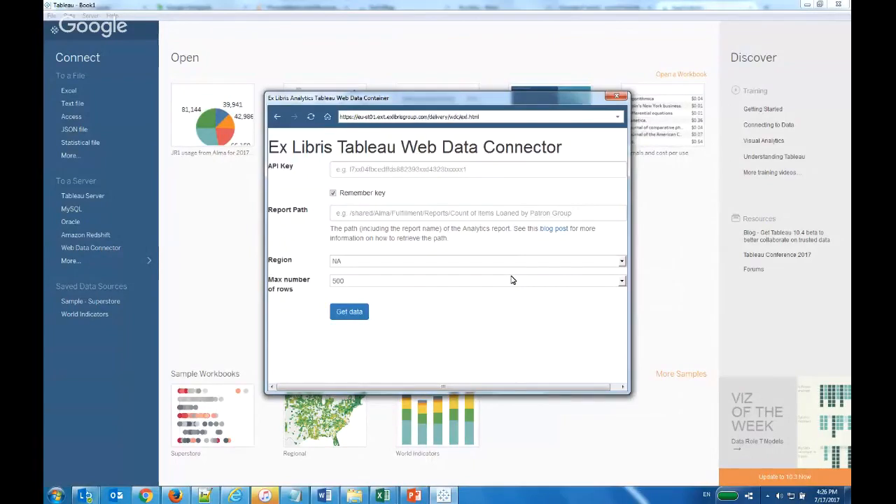
pyautogui.click(404, 213)
pyautogui.hotkey('ctrl', 'v')
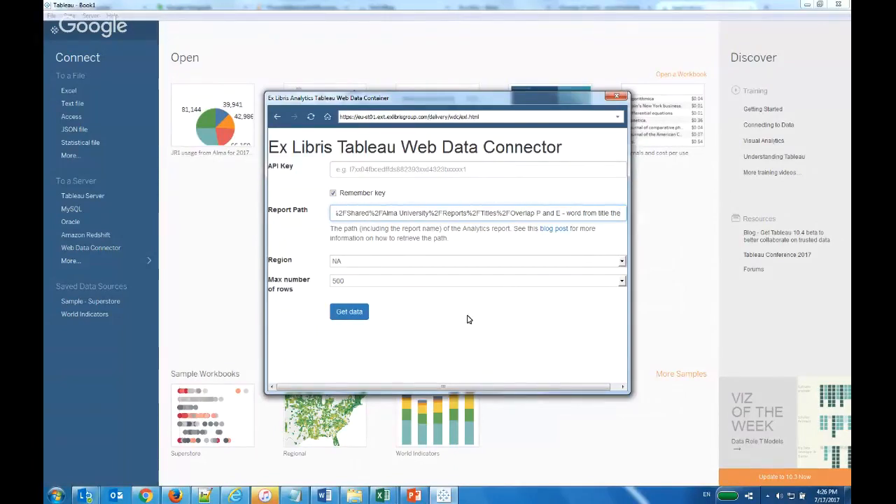
# Step: Set the connector's region to EU and its maximum number of rows to 500
pyautogui.click(467, 281)
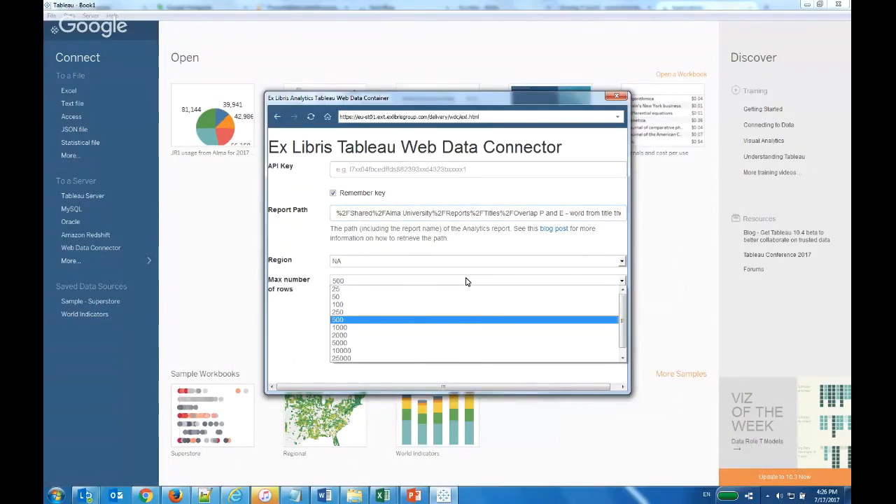
pyautogui.click(358, 305)
pyautogui.click(362, 260)
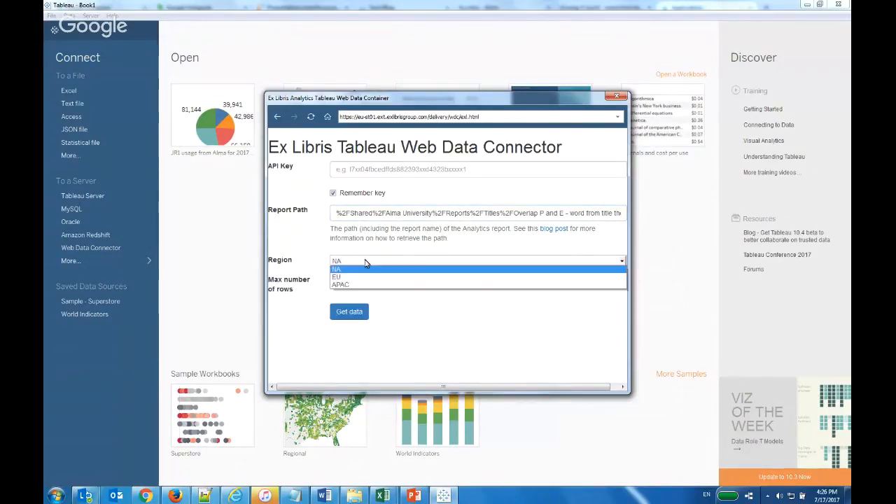
pyautogui.click(362, 278)
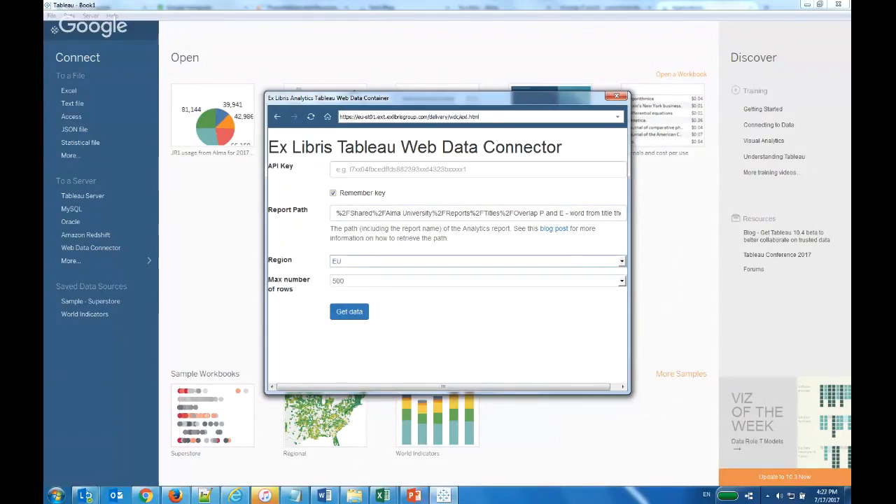
# Step: Fill in the connector's API Key field with the previously copied API key
pyautogui.click(280, 500)
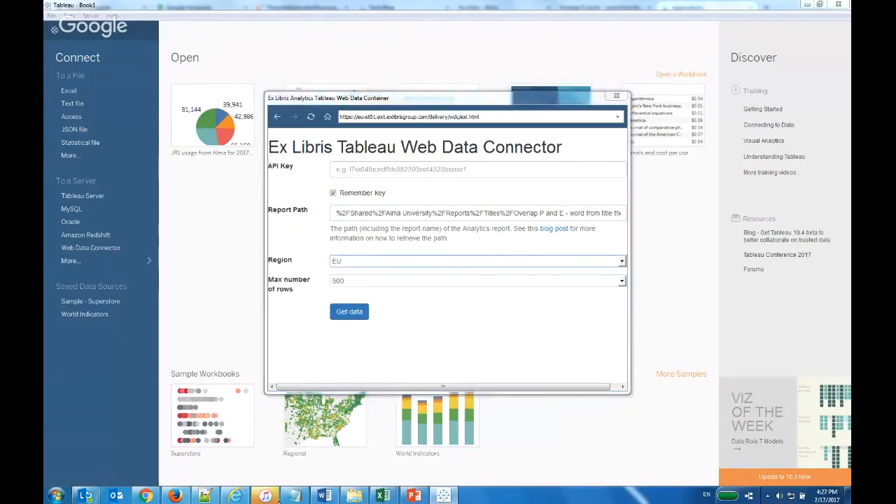
pyautogui.click(295, 496)
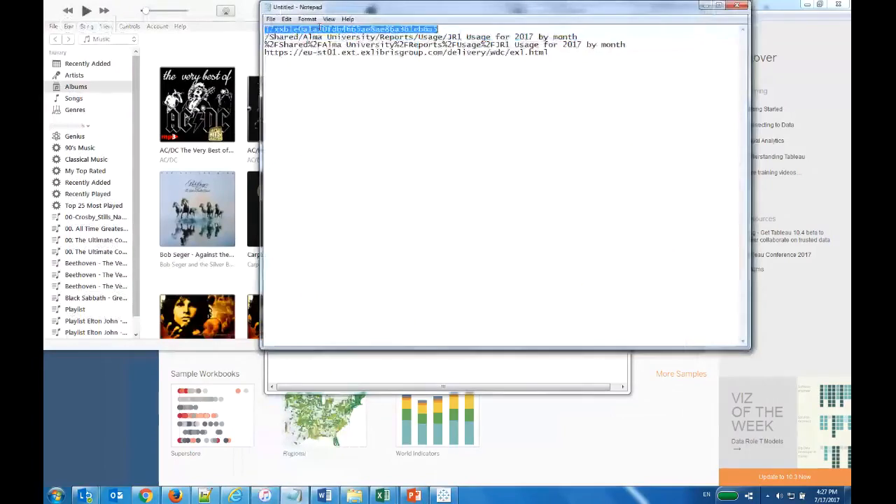
pyautogui.click(375, 452)
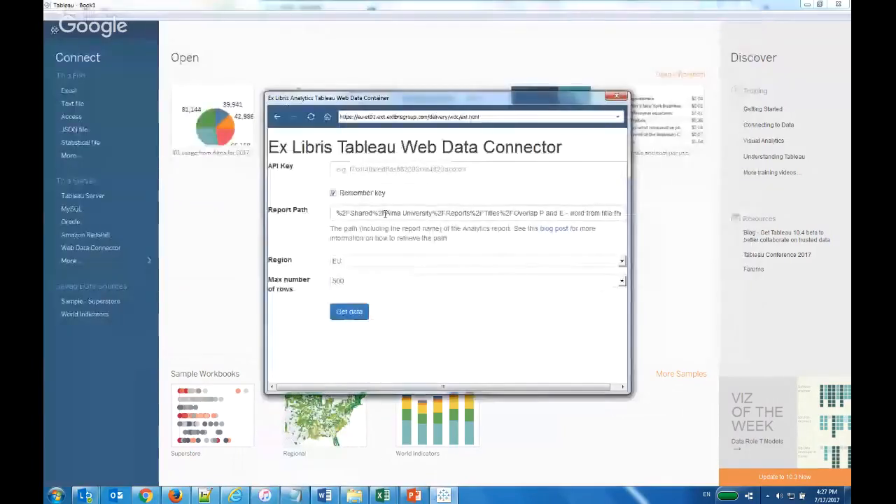
pyautogui.click(385, 176)
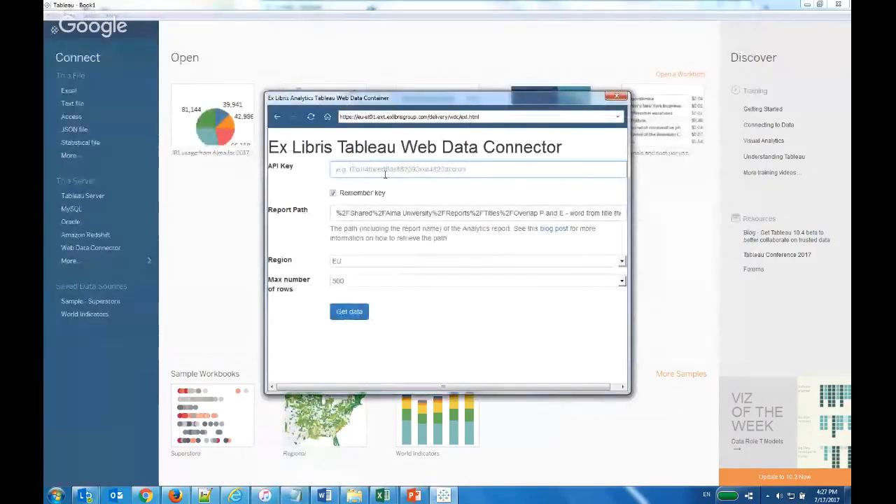
pyautogui.hotkey('ctrl', '`')
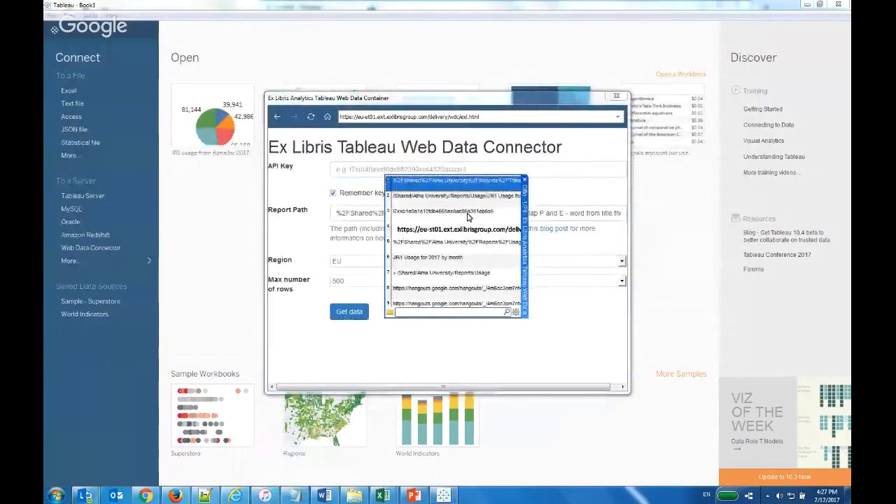
pyautogui.doubleClick(468, 212)
# Step: Retrieve the report data through the connector and update the data source preview with its rows
pyautogui.click(354, 313)
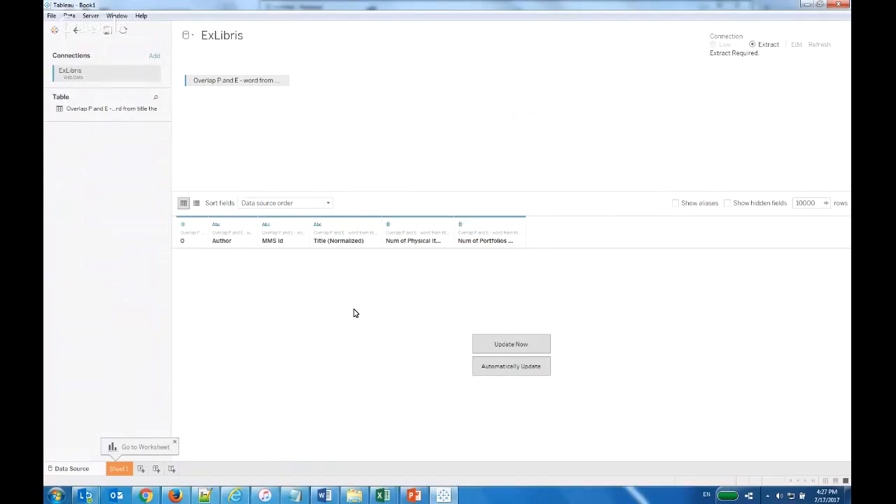
pyautogui.click(490, 349)
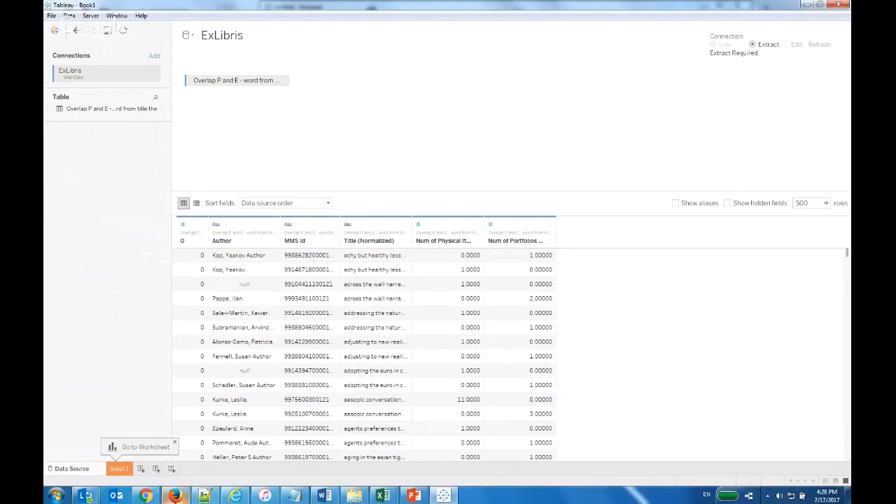
pyautogui.click(171, 497)
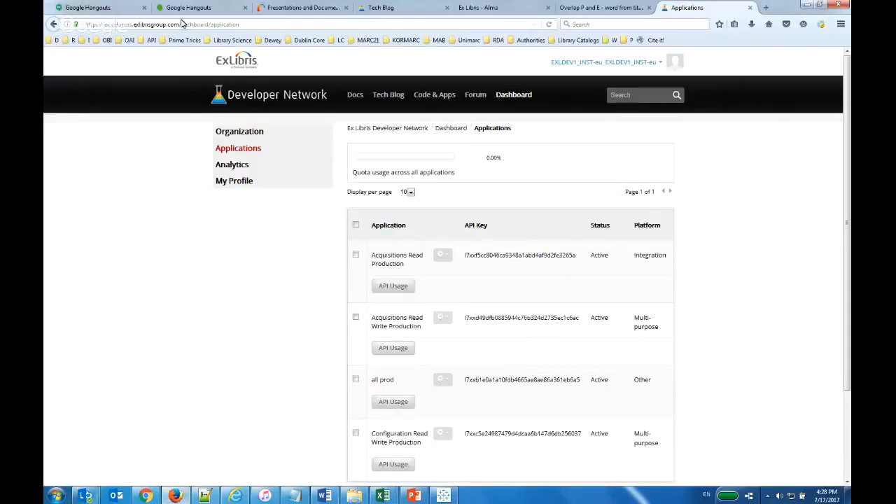
pyautogui.click(184, 7)
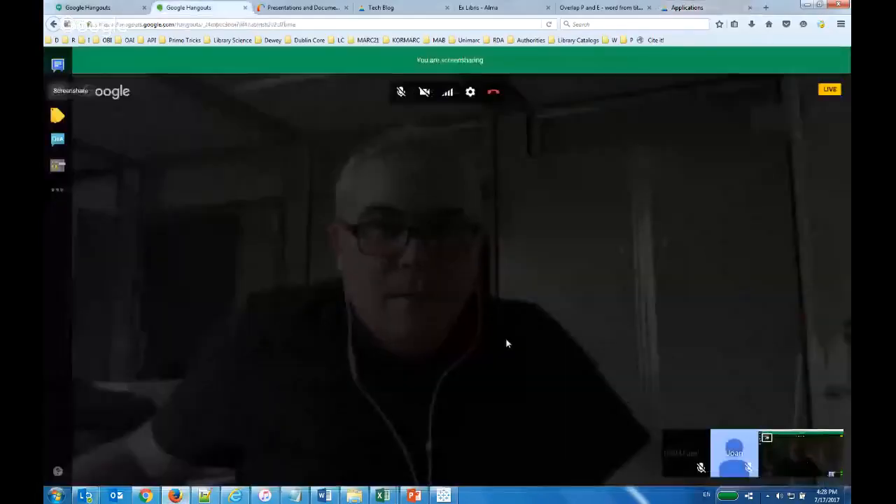
pyautogui.click(701, 439)
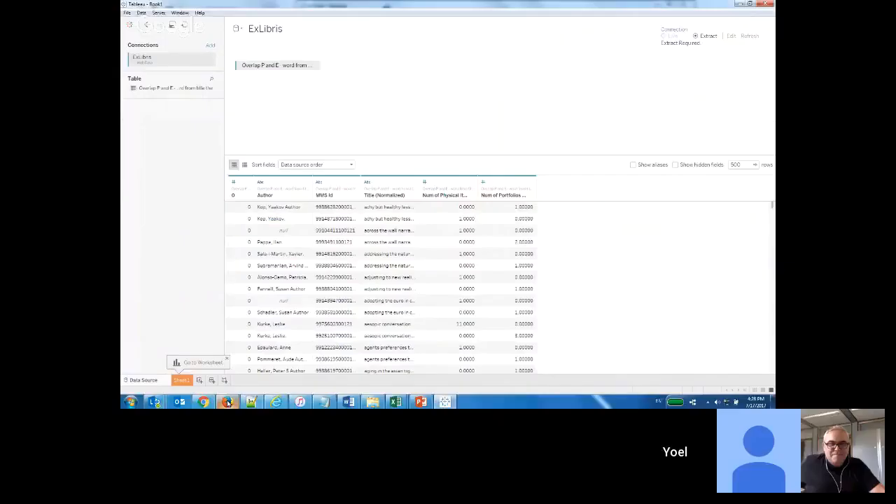
# Step: Widen the Title (Normalized) column in the data preview and open Sheet 1
pyautogui.moveTo(422, 184); pyautogui.dragTo(541, 211)
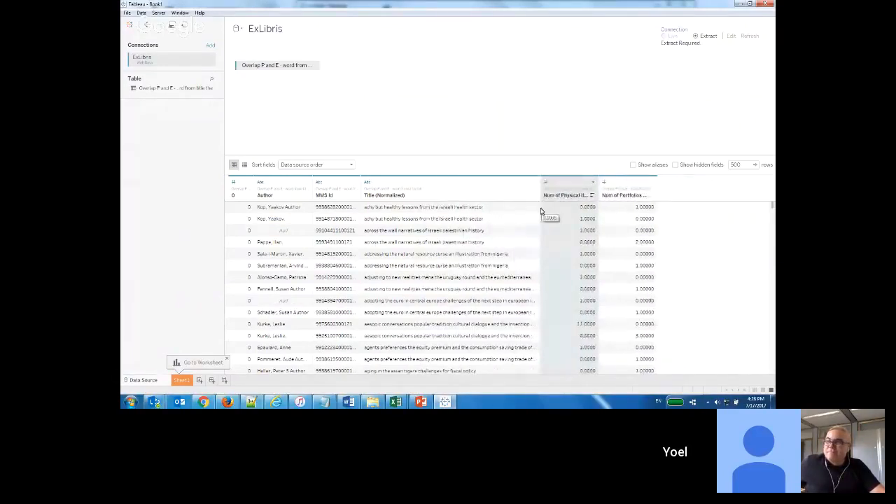
pyautogui.click(183, 379)
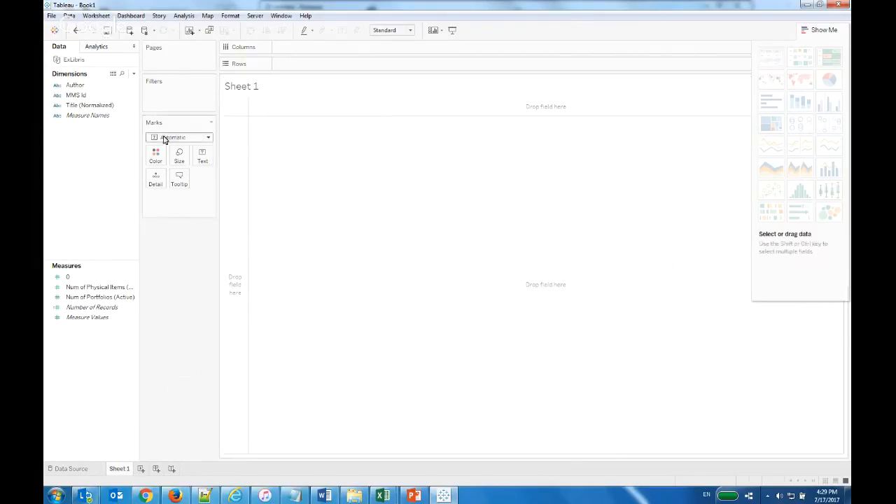
# Step: Build a text table with Title (Normalized) and MMS Id as rows, showing Num of Physical Items (Active) and Num of Portfolios (Active)
pyautogui.click(77, 96)
pyautogui.click(78, 106)
pyautogui.moveTo(78, 109); pyautogui.dragTo(370, 74)
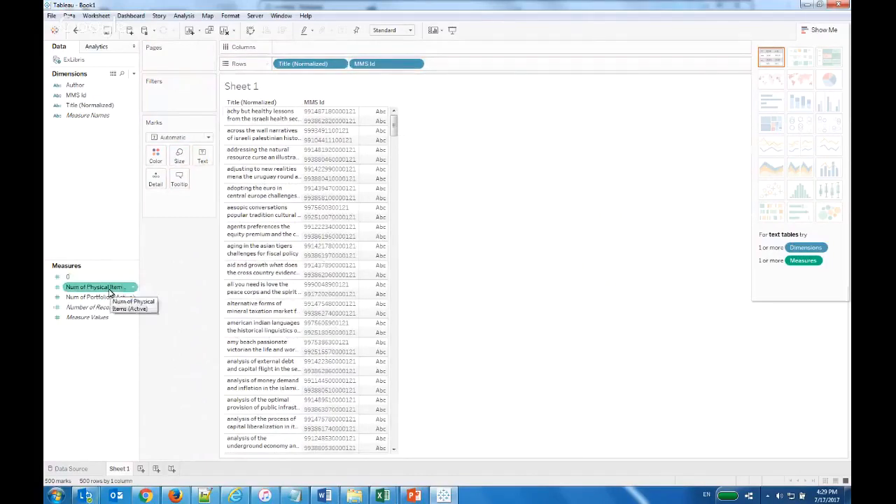
pyautogui.moveTo(110, 292); pyautogui.dragTo(519, 70)
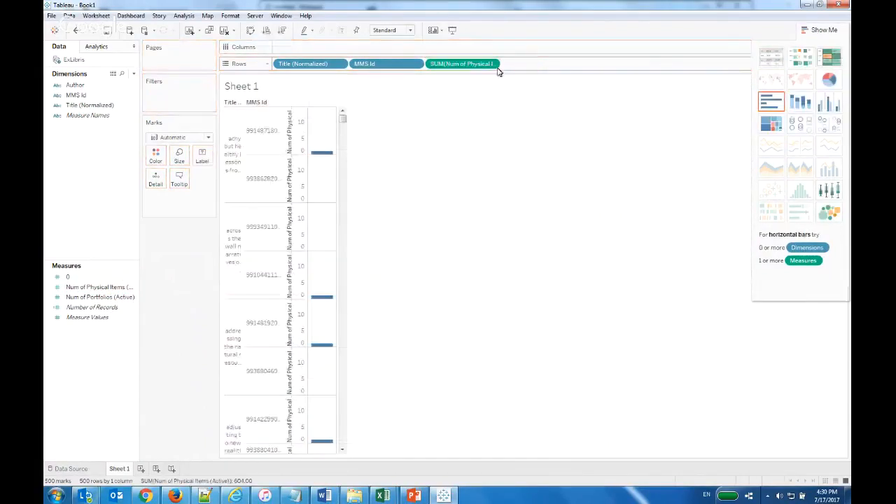
pyautogui.moveTo(100, 297); pyautogui.dragTo(586, 66)
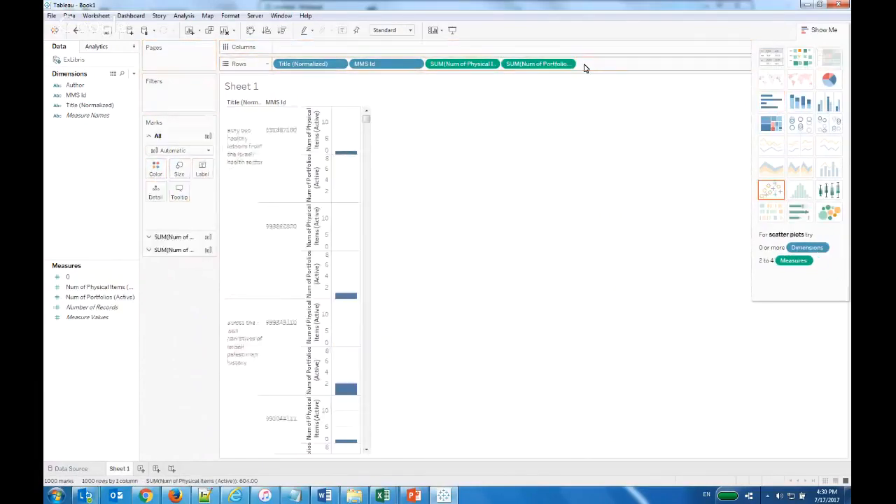
pyautogui.click(774, 62)
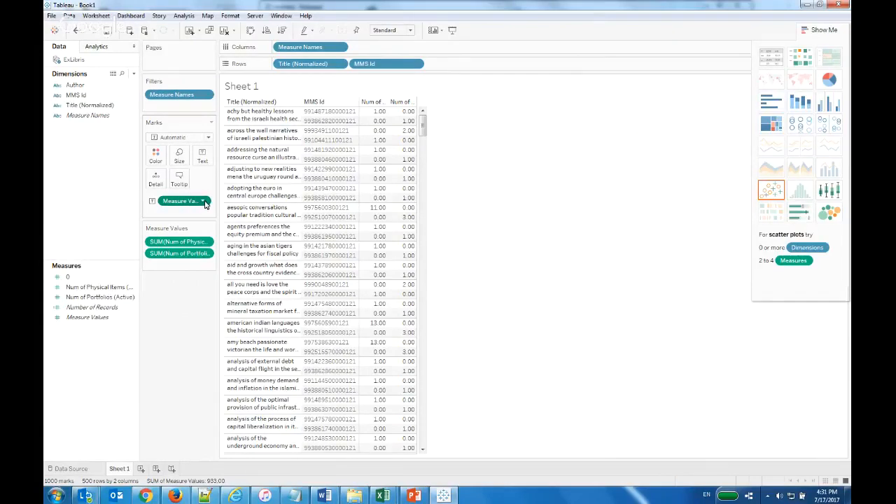
# Step: Format the Num of Physical Items (Active) values as Currency (Standard) with the English (United States) locale
pyautogui.click(208, 243)
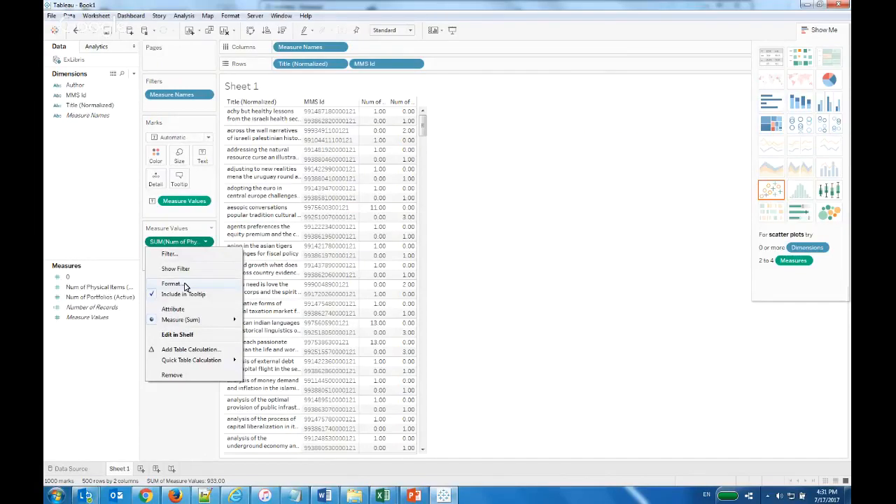
pyautogui.moveTo(182, 320)
pyautogui.click(176, 285)
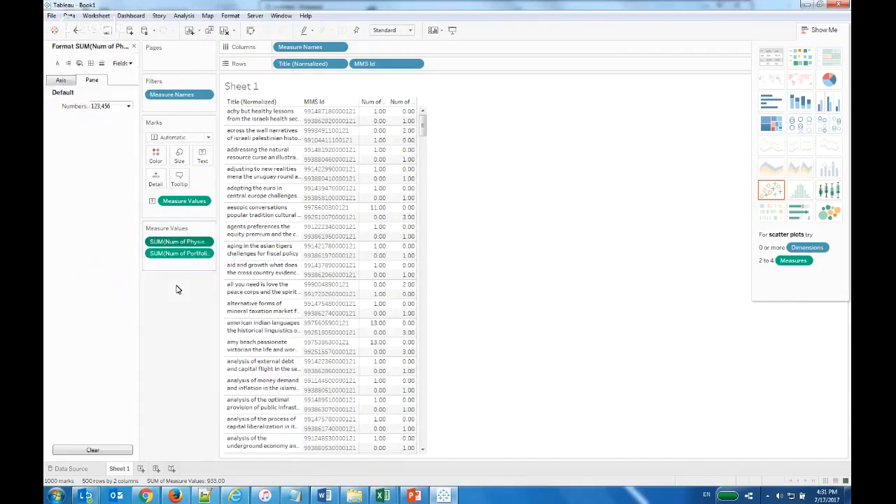
pyautogui.click(110, 106)
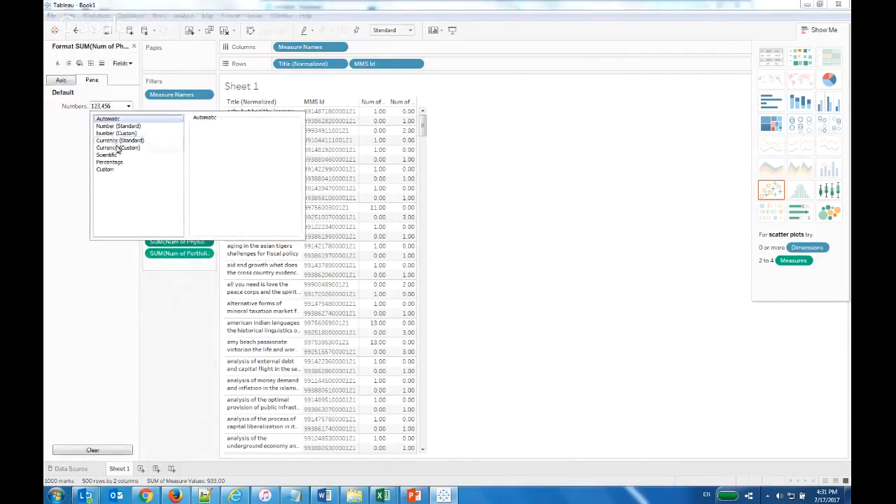
pyautogui.click(117, 141)
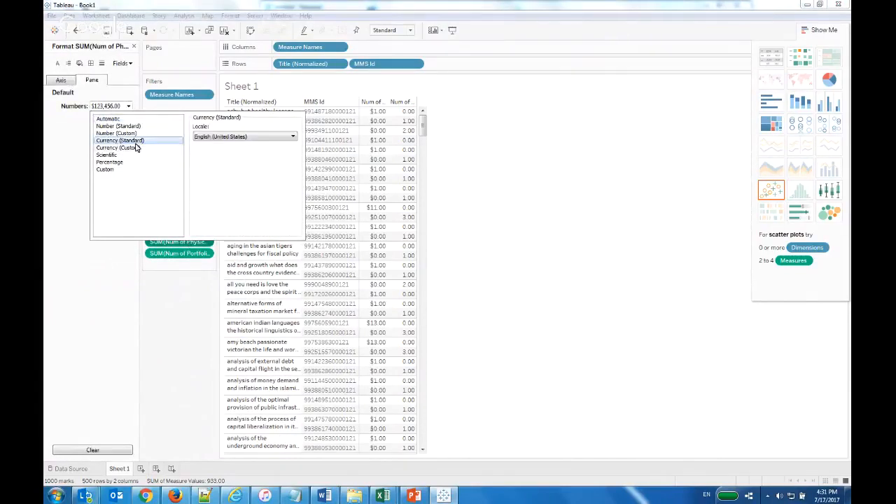
pyautogui.click(55, 183)
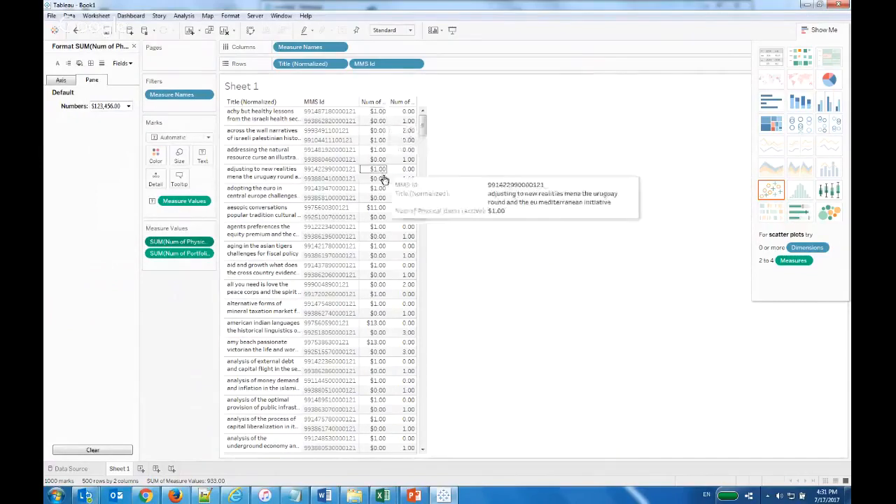
# Step: Format the Num of Portfolios (Active) values as Number (Standard)
pyautogui.click(201, 255)
pyautogui.click(204, 255)
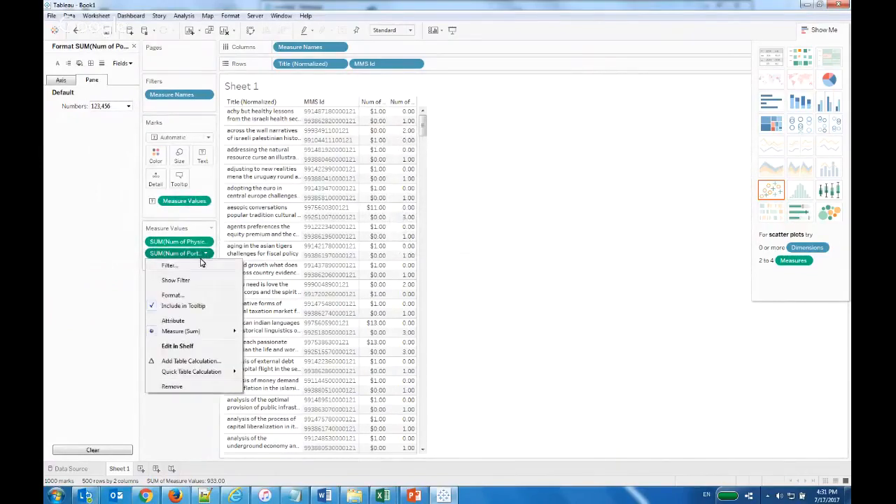
pyautogui.click(175, 297)
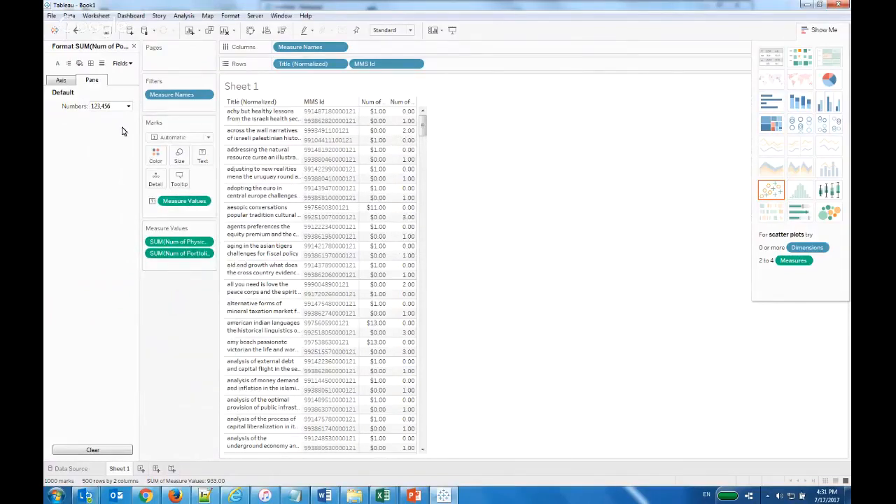
pyautogui.click(129, 106)
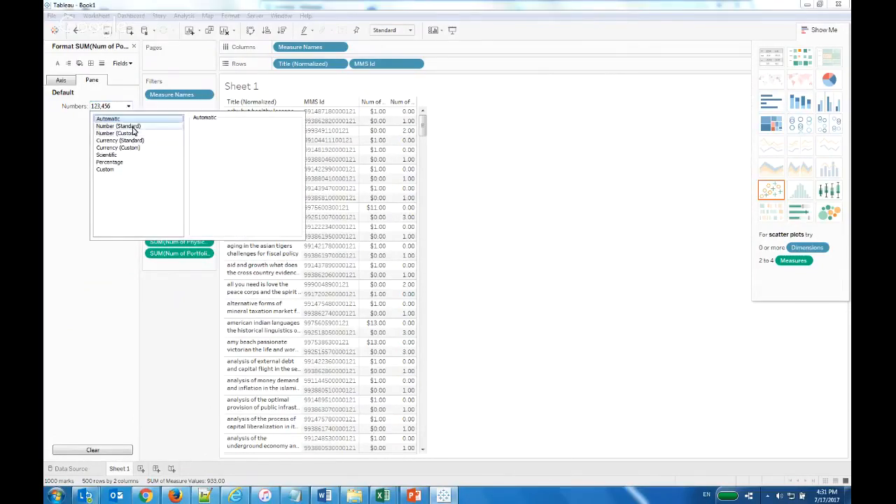
pyautogui.click(134, 127)
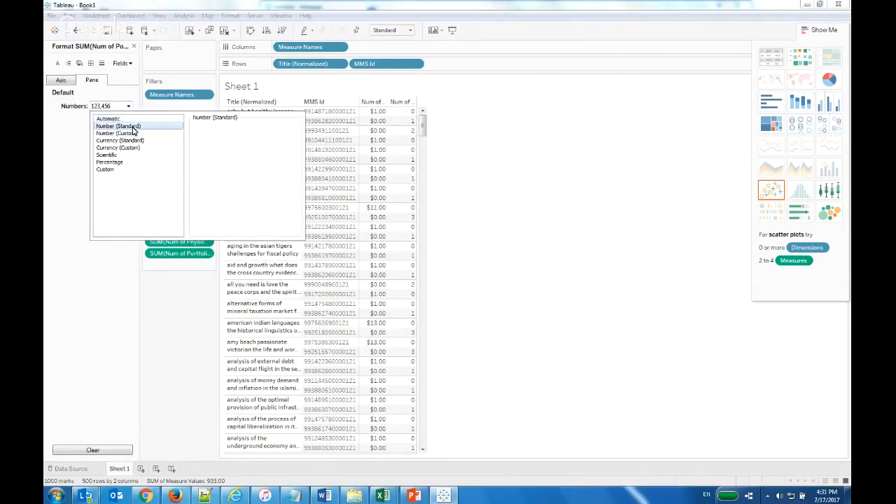
# Step: Format the Num of Physical Items (Active) values as Number (Standard)
pyautogui.click(70, 134)
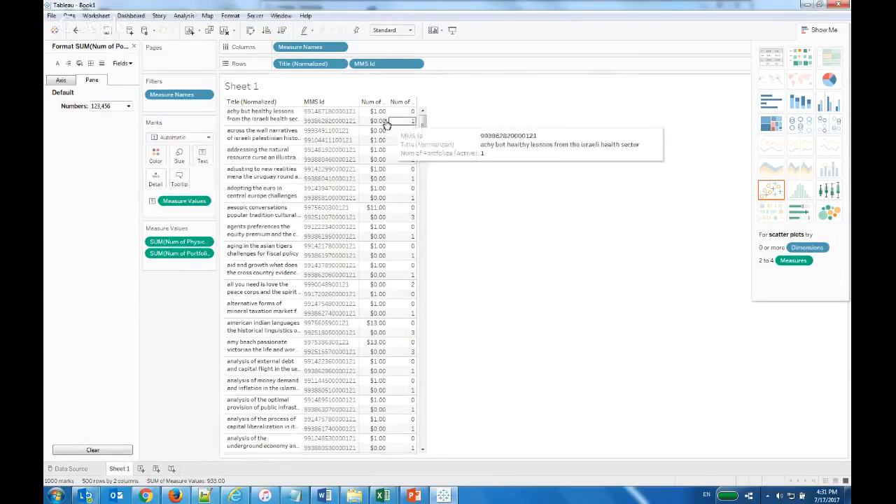
pyautogui.click(202, 201)
pyautogui.click(185, 253)
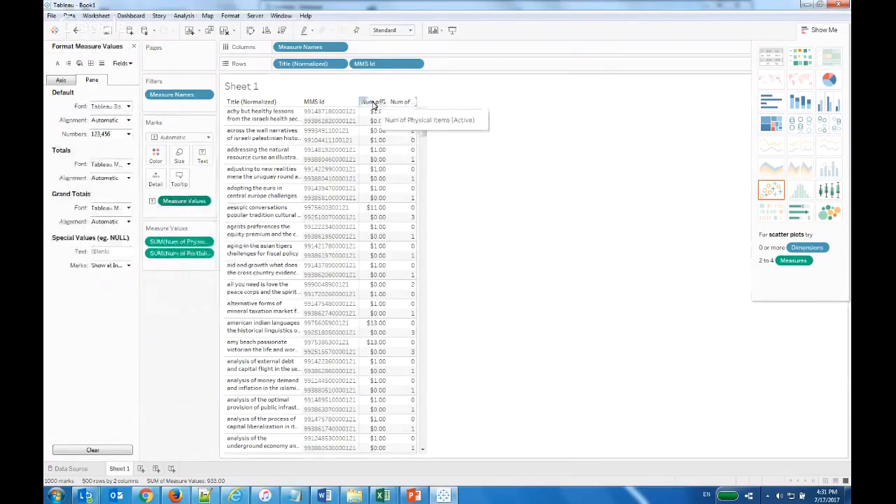
pyautogui.click(206, 242)
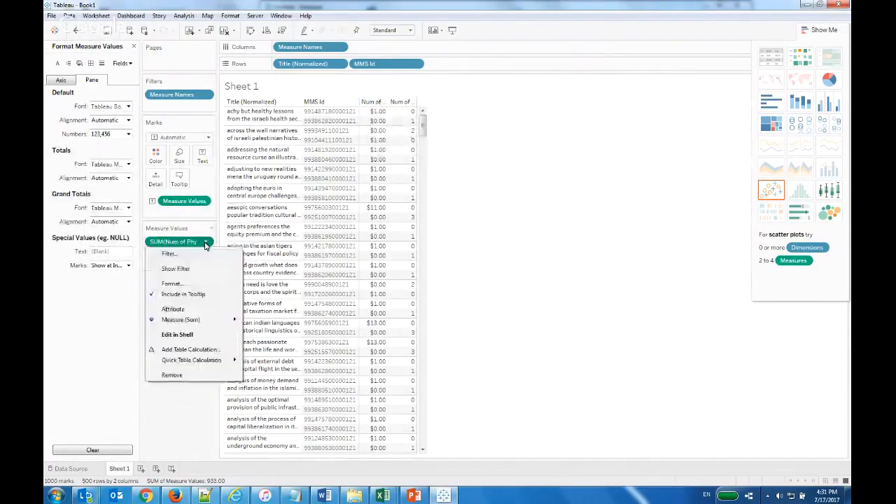
pyautogui.click(171, 284)
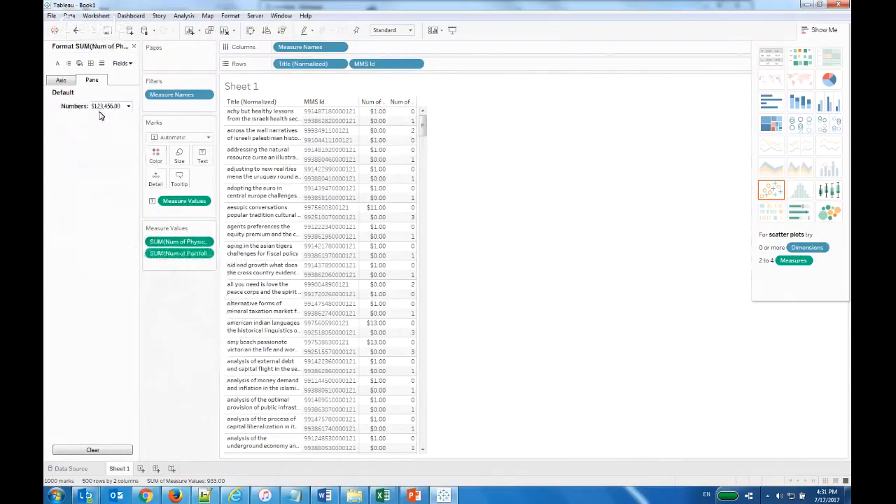
pyautogui.click(128, 106)
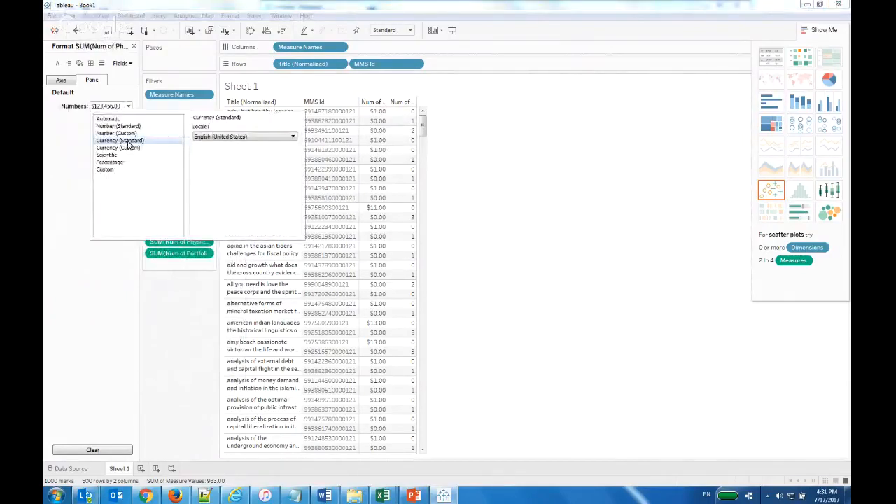
pyautogui.click(127, 127)
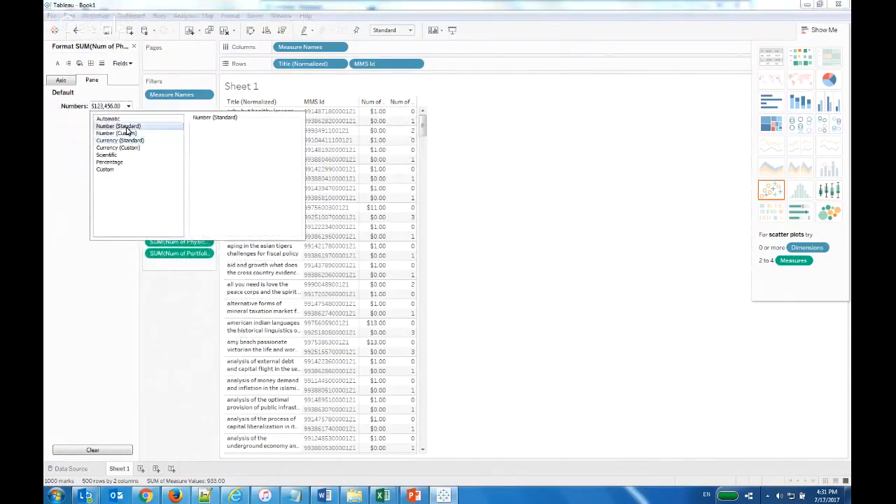
pyautogui.click(61, 136)
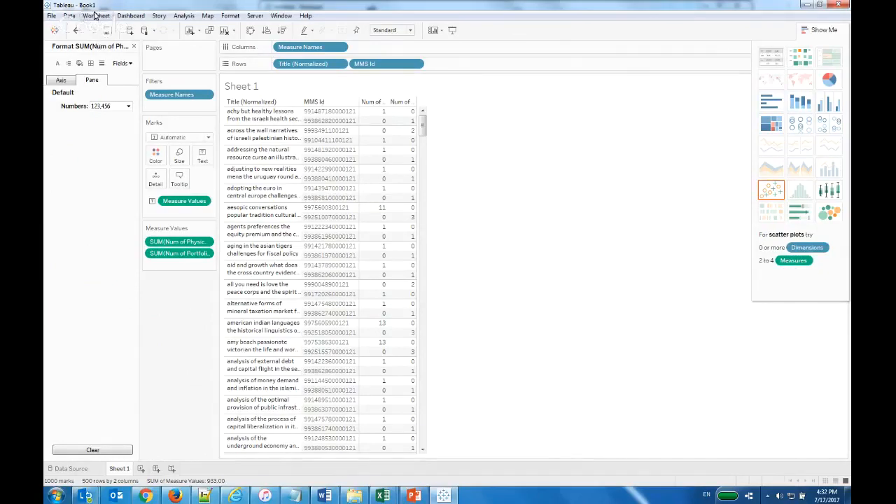
# Step: Apply the Classic workbook theme
pyautogui.click(233, 16)
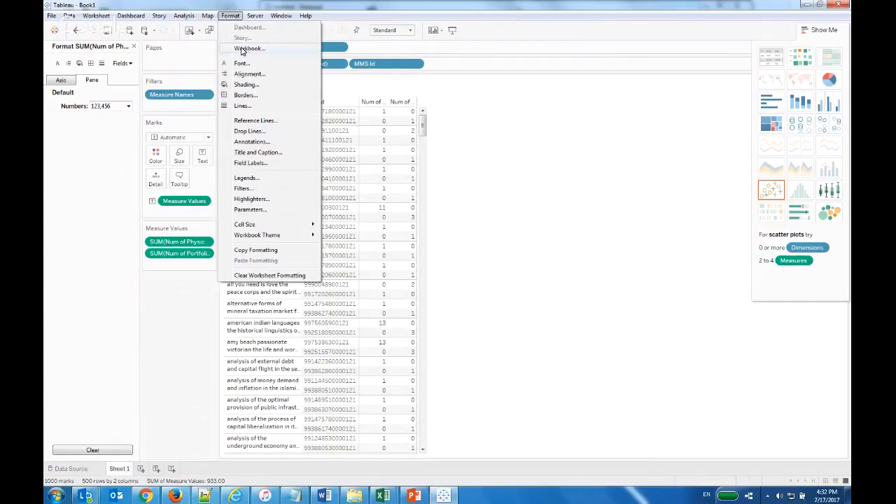
pyautogui.moveTo(266, 235)
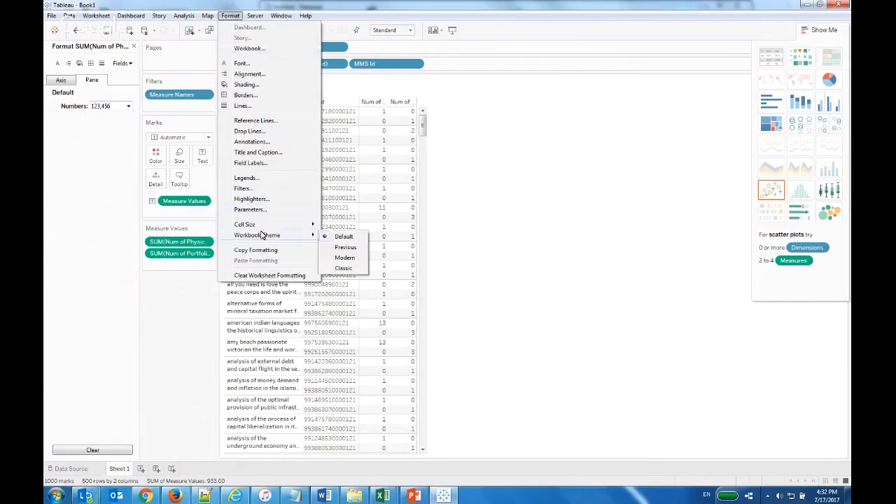
pyautogui.click(342, 270)
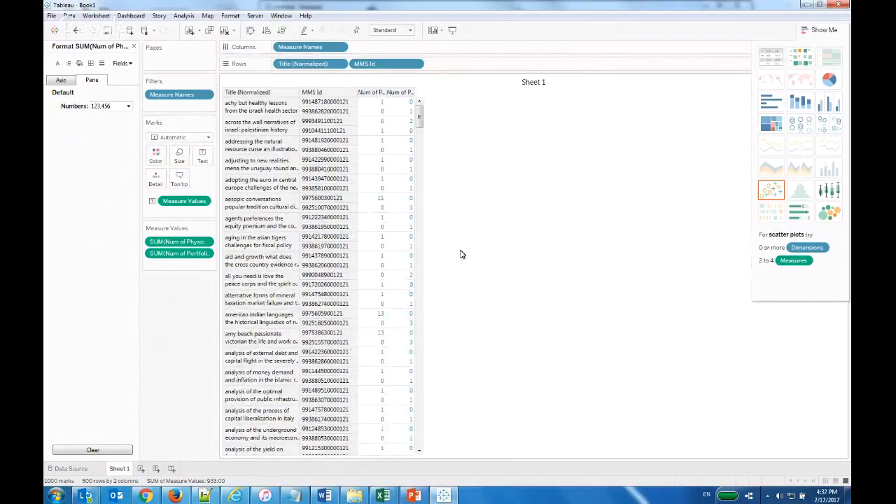
pyautogui.click(452, 33)
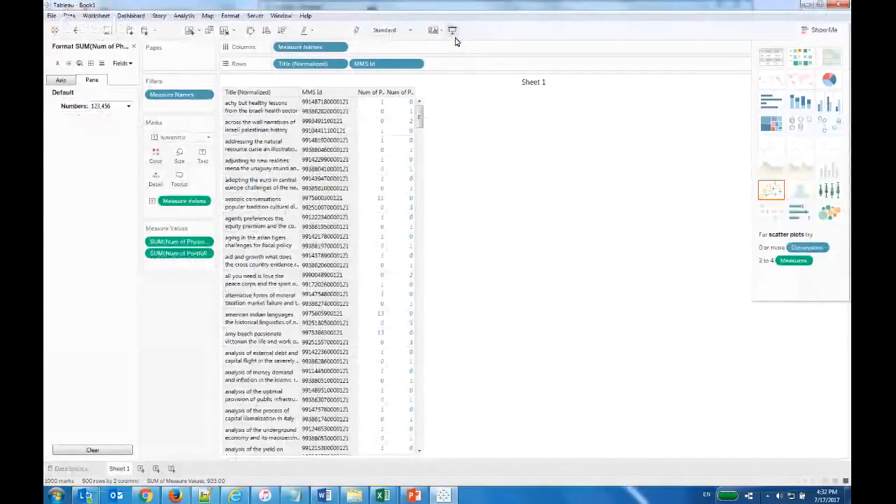
# Step: Switch to Firefox and look over the Google Hangouts session, the Analytics presentations page, the developer Applications page and the Alma home page
pyautogui.click(147, 496)
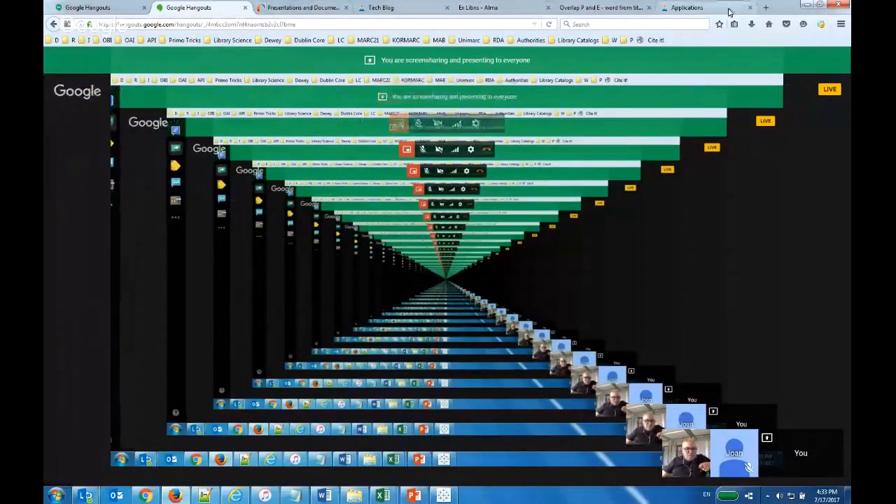
pyautogui.click(283, 7)
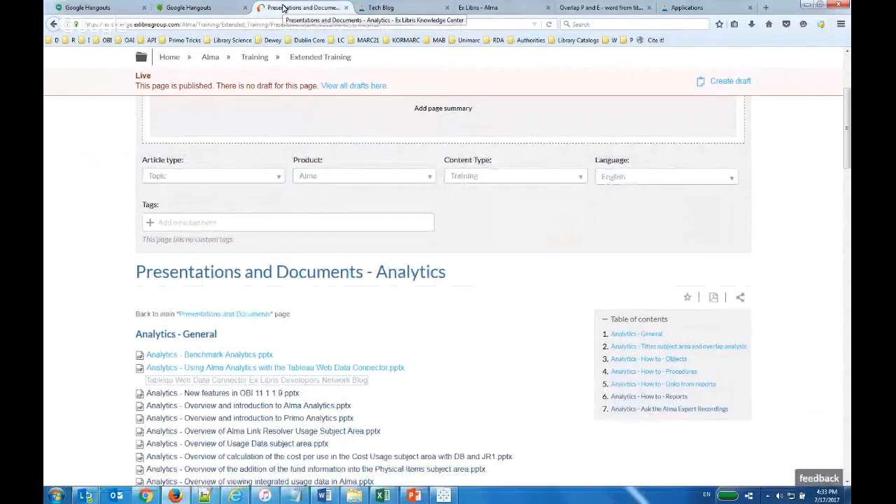
pyautogui.click(687, 9)
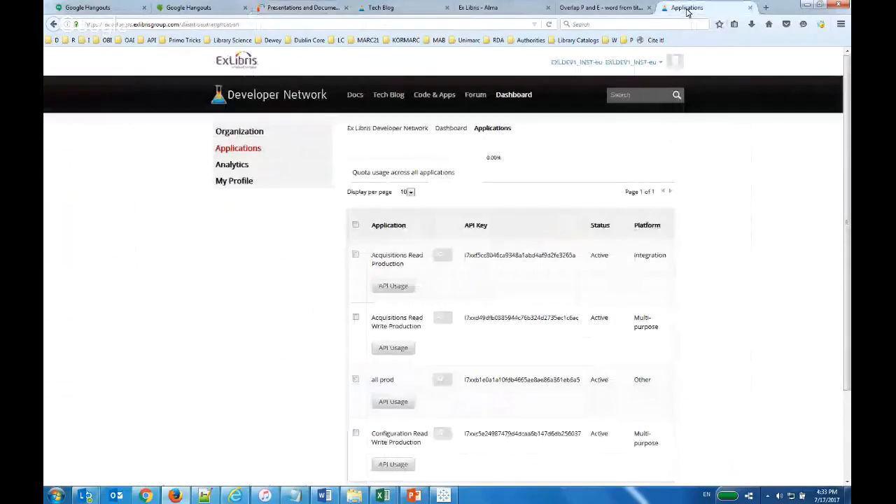
pyautogui.click(576, 11)
pyautogui.click(499, 12)
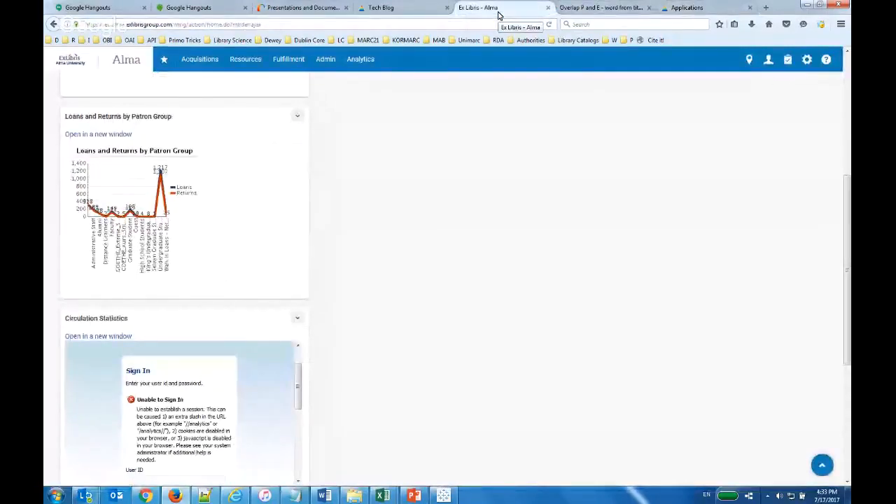
pyautogui.click(203, 9)
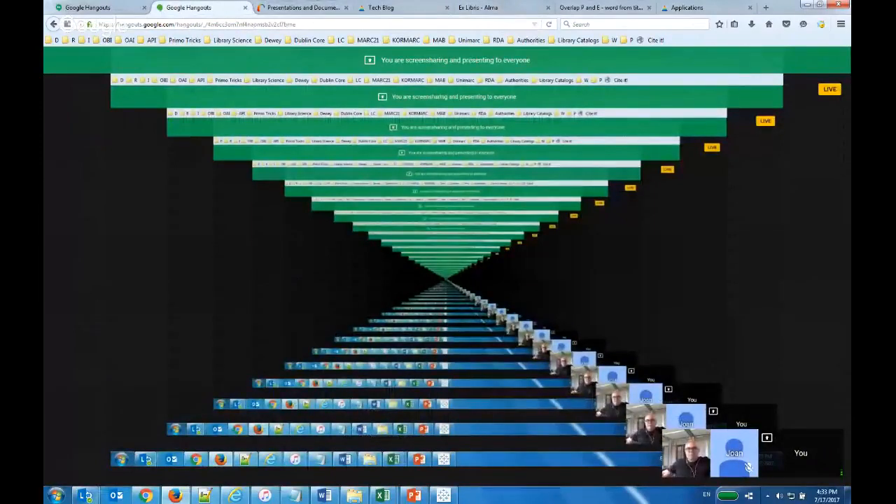
pyautogui.click(298, 8)
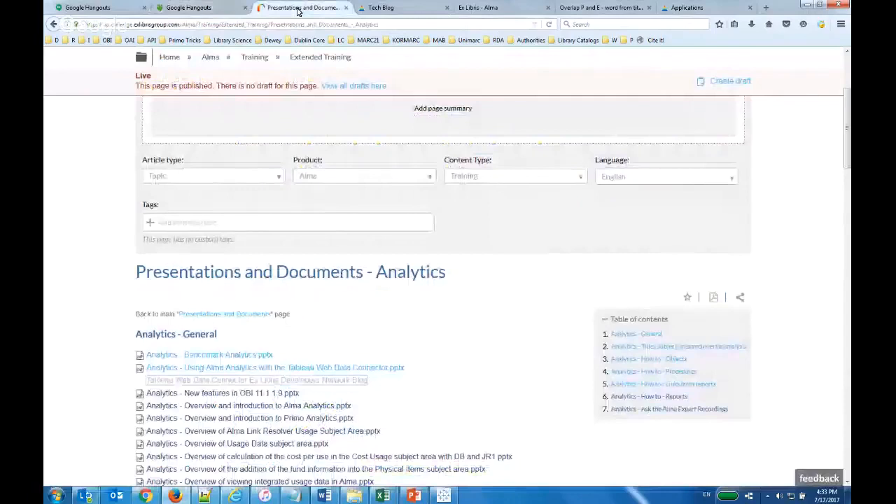
pyautogui.click(189, 8)
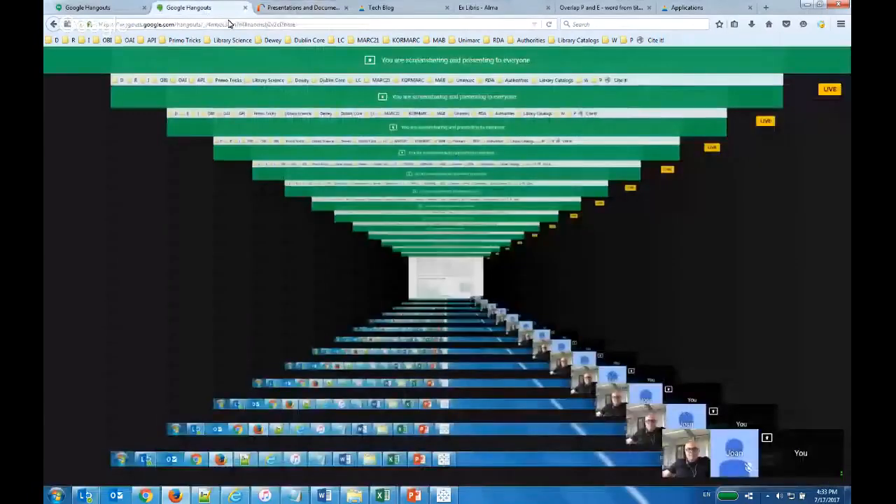
pyautogui.click(292, 8)
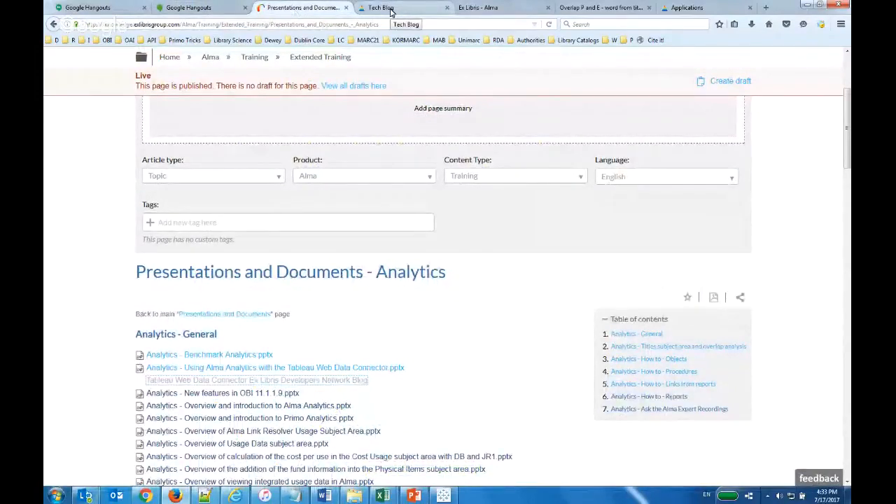
# Step: Switch to Notepad and write "did ypou jiust say that the max number of rows id the maximum that can be used." below the existing lines
pyautogui.click(295, 496)
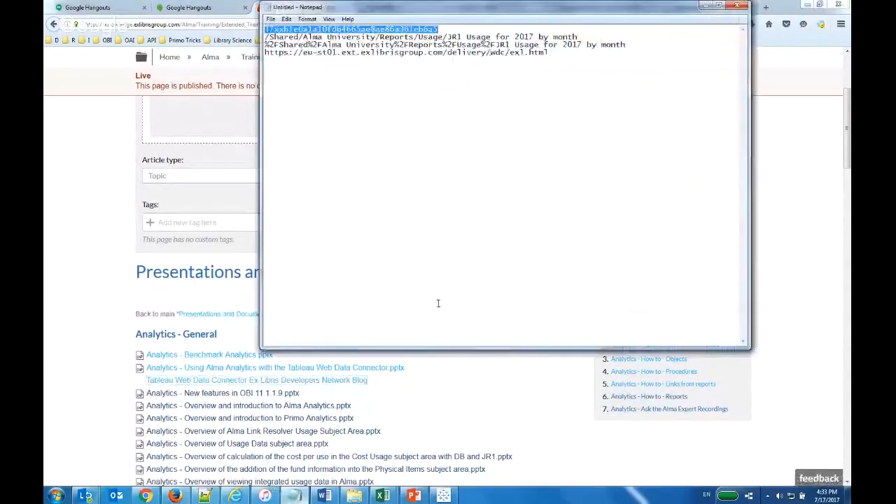
pyautogui.click(438, 303)
pyautogui.write('did ypou jiust')
pyautogui.write(' say that the ma')
pyautogui.write('x numb')
pyautogui.write('of reports')
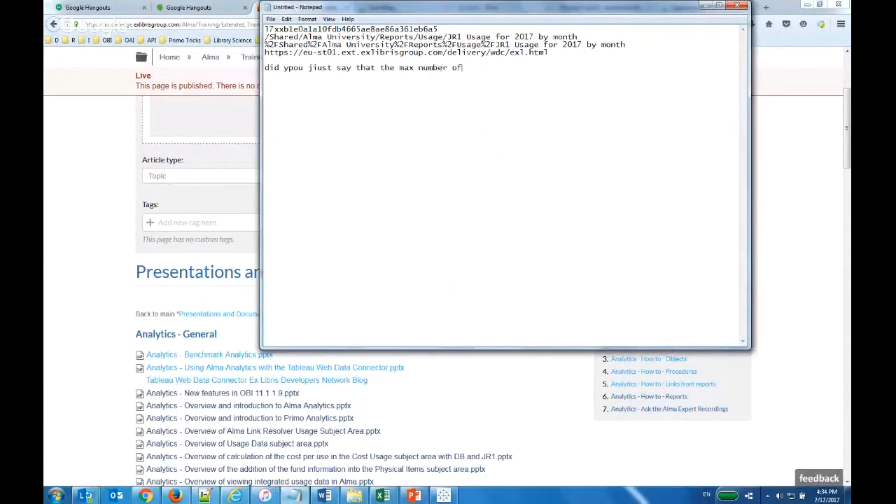
pyautogui.press('BackSpace')
pyautogui.press('BackSpace')
pyautogui.press('BackSpace')
pyautogui.press('BackSpace')
pyautogui.press('BackSpace')
pyautogui.press('BackSpace')
pyautogui.press('BackSpace')
pyautogui.write('ows ')
pyautogui.write('a')
pyautogui.press('BackSpace')
pyautogui.write('id the maximum that can be used.')
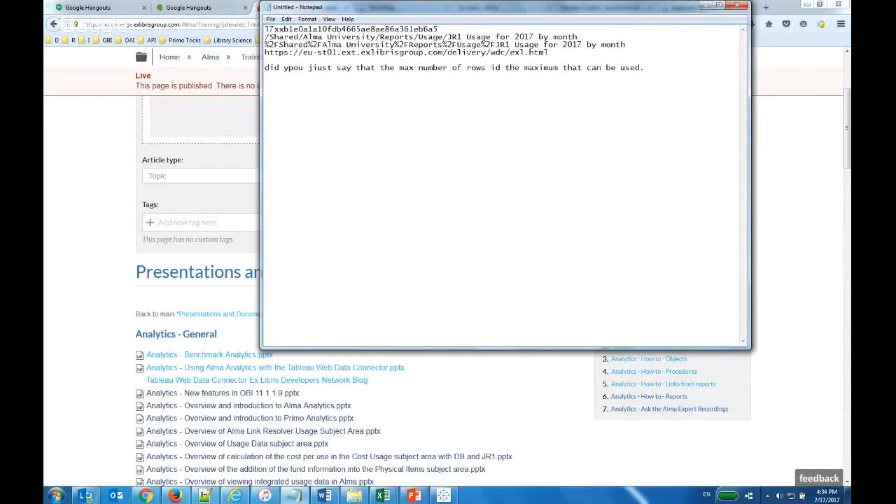
# Step: Correct the misspelled opening words of the question to "did you just"
pyautogui.click(294, 59)
pyautogui.press('BackSpace')
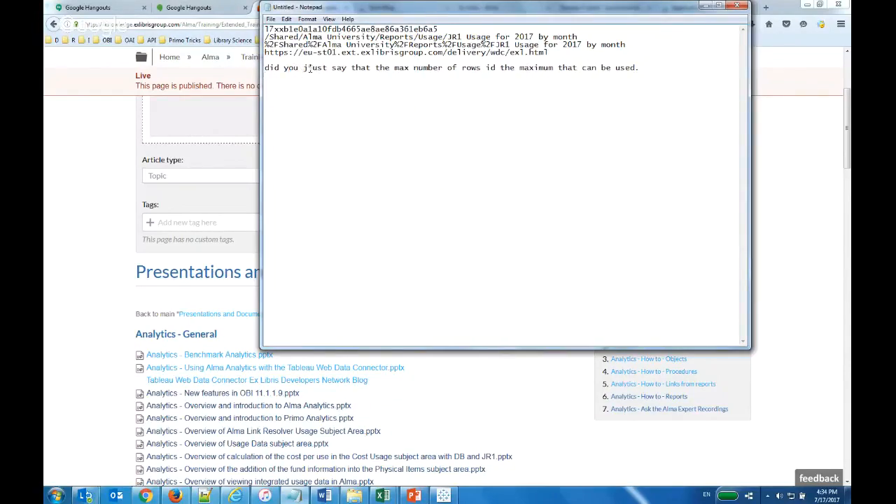
pyautogui.press('BackSpace')
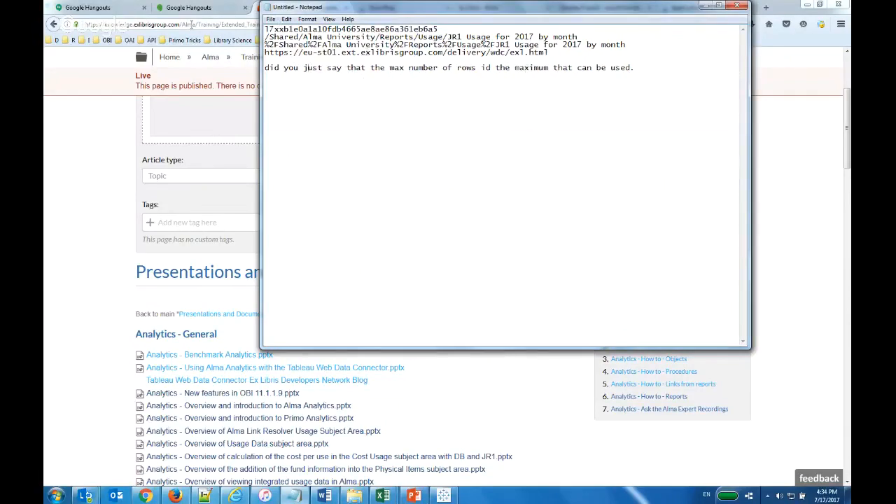
# Step: Check the Alma home page and the Overlap P and E report in Firefox, and return to Tableau
pyautogui.click(105, 116)
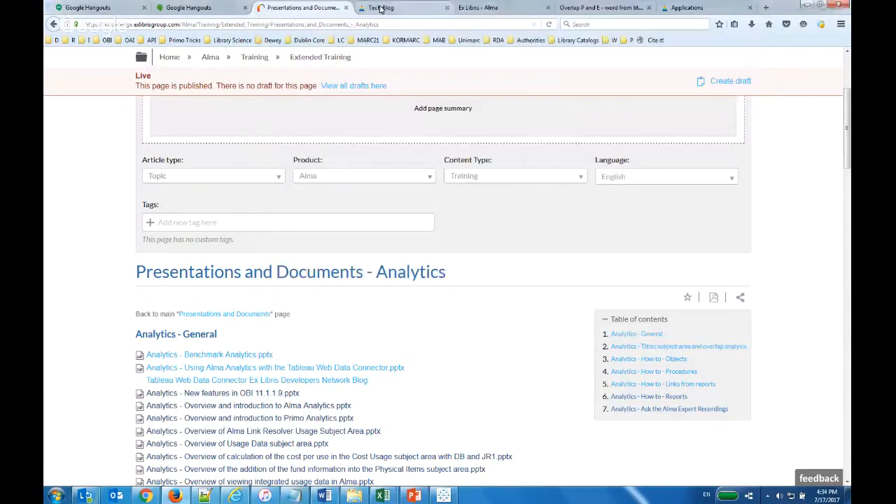
pyautogui.click(482, 8)
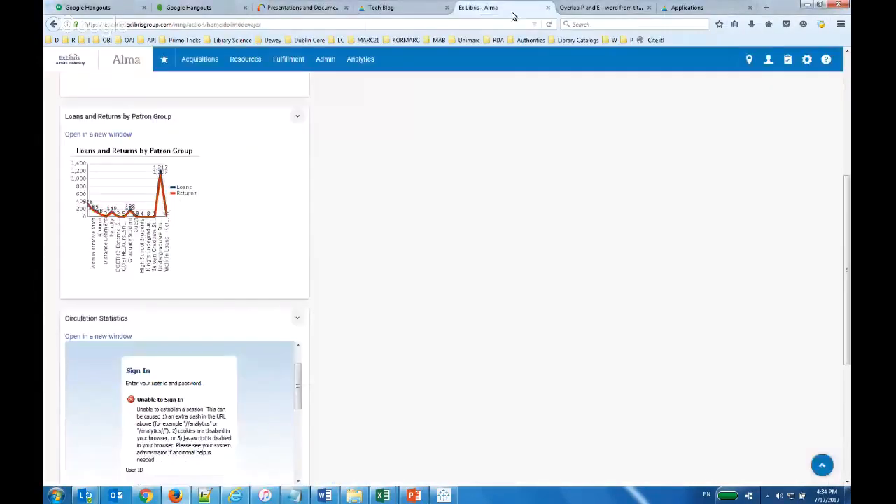
pyautogui.click(579, 12)
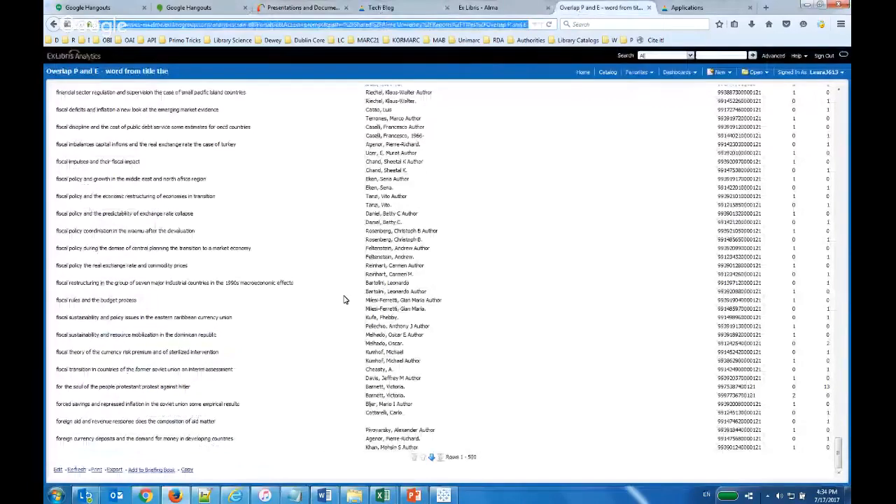
pyautogui.hotkey('alt', 'Tab')
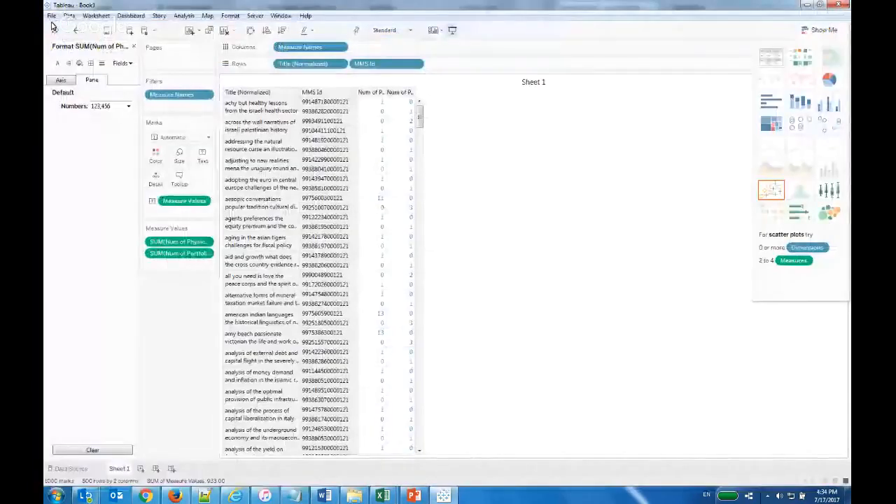
# Step: Close the current Tableau workbook and start Tableau 10.1 again
pyautogui.click(843, 5)
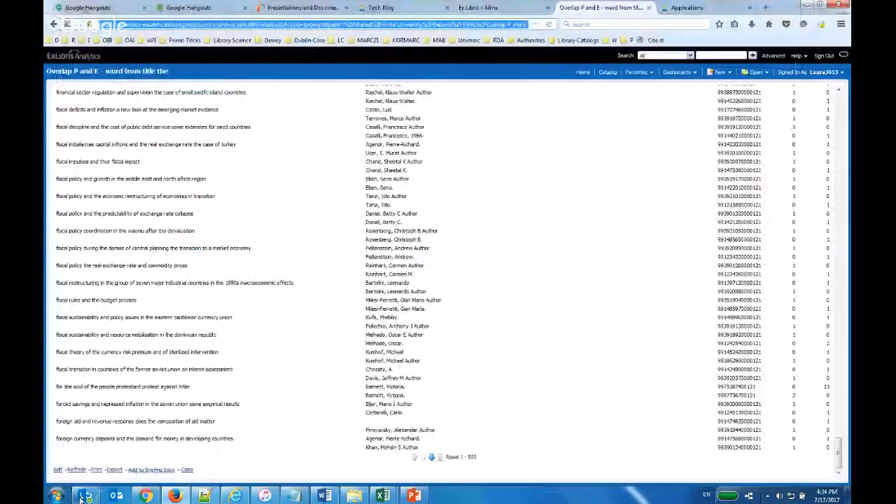
pyautogui.press('super')
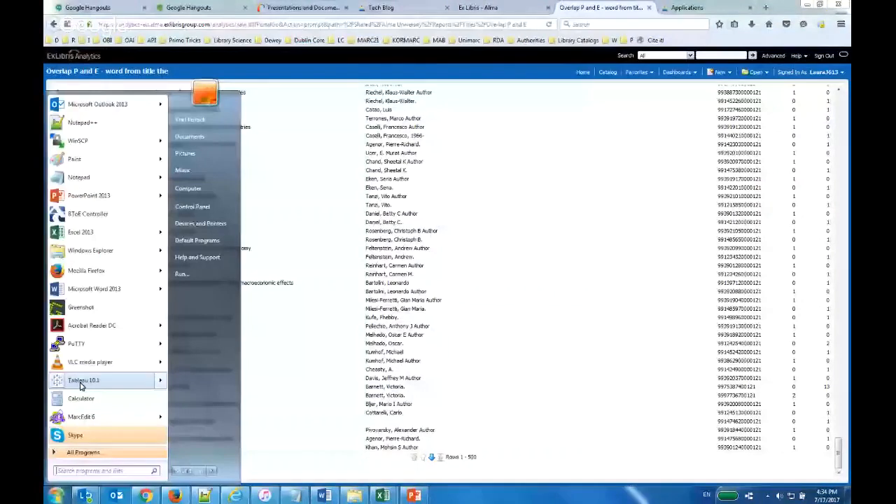
pyautogui.click(452, 373)
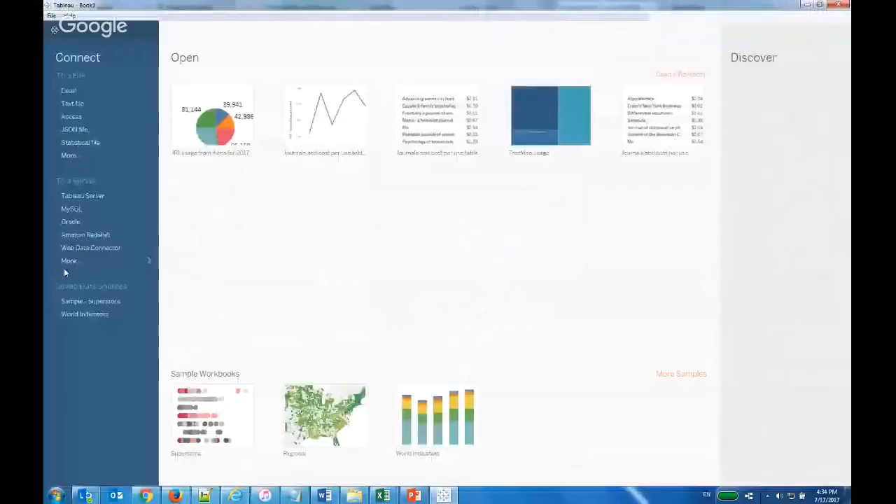
# Step: Open the recent Ex Libris Analytics Web Data Connector and examine the available Max number of rows options up to the largest
pyautogui.click(83, 248)
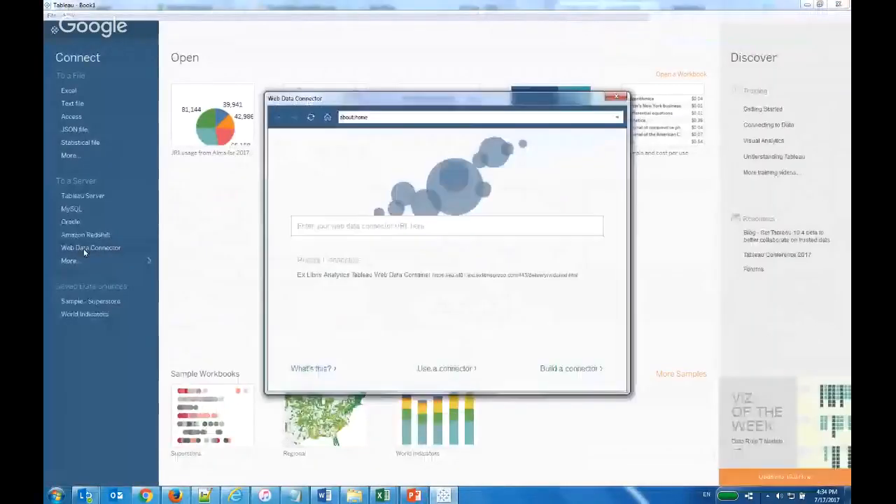
pyautogui.click(475, 281)
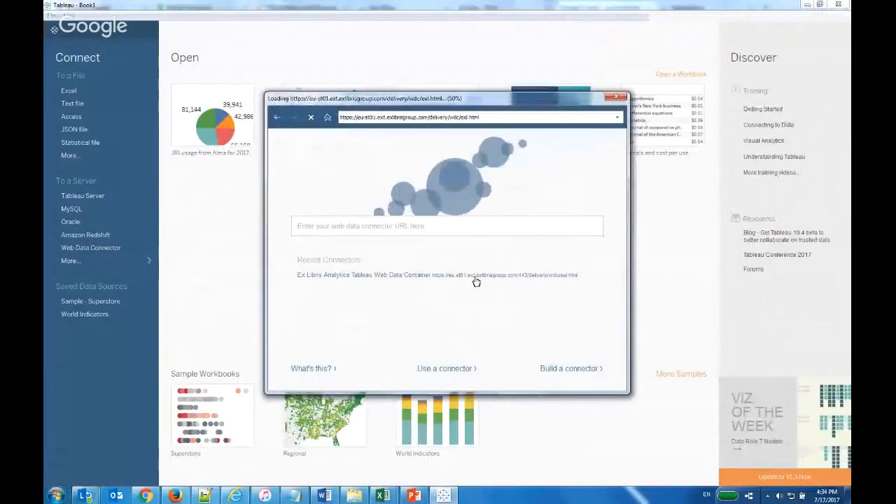
pyautogui.click(476, 281)
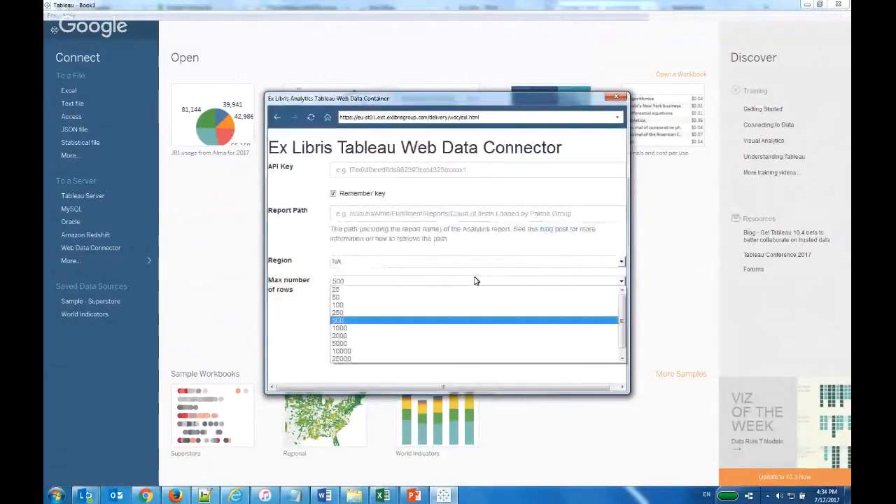
pyautogui.scroll(-1, 584, 337)
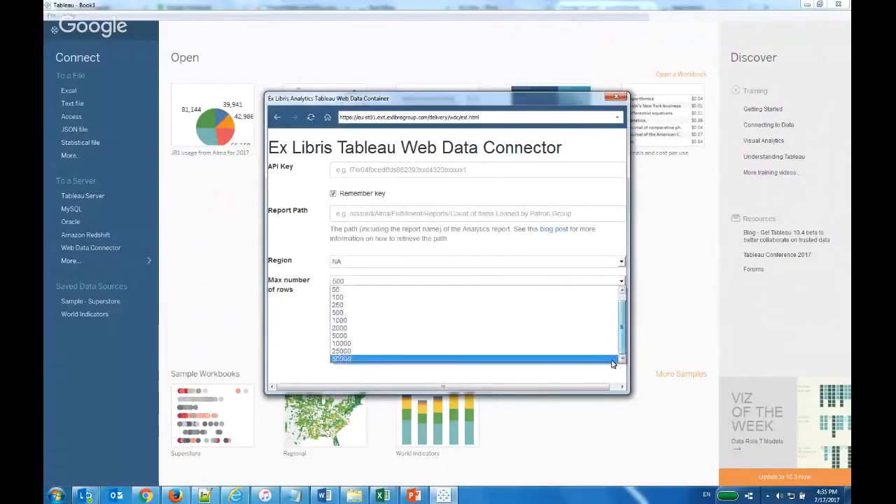
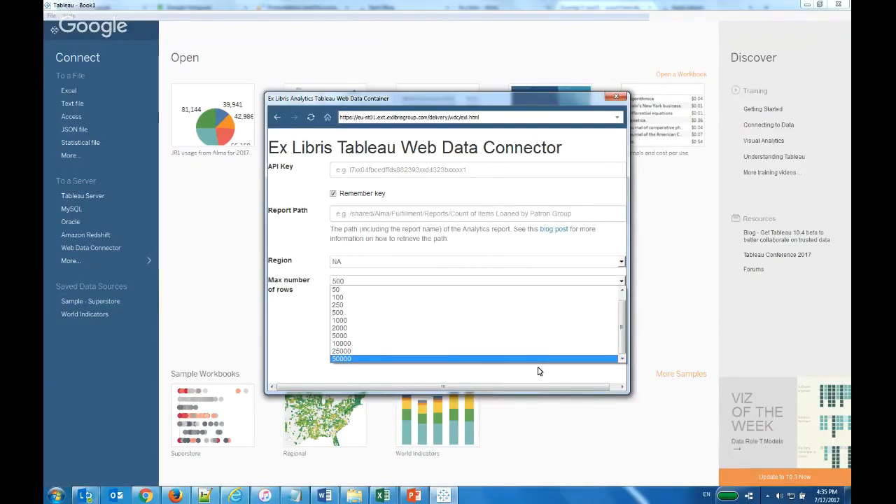
# Step: Add two answer lines below the question in Notepad: the WDC max rows is currently 5000, and a possible increase to 500,000 will be checked
pyautogui.click(294, 495)
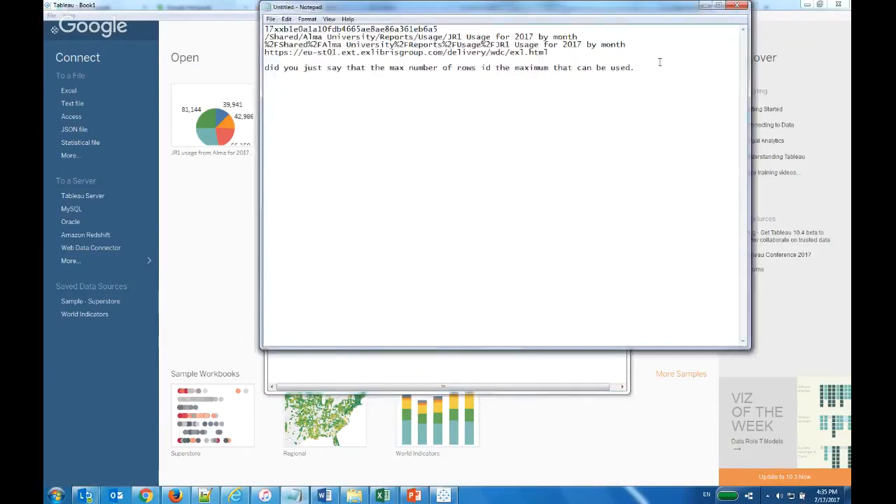
pyautogui.press('Return')
pyautogui.press('Return')
pyautogui.write('currently in the pull doewn box of the wdc the max rowds on 5000')
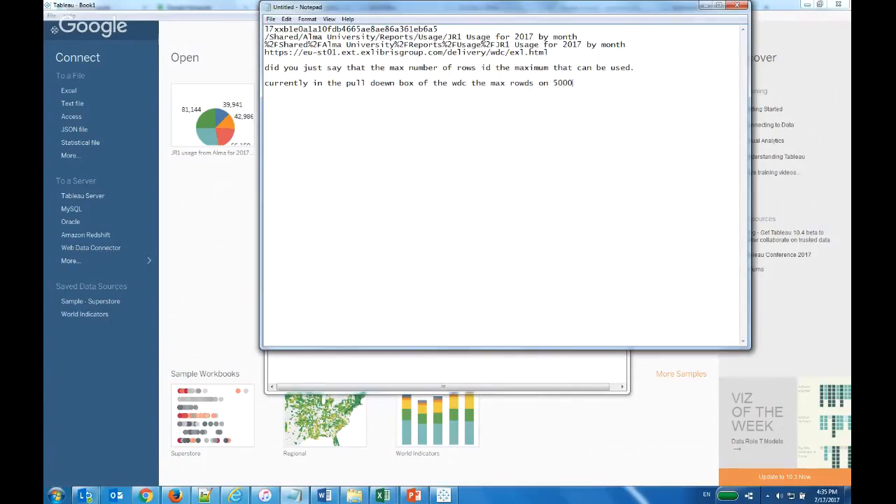
pyautogui.press('Return')
pyautogui.write('we will see if this can be increased to 500,000')
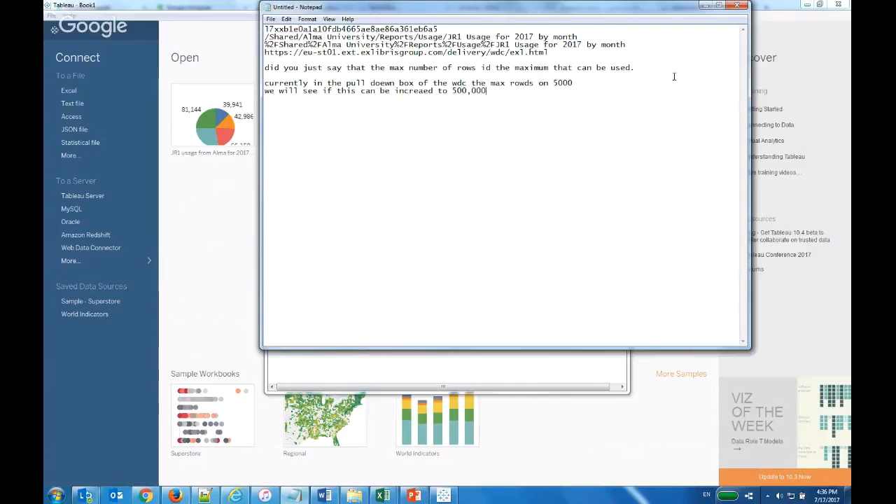
# Step: Correct the answer lines in Notepad to read "5,000", "rows", "down" and "increased"
pyautogui.click(562, 82)
pyautogui.write(',')
pyautogui.click(530, 83)
pyautogui.press('BackSpace')
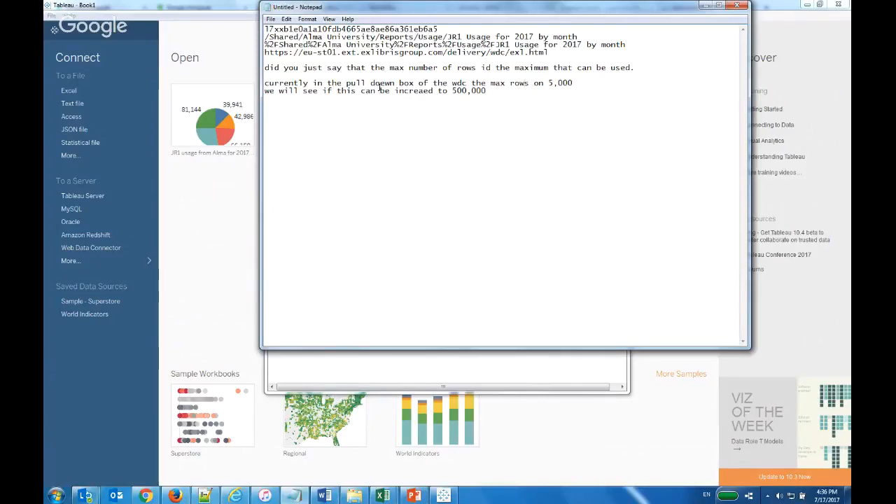
pyautogui.press('BackSpace')
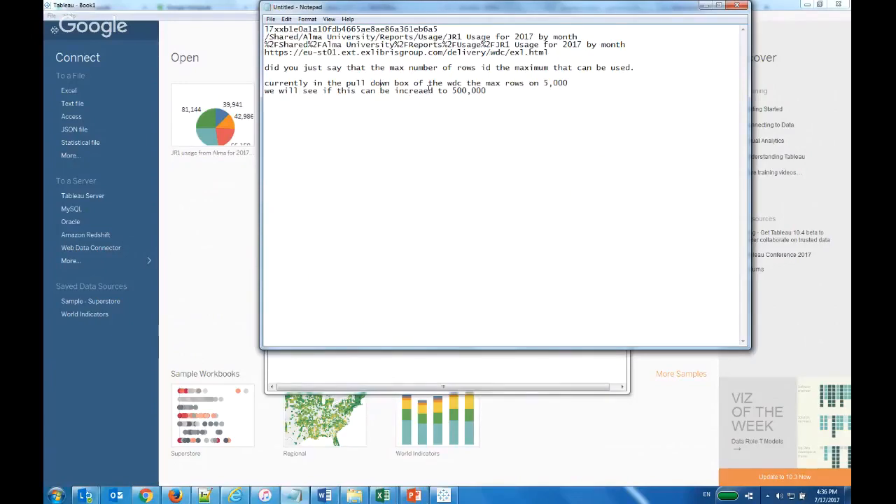
pyautogui.write('s')
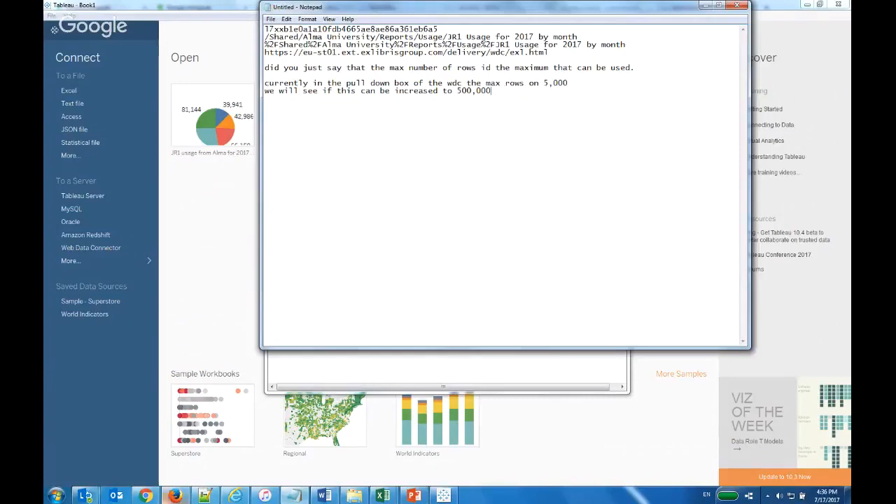
# Step: In Firefox, open the Analytics report "Journals - top 10 Journal titles in the previous calendar year" from Alma University's Reports/Usage catalog folder
pyautogui.click(177, 495)
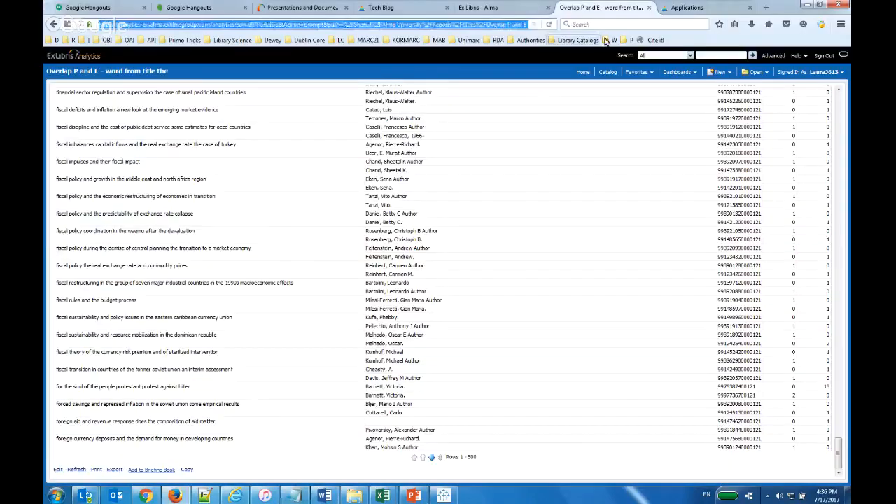
pyautogui.click(607, 72)
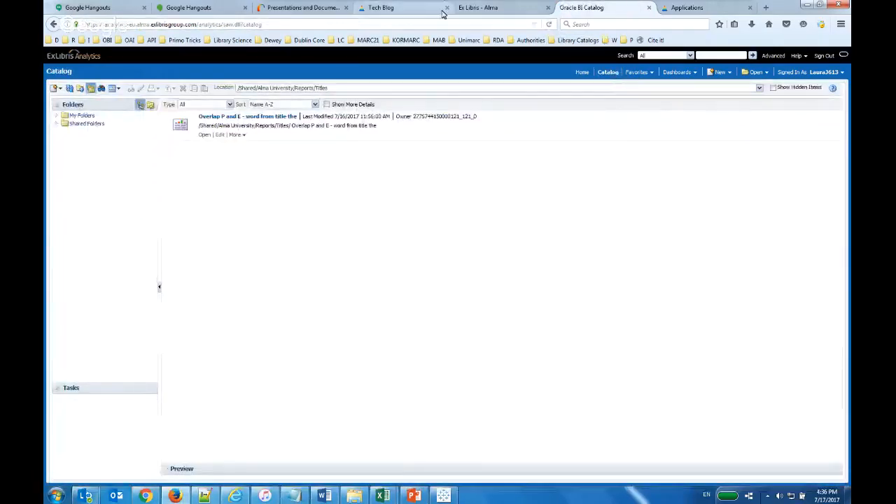
pyautogui.click(57, 124)
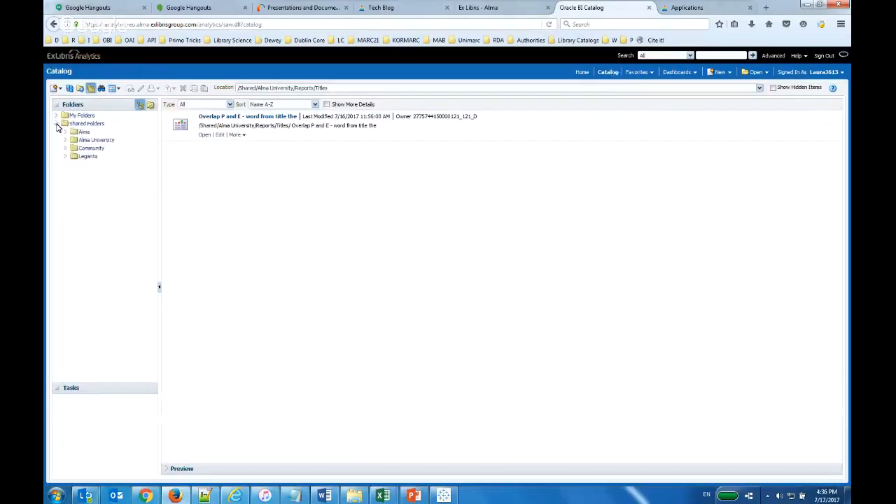
pyautogui.click(89, 142)
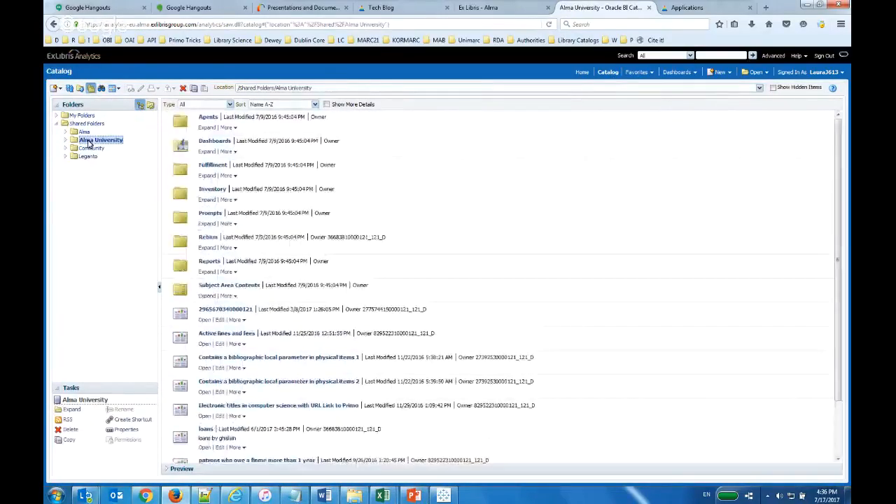
pyautogui.click(208, 272)
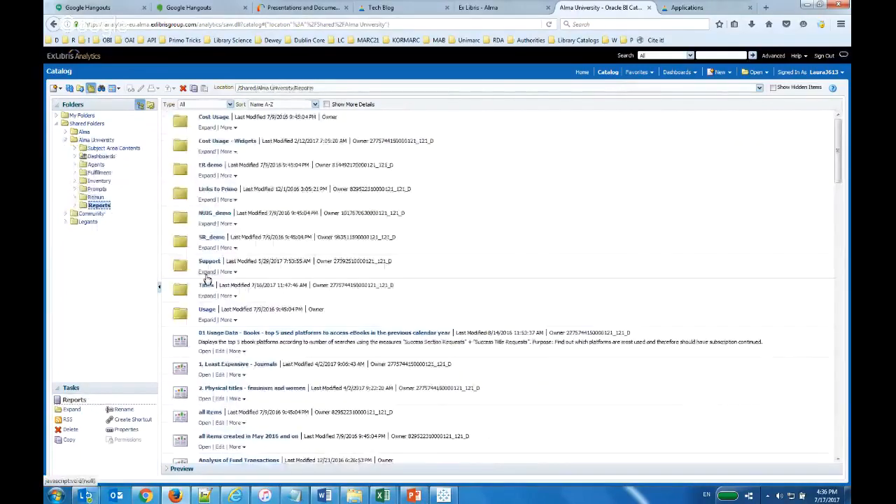
pyautogui.click(206, 321)
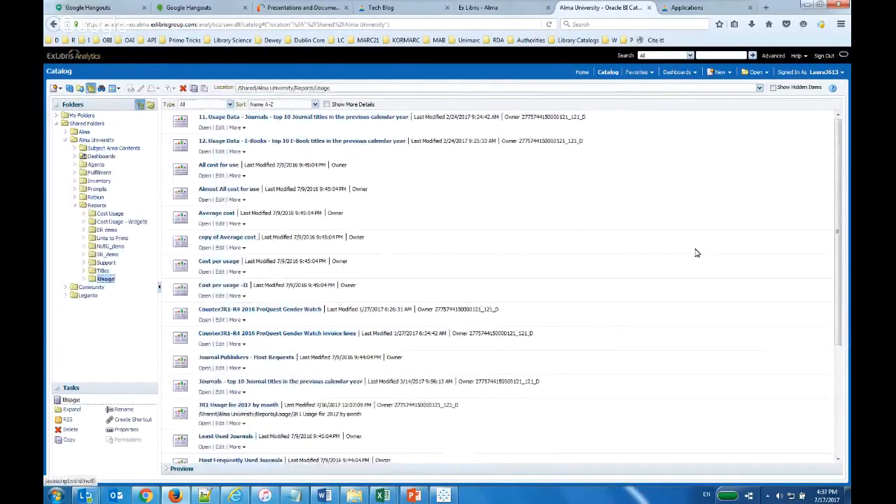
pyautogui.click(204, 393)
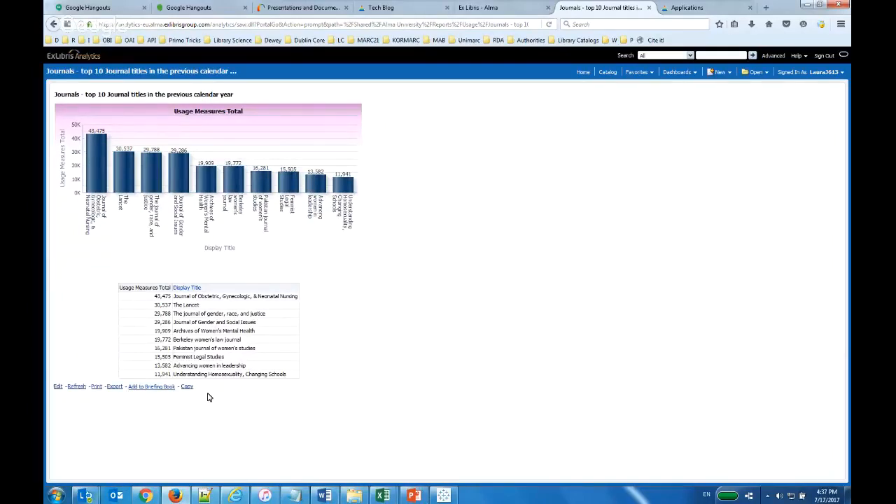
# Step: Copy the top 10 journals report's path from its web address into the connector's Report Path in Tableau
pyautogui.moveTo(340, 26); pyautogui.dragTo(592, 23)
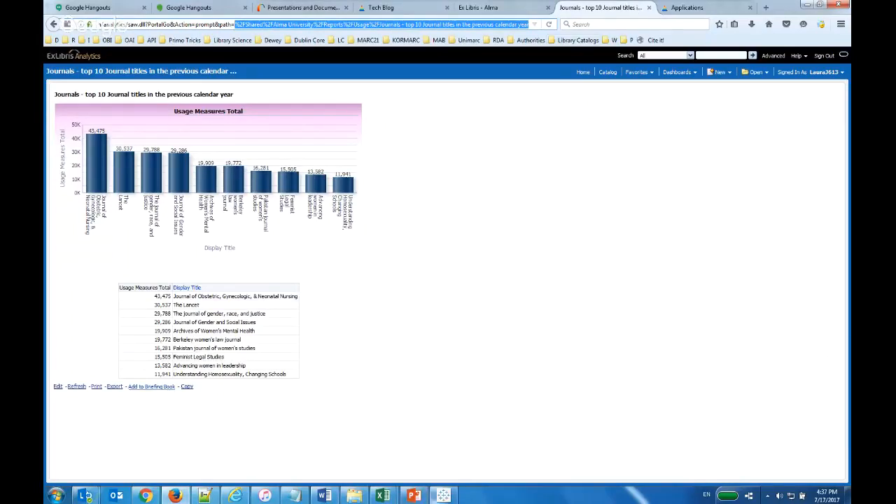
pyautogui.click(444, 496)
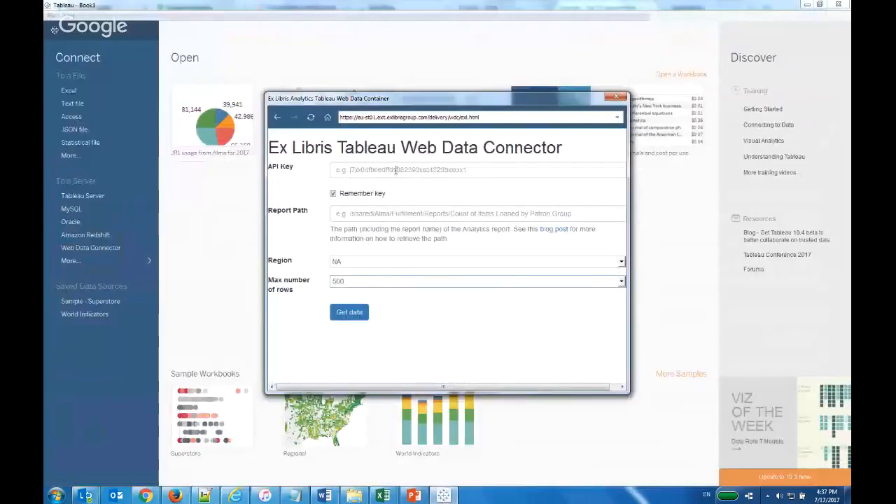
pyautogui.click(419, 213)
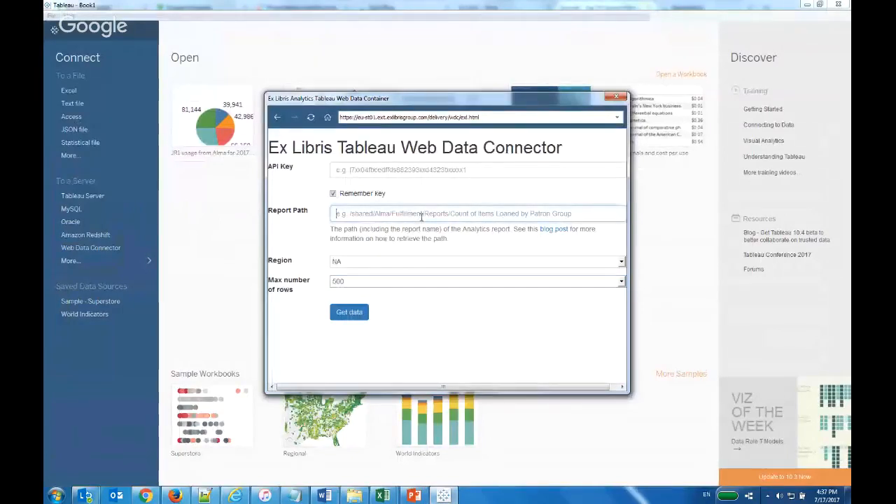
pyautogui.hotkey('ctrl', 'v')
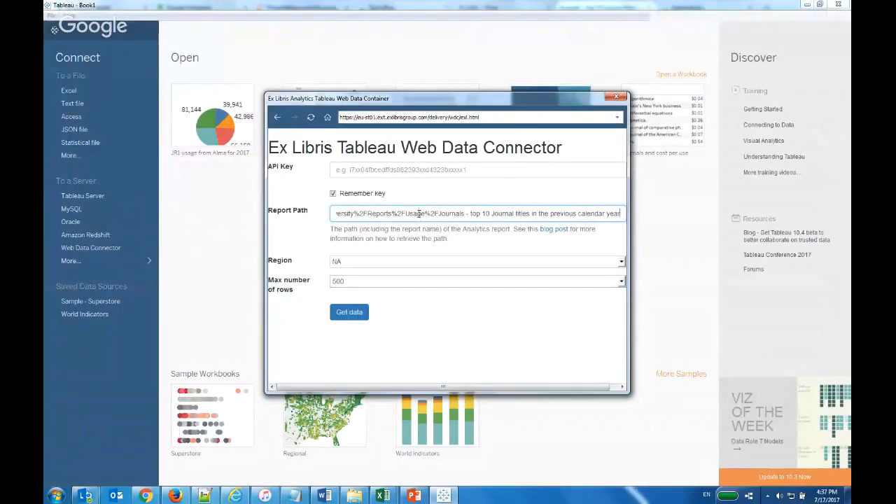
# Step: Fill in the API key from the clipboard history and load the report's data, updating the row preview
pyautogui.click(411, 170)
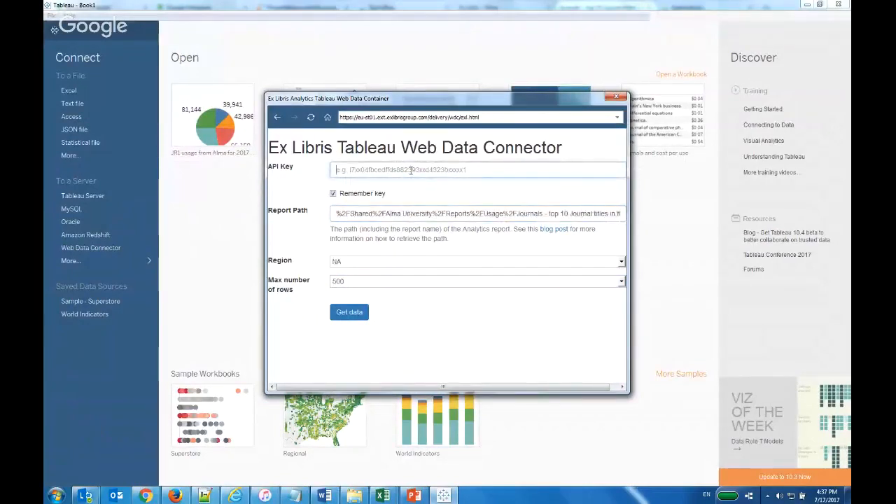
pyautogui.hotkey('ctrl', '`')
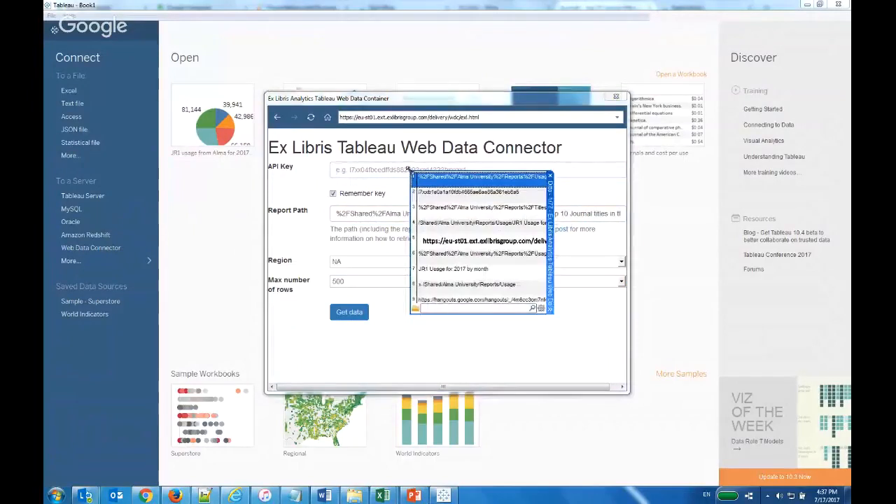
pyautogui.doubleClick(437, 194)
pyautogui.click(358, 313)
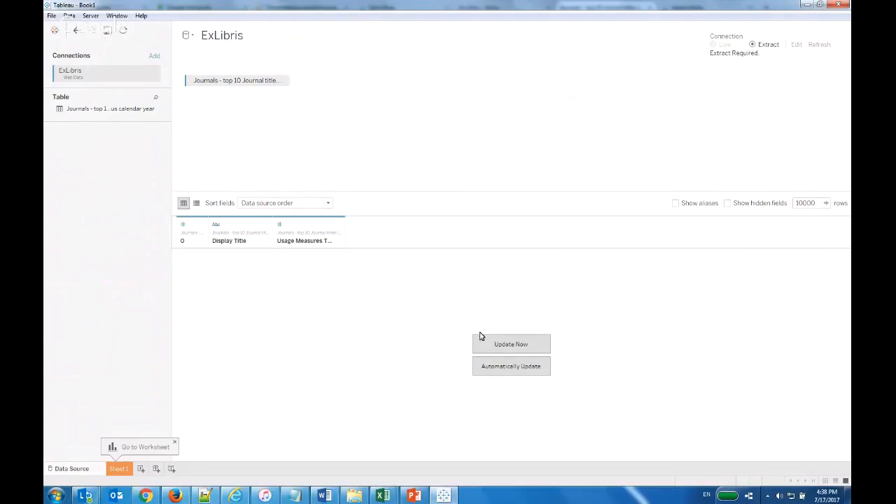
pyautogui.click(508, 348)
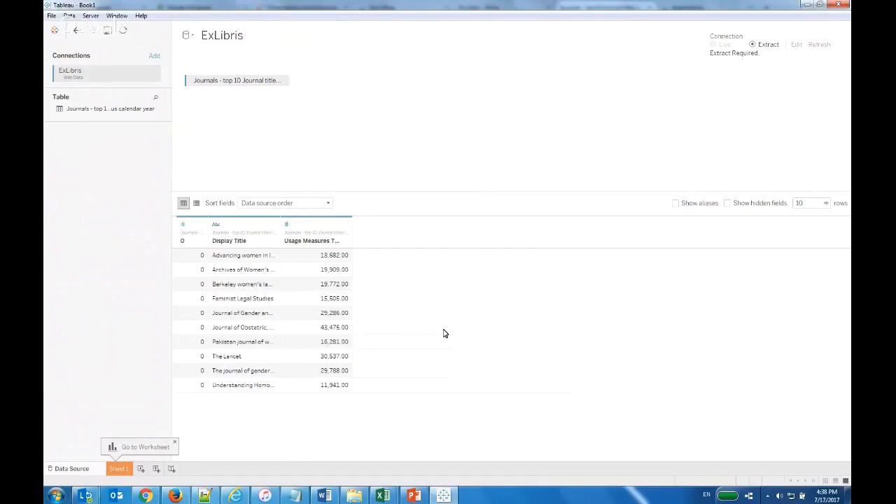
# Step: Create a new worksheet with Usage Measures Total as columns and Display Title as rows
pyautogui.click(142, 470)
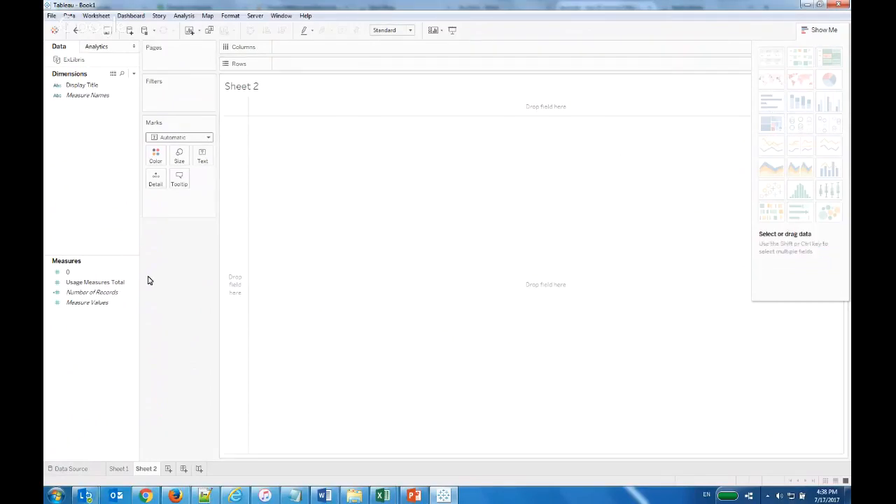
pyautogui.click(101, 303)
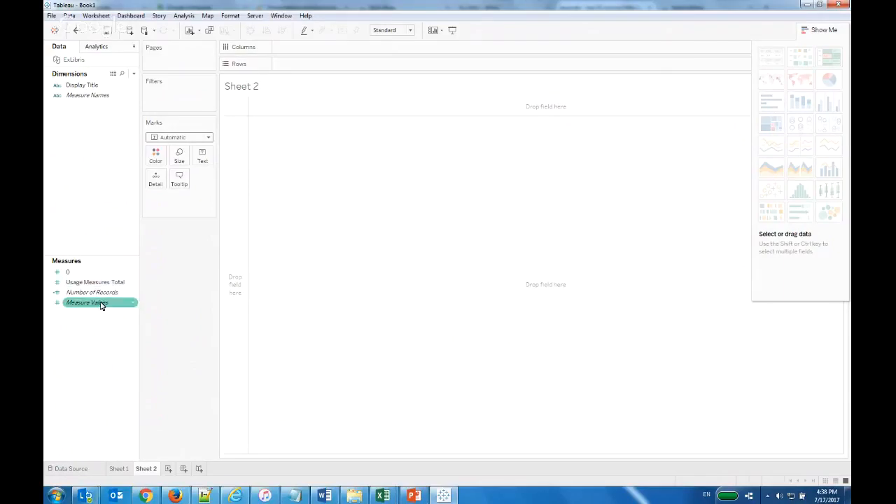
pyautogui.click(107, 282)
pyautogui.moveTo(106, 282); pyautogui.dragTo(335, 47)
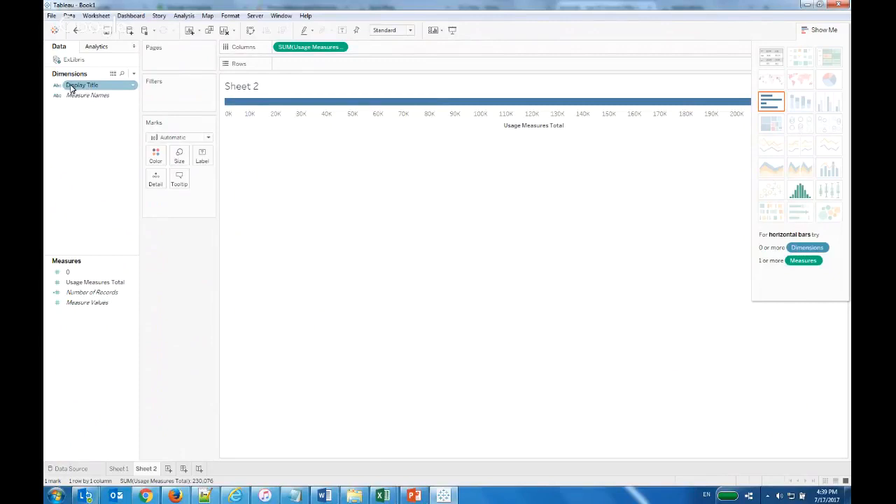
pyautogui.moveTo(72, 87); pyautogui.dragTo(287, 70)
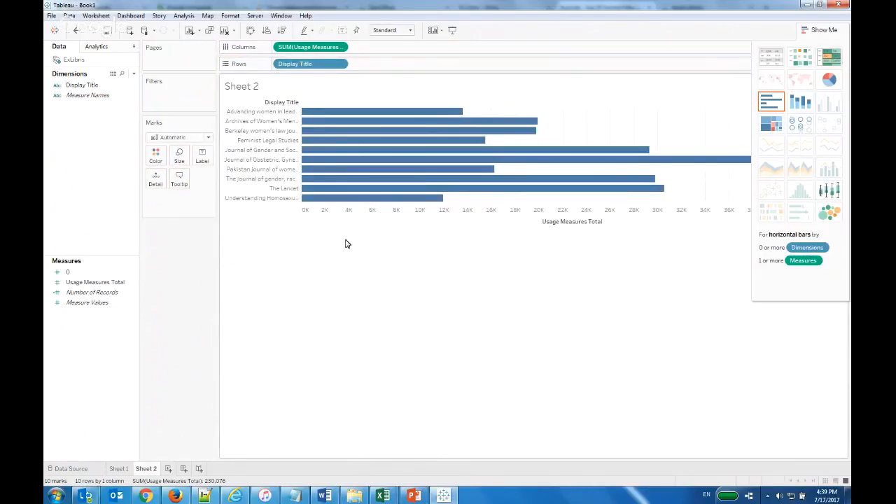
# Step: Sort Display Title ascending by Usage Measures Total, and view the chart briefly with rows and columns swapped
pyautogui.click(266, 31)
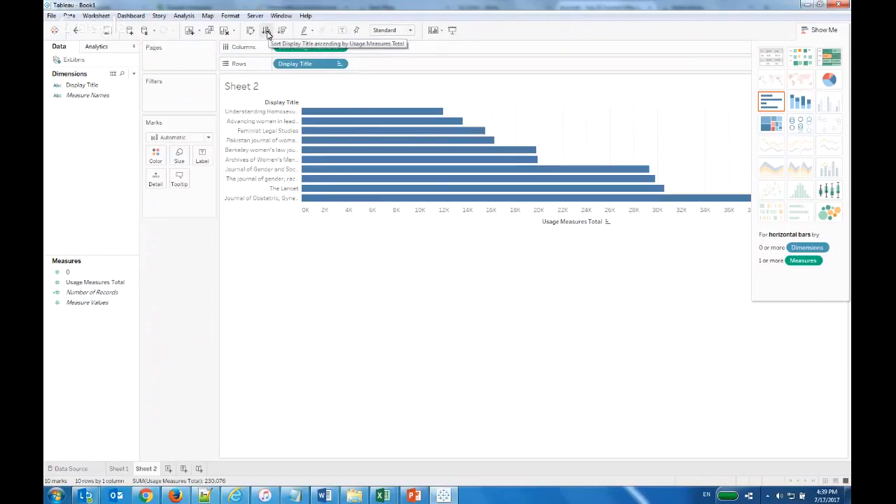
pyautogui.click(250, 31)
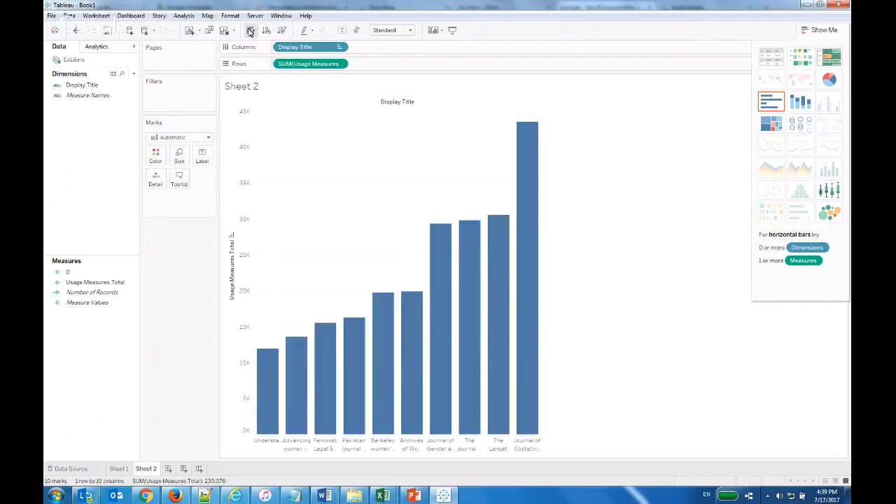
pyautogui.click(250, 31)
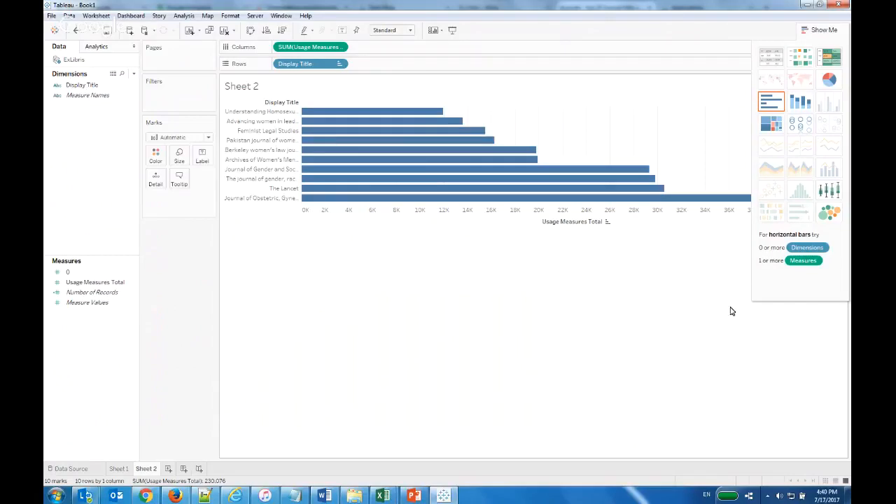
# Step: Try the stacked bars and pie chart types, and show the journal usage as a highlight table
pyautogui.click(799, 102)
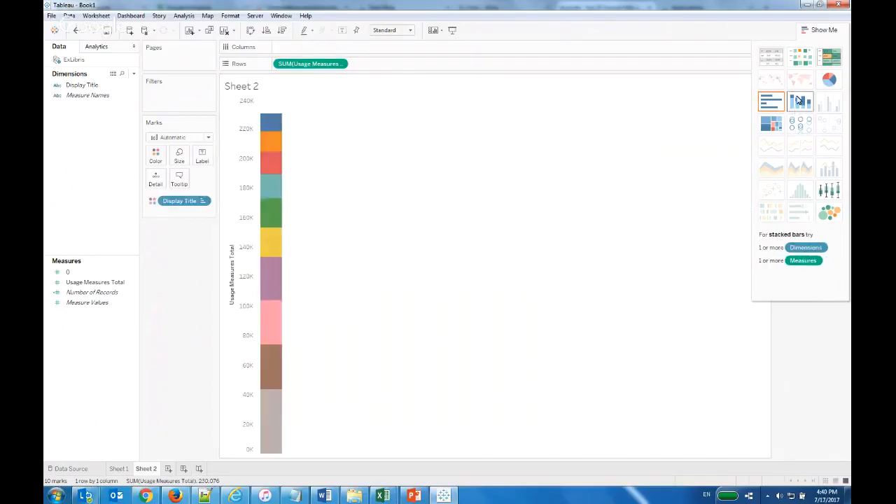
pyautogui.click(829, 81)
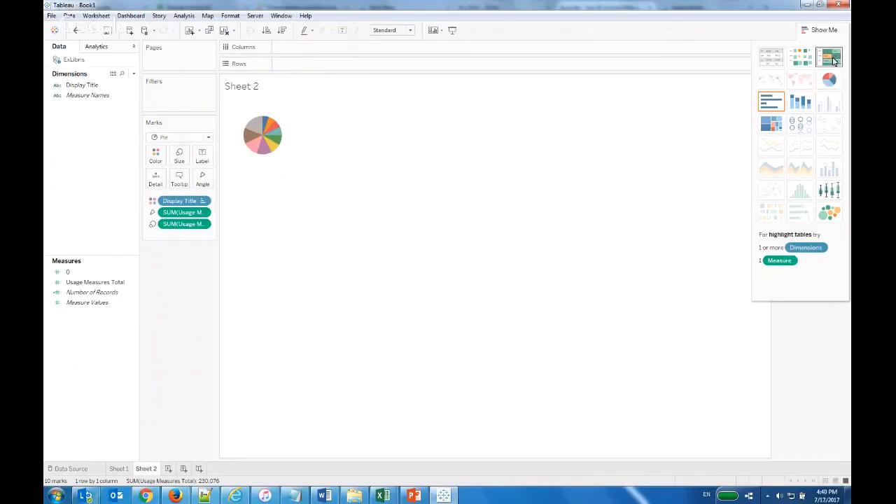
pyautogui.click(831, 59)
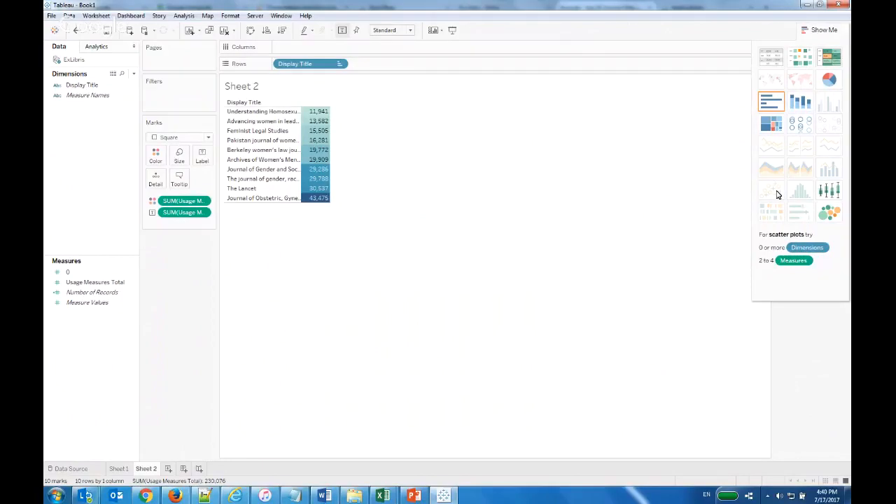
# Step: Switch to the PowerPoint presentation and advance to the slide on choosing "Web Data Connector"
pyautogui.moveTo(418, 499)
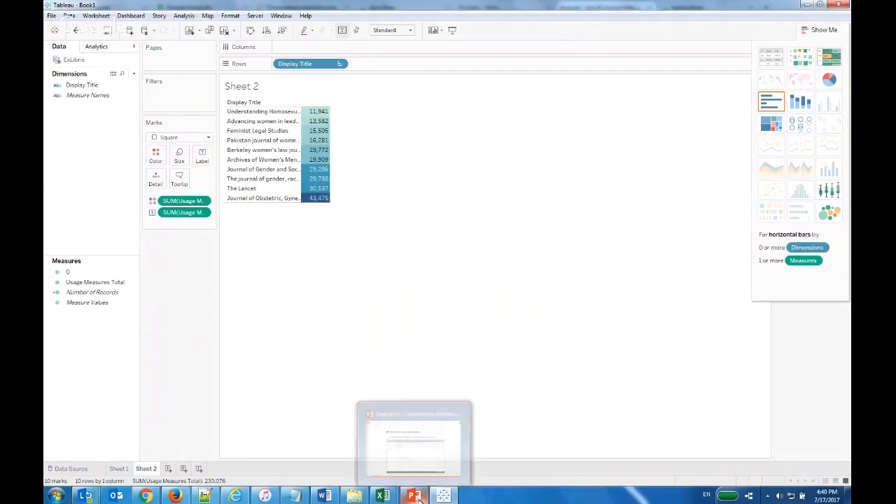
pyautogui.click(414, 495)
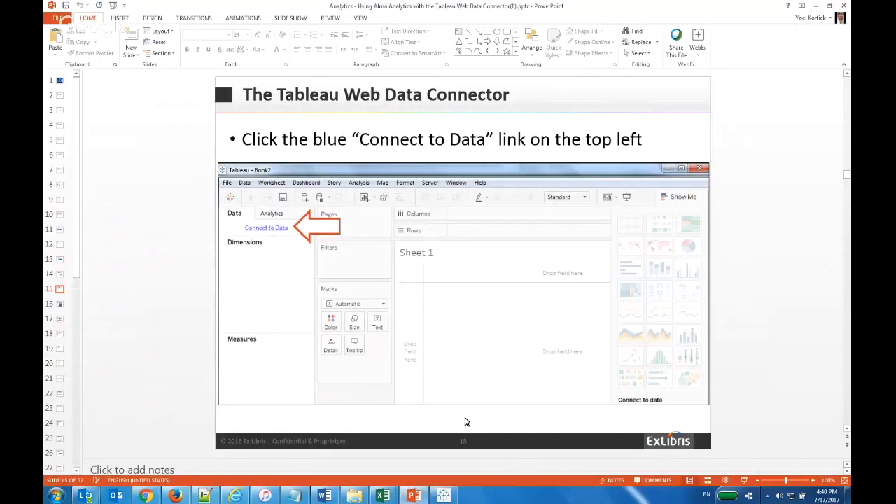
pyautogui.scroll(-1, 466, 422)
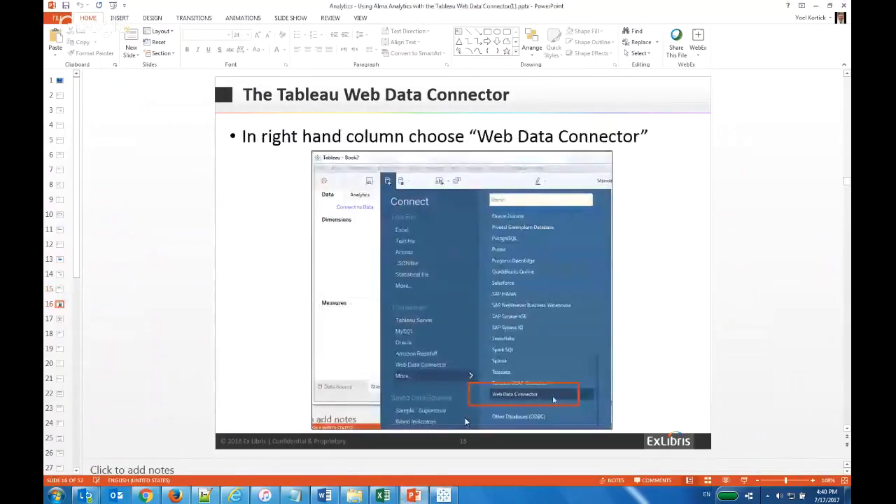
# Step: Review the remaining slides, from entering the connector URL through both editing examples to bringing data again from Alma Analytics
pyautogui.scroll(-1, 466, 422)
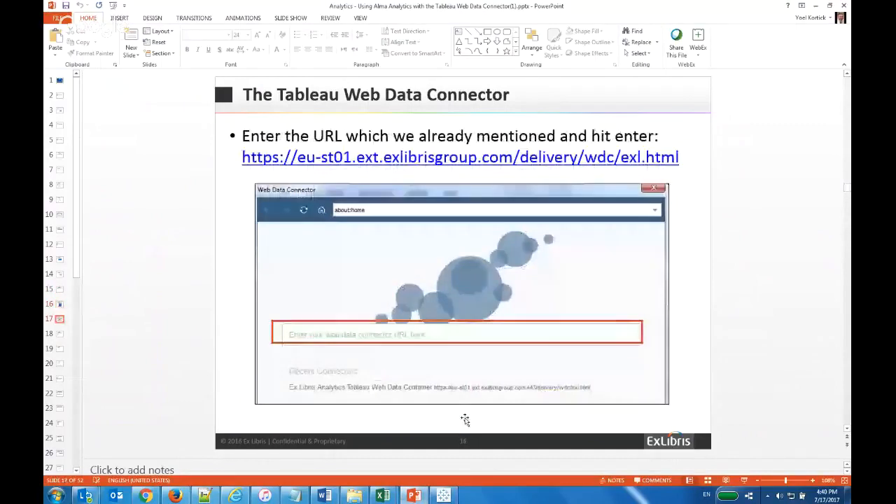
pyautogui.scroll(-1, 466, 422)
pyautogui.scroll(-1, 466, 422)
pyautogui.scroll(-1, 466, 421)
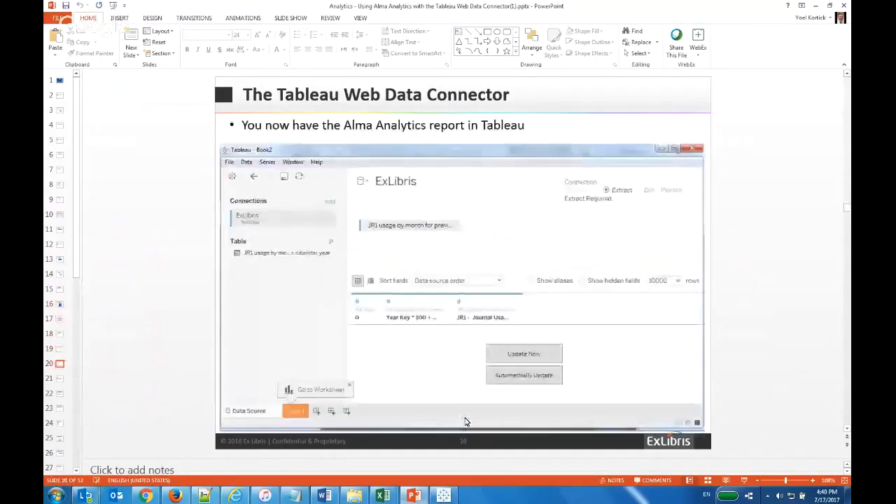
pyautogui.scroll(-1, 466, 421)
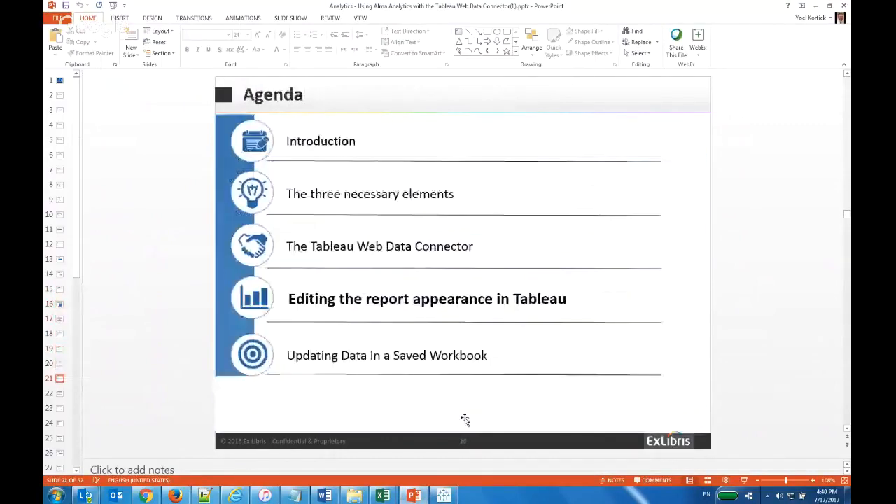
pyautogui.scroll(-1, 465, 419)
pyautogui.scroll(-1, 466, 421)
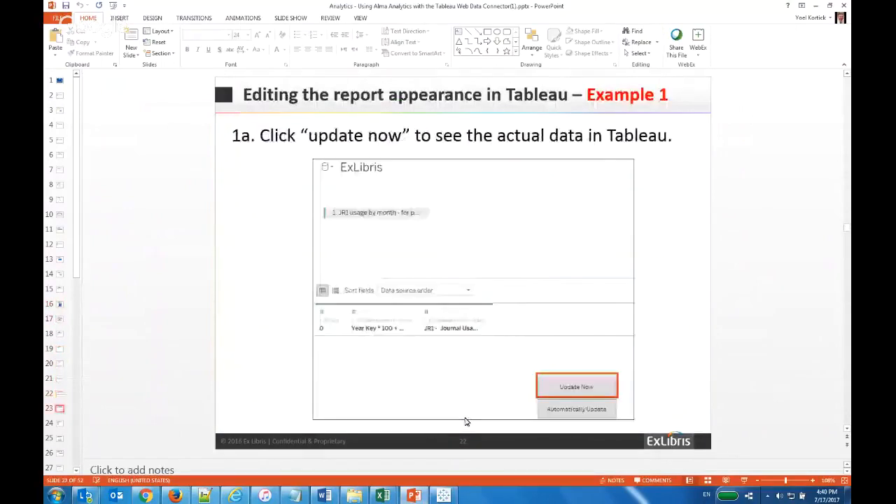
pyautogui.scroll(-1, 466, 422)
pyautogui.scroll(-1, 465, 419)
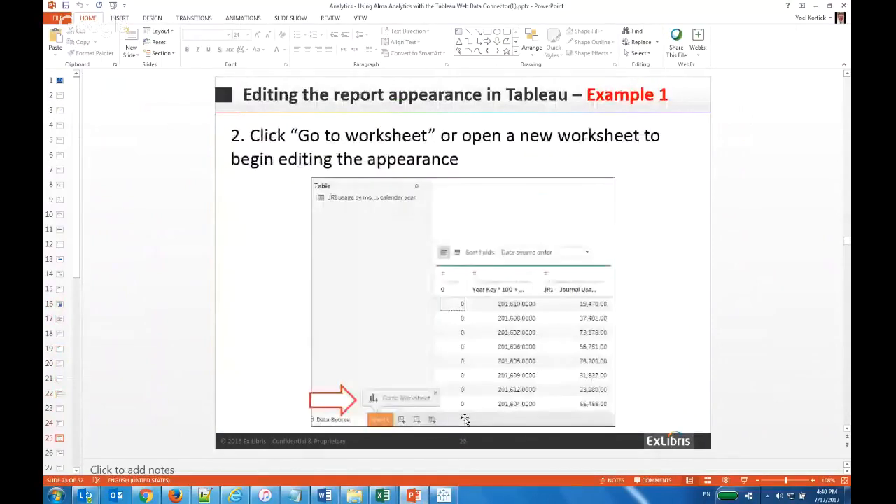
pyautogui.scroll(-1, 465, 420)
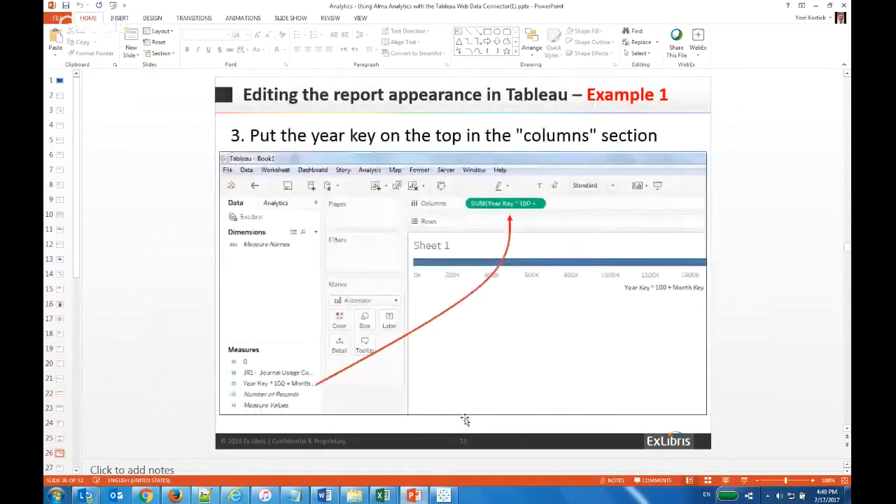
pyautogui.scroll(-1, 466, 420)
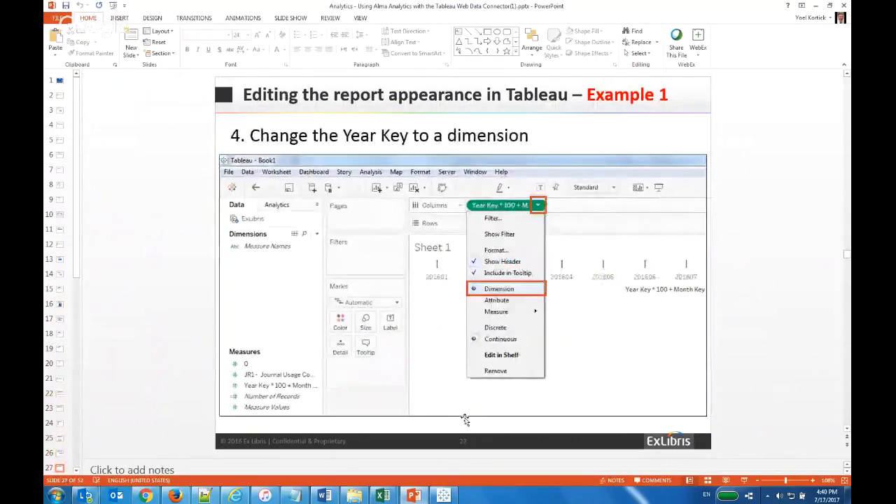
pyautogui.scroll(-1, 465, 419)
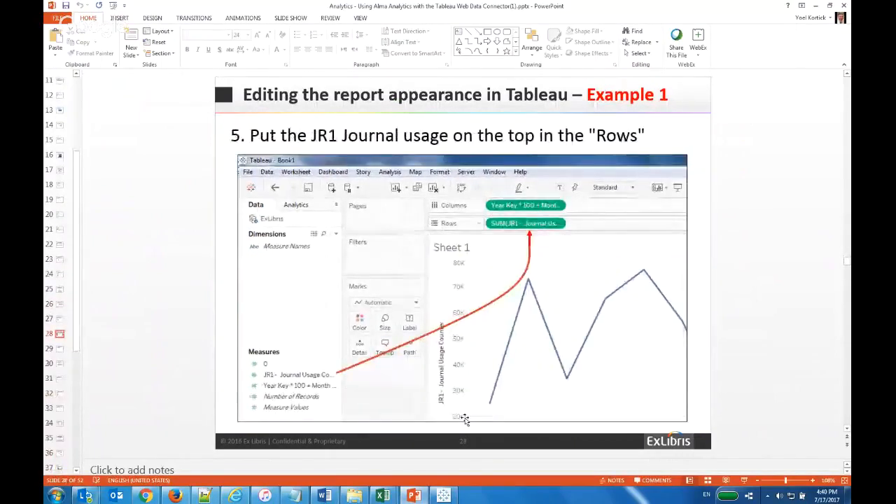
pyautogui.scroll(-3, 465, 418)
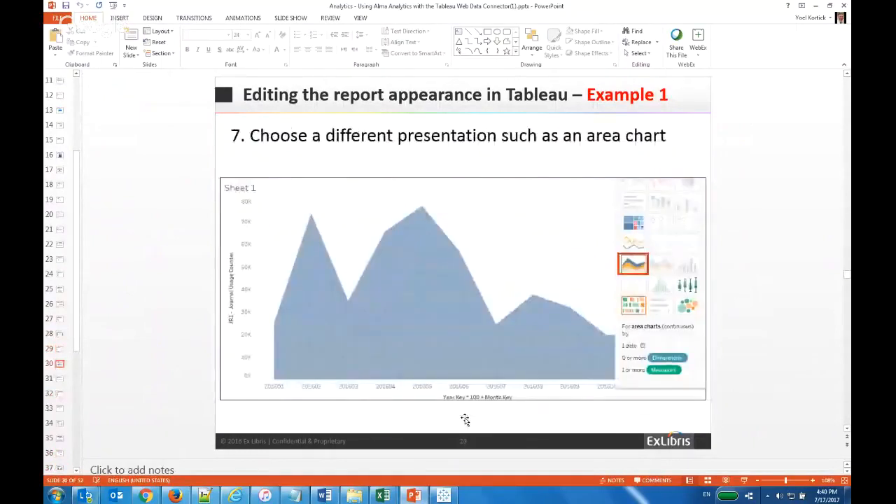
pyautogui.scroll(-4, 465, 418)
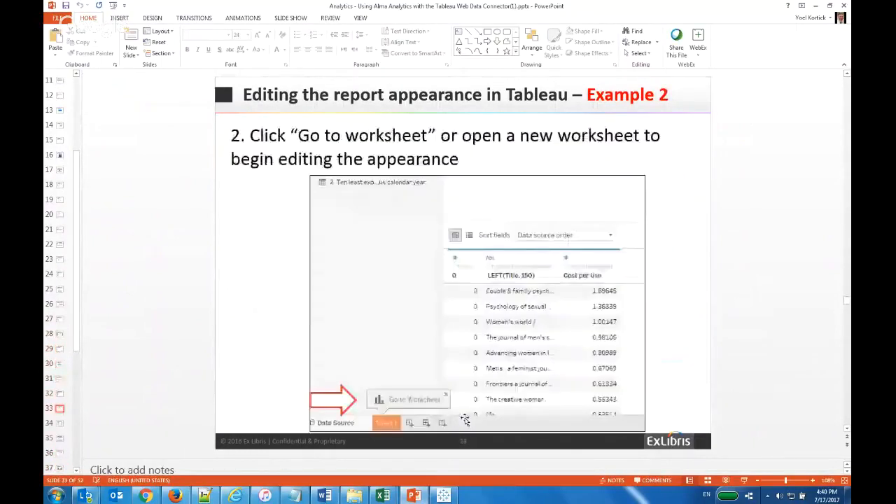
pyautogui.scroll(-9, 465, 418)
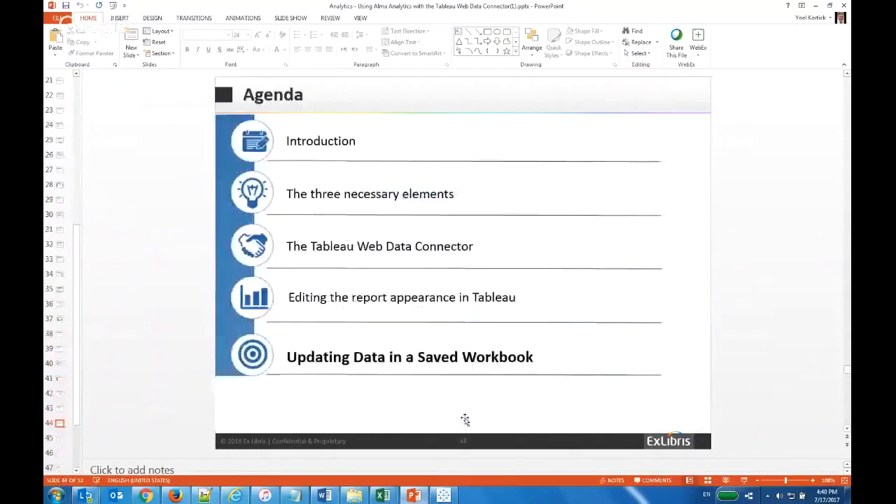
pyautogui.scroll(-1, 465, 419)
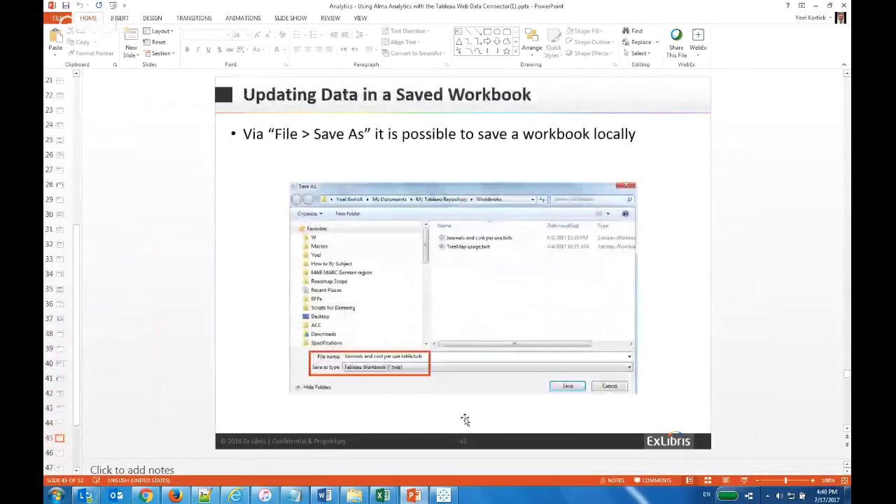
pyautogui.scroll(-3, 465, 418)
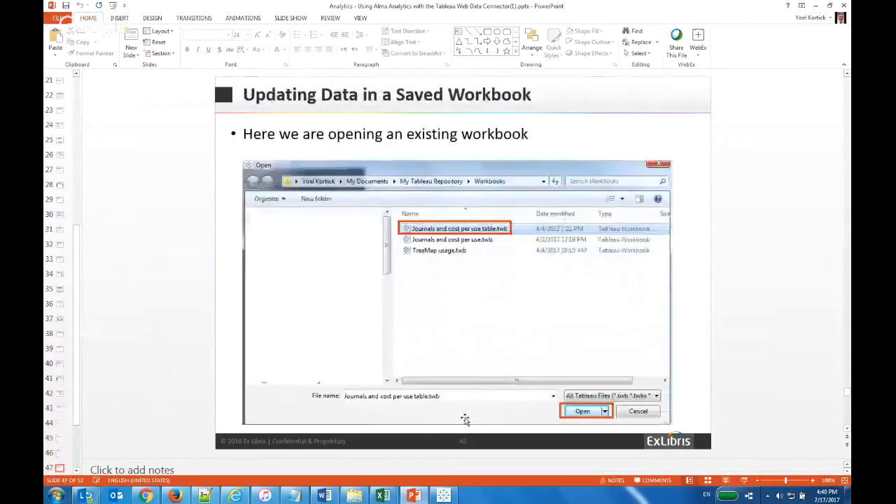
pyautogui.scroll(-1, 465, 419)
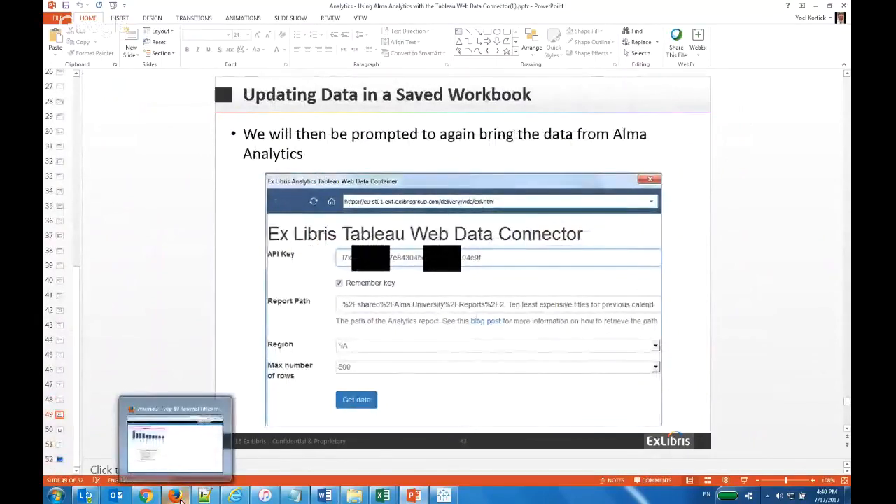
# Step: Switch to Notepad and add a note that a report saved now is good, but does not get updated if the data is different in a month
pyautogui.click(407, 496)
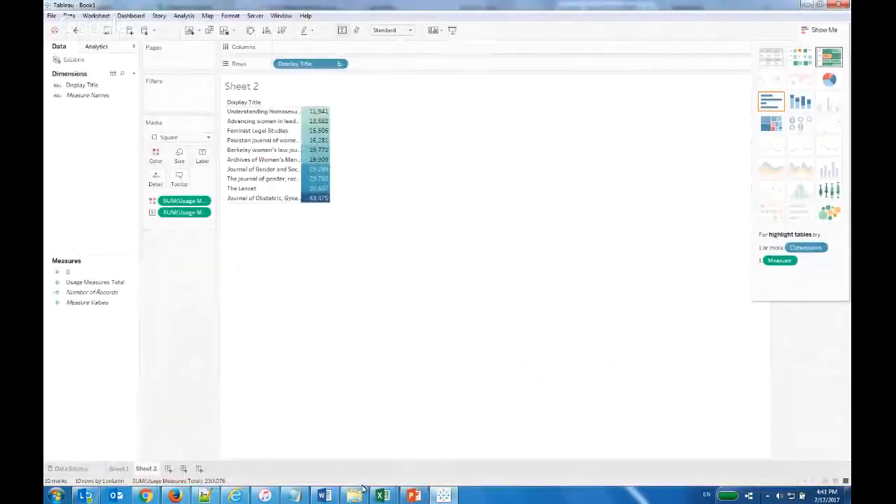
pyautogui.click(294, 496)
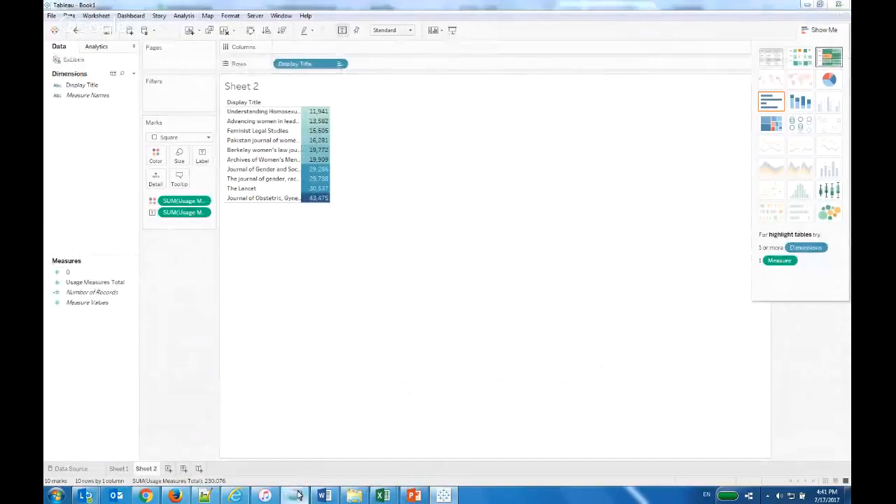
pyautogui.press('Return')
pyautogui.press('Return')
pyautogui.press('Return')
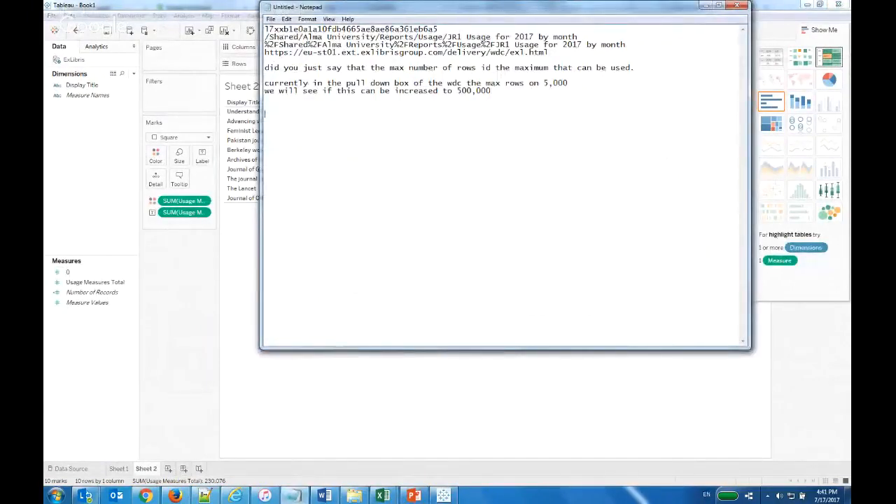
pyautogui.write('if ypou save the repor')
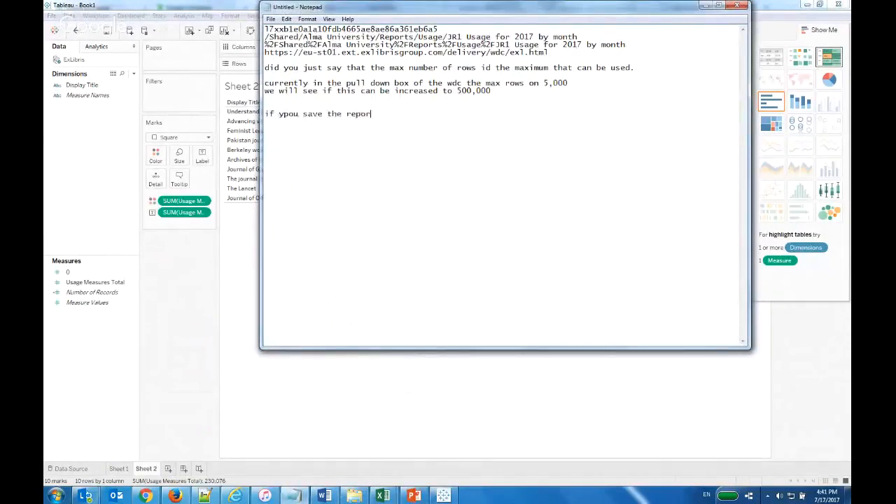
pyautogui.write('t npow it is good but if c')
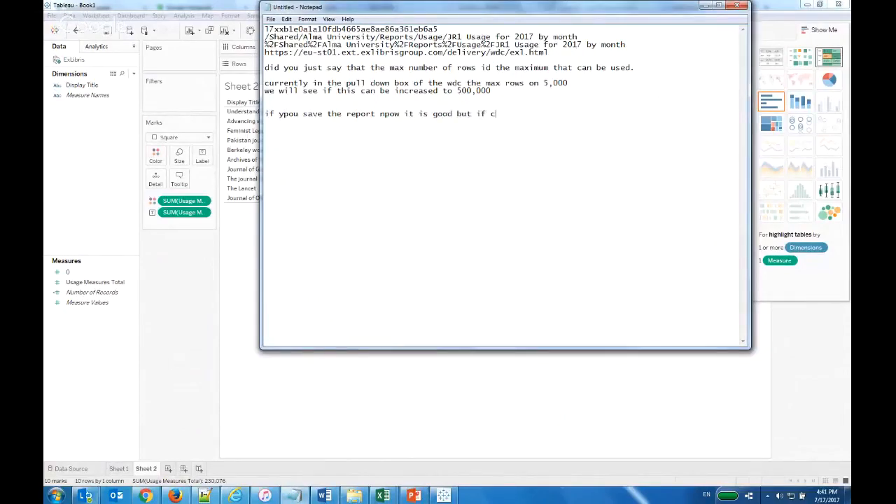
pyautogui.write('ome back in a month and the data is different ')
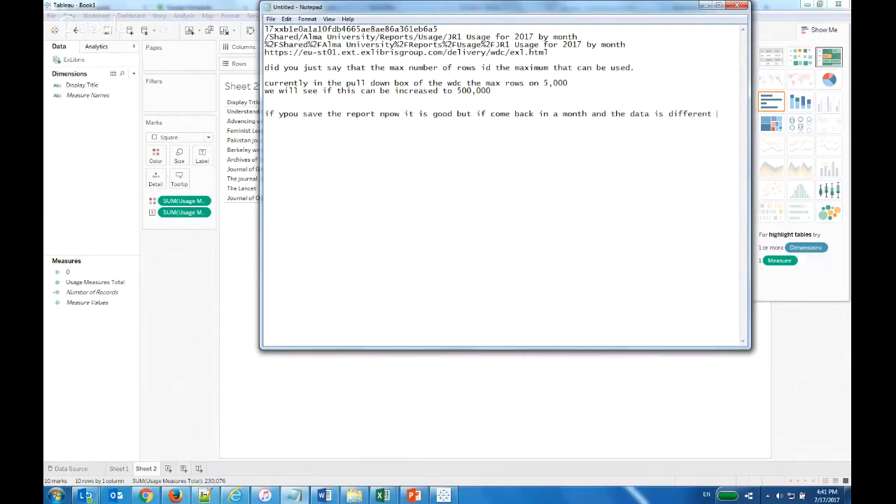
pyautogui.write('it does not get updated')
# Step: Correct the typos in the new note so that the words read "you" and "now"
pyautogui.click(290, 114)
pyautogui.press('BackSpace')
pyautogui.click(385, 113)
pyautogui.press('BackSpace')
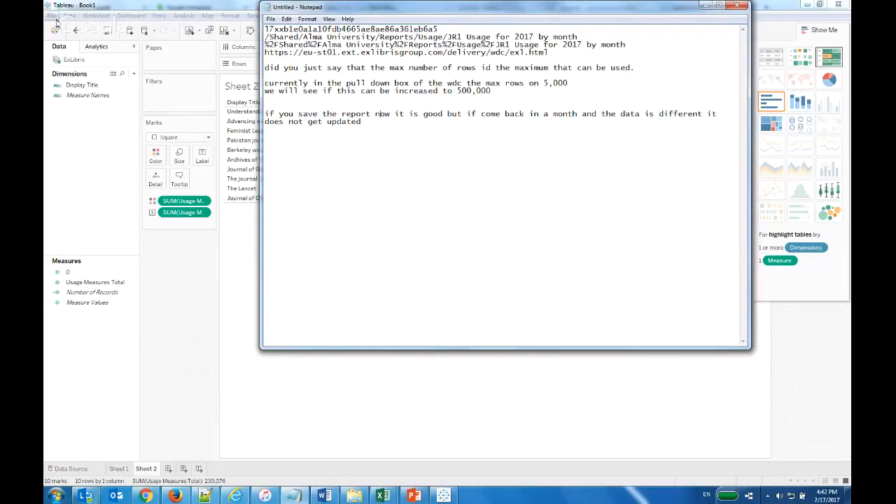
# Step: Switch to Tableau and open the saved workbook "Journals and cost per use table graph.twb", widening the file dialog to see the details
pyautogui.click(52, 16)
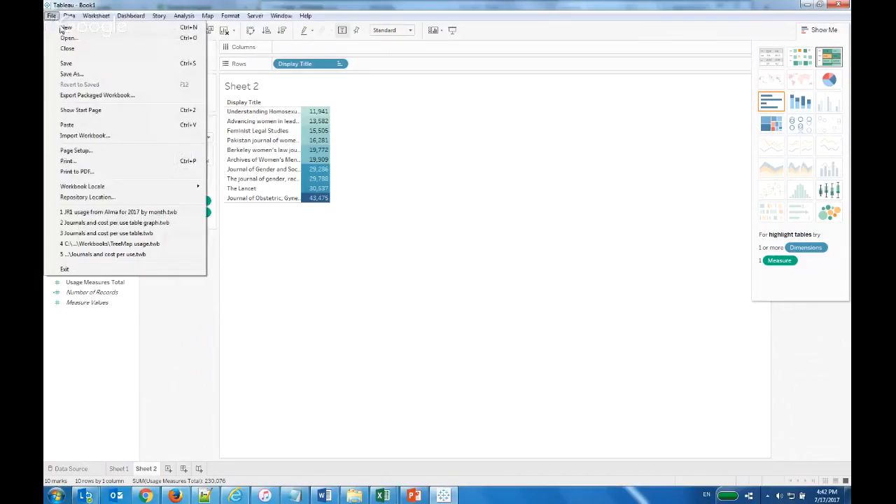
pyautogui.click(67, 38)
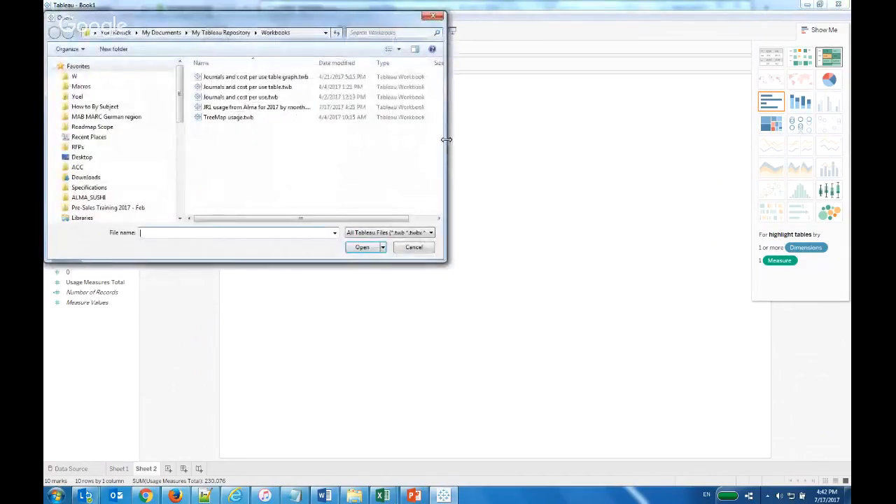
pyautogui.moveTo(446, 140); pyautogui.dragTo(576, 144)
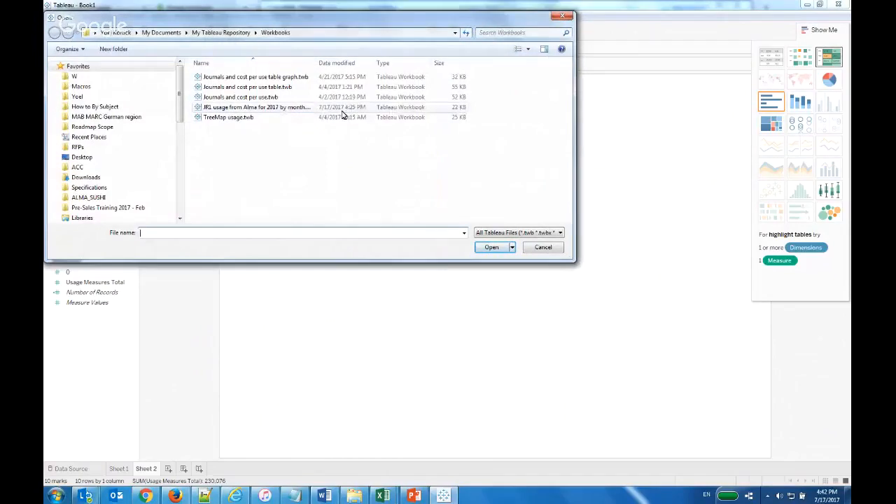
pyautogui.doubleClick(302, 80)
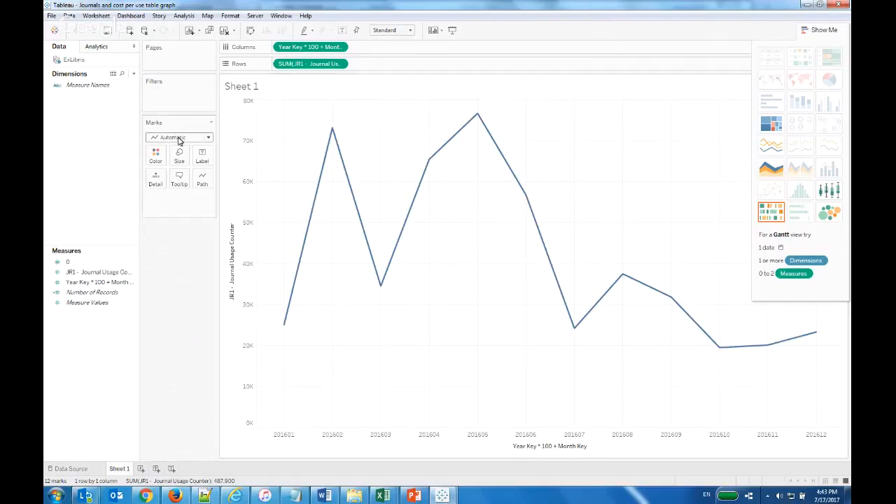
# Step: Try to refresh all extracts of the workbook, getting the ExLibris data again through the Web Data Connector
pyautogui.click(51, 16)
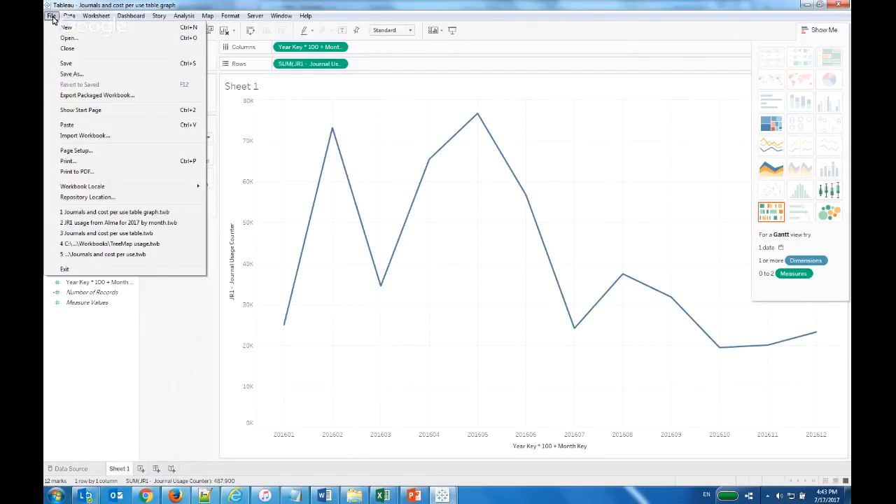
pyautogui.moveTo(66, 22)
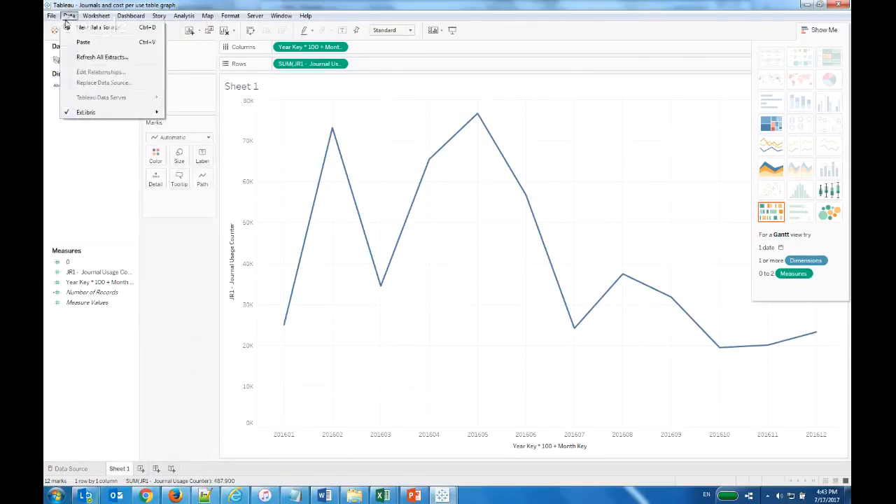
pyautogui.click(93, 60)
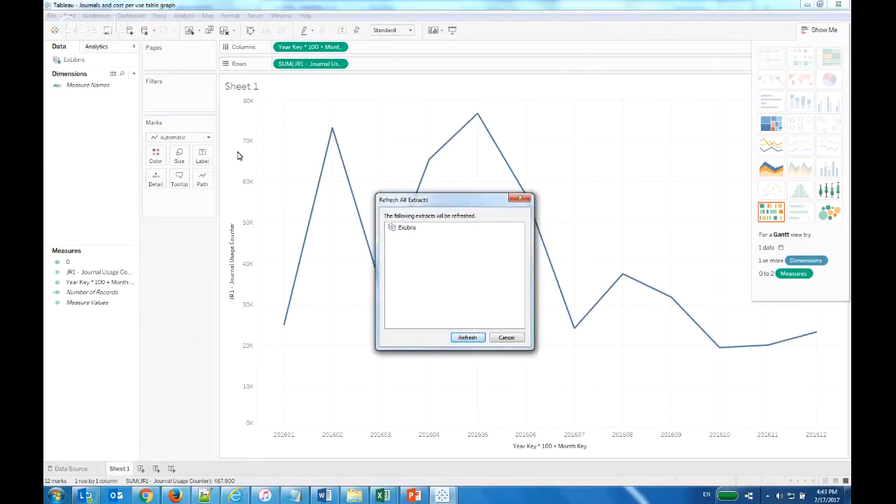
pyautogui.click(479, 339)
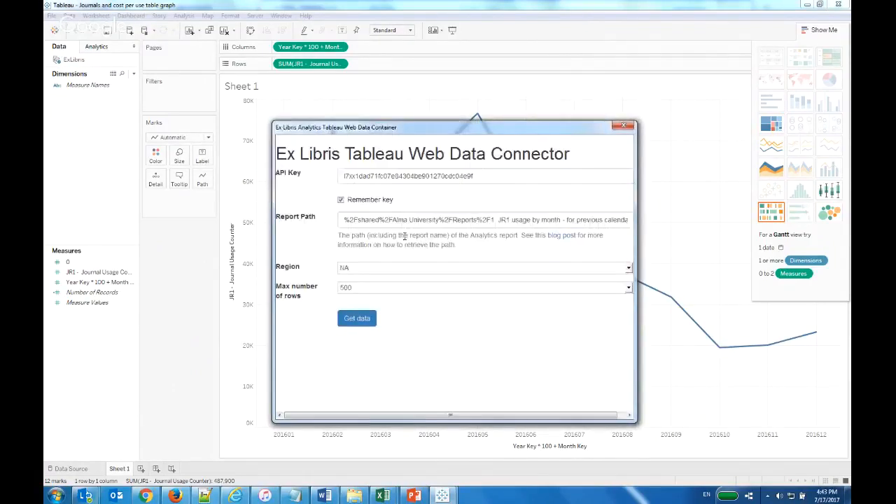
pyautogui.click(360, 321)
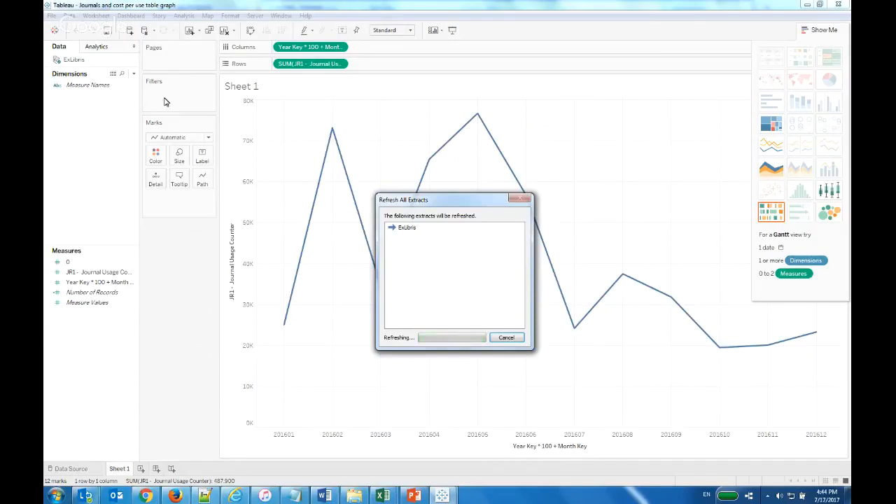
pyautogui.click(507, 338)
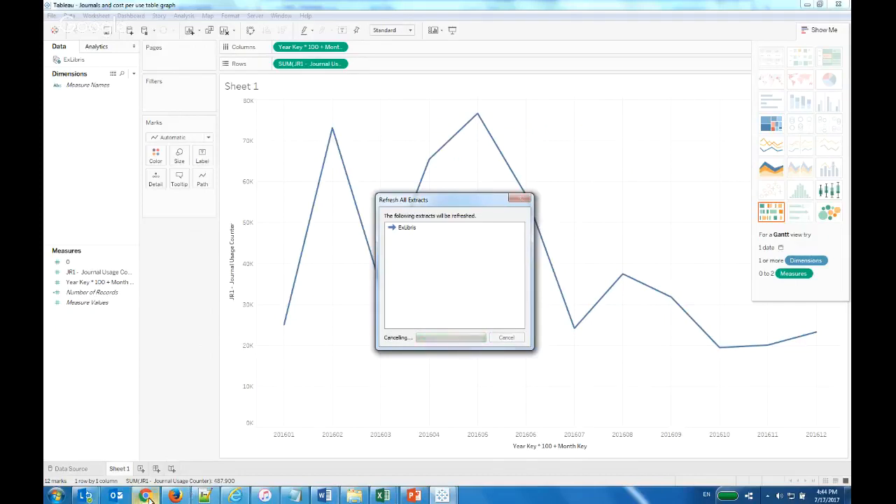
# Step: Switch to the Google Hangouts session in Firefox and open the group chat to read the attendees' questions
pyautogui.click(175, 496)
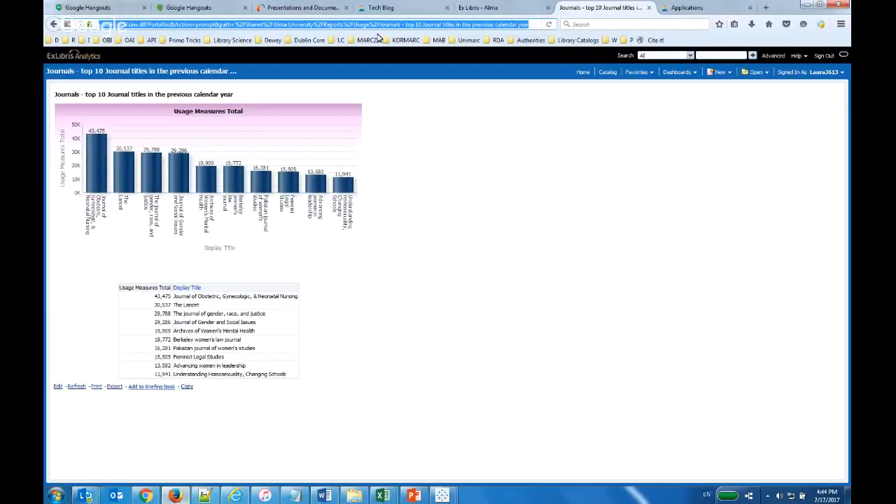
pyautogui.click(381, 8)
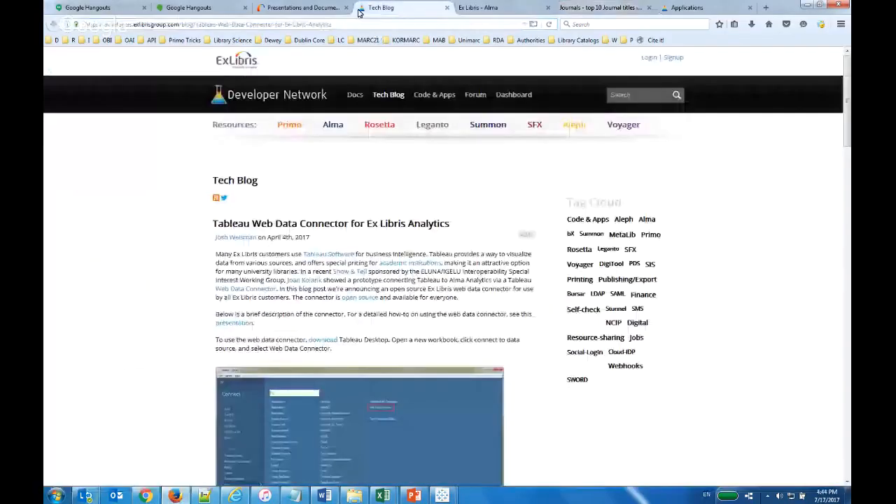
pyautogui.click(210, 10)
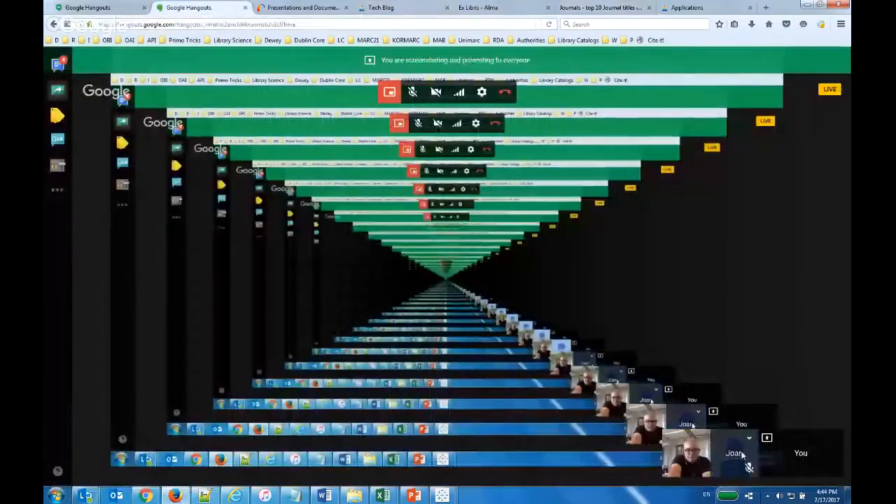
pyautogui.click(58, 64)
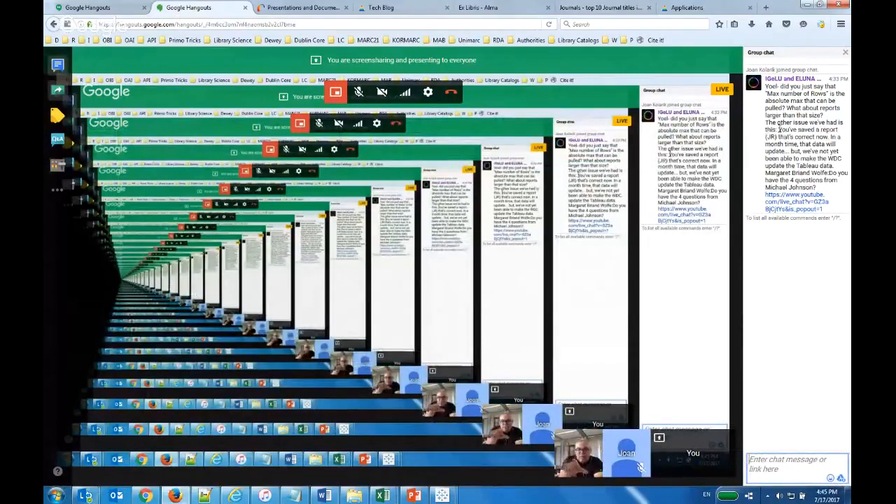
# Step: Open the linked YouTube live chat and post the question "did you do "data refresh" and if so did that help?"
pyautogui.click(804, 201)
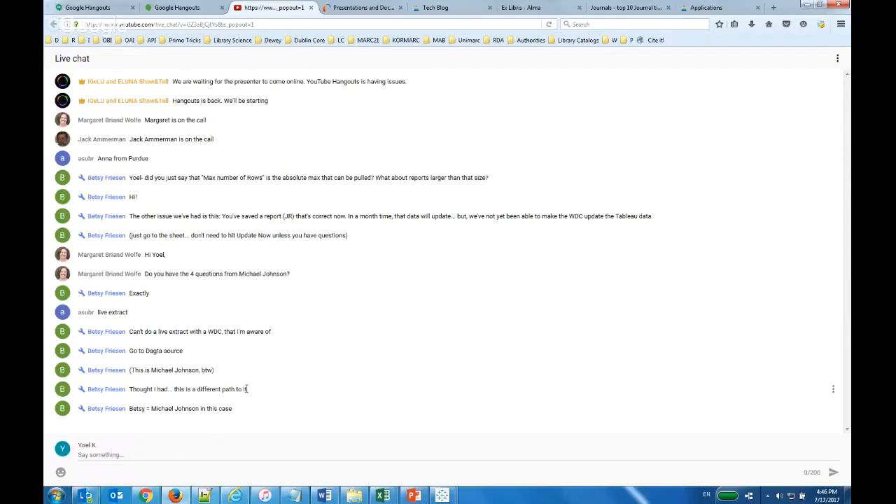
pyautogui.click(120, 453)
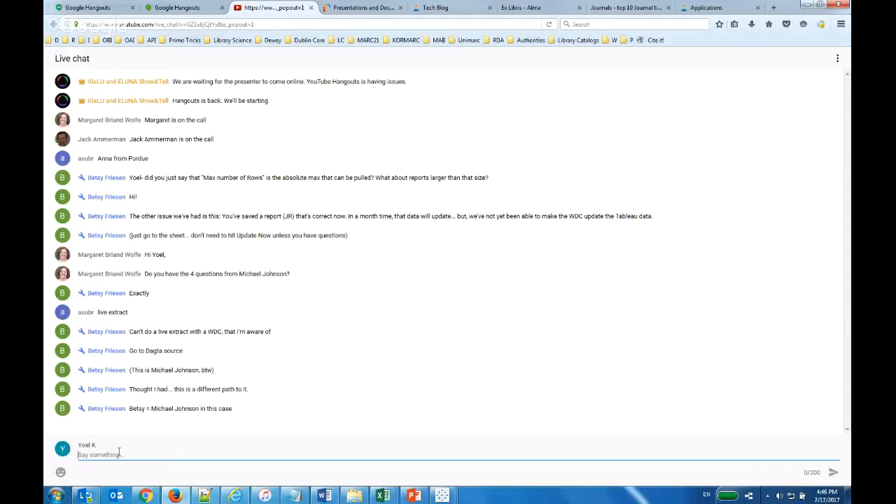
pyautogui.write('did you do "data refresh" and if so did that help?')
pyautogui.press('Return')
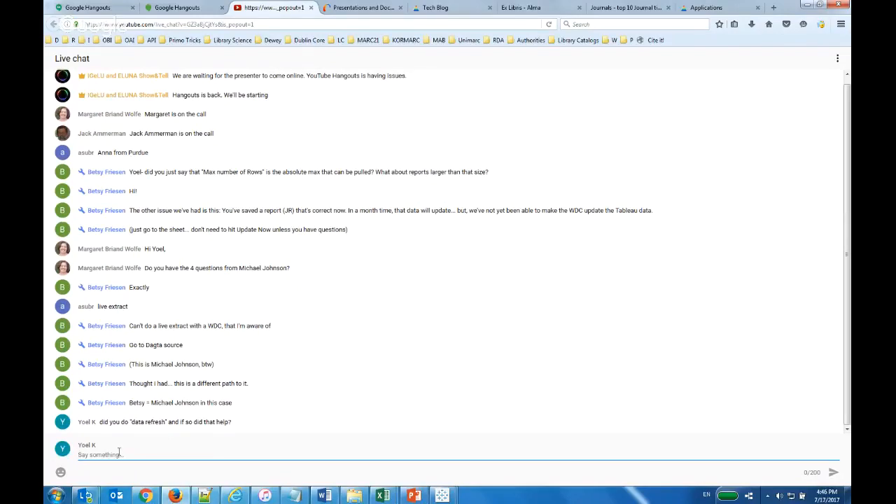
# Step: Switch to Tableau and try to close the journals and cost per use workbook window during the extract refresh
pyautogui.moveTo(459, 499)
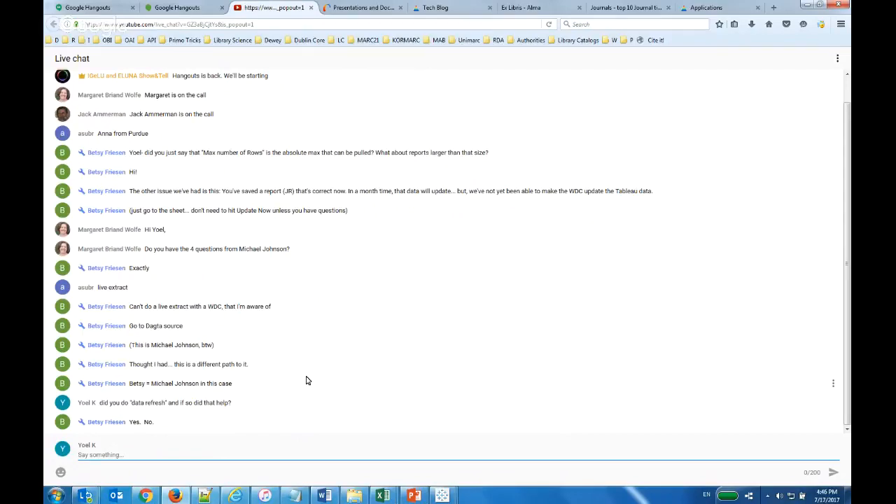
pyautogui.click(455, 490)
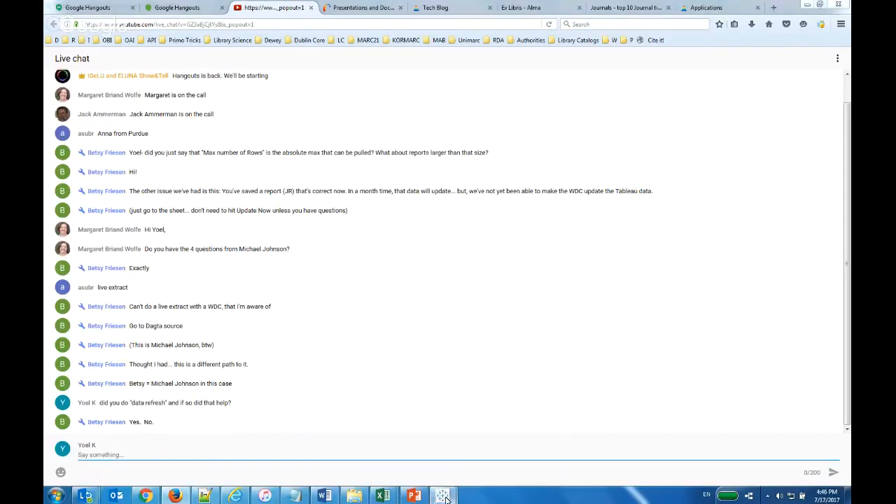
pyautogui.click(477, 462)
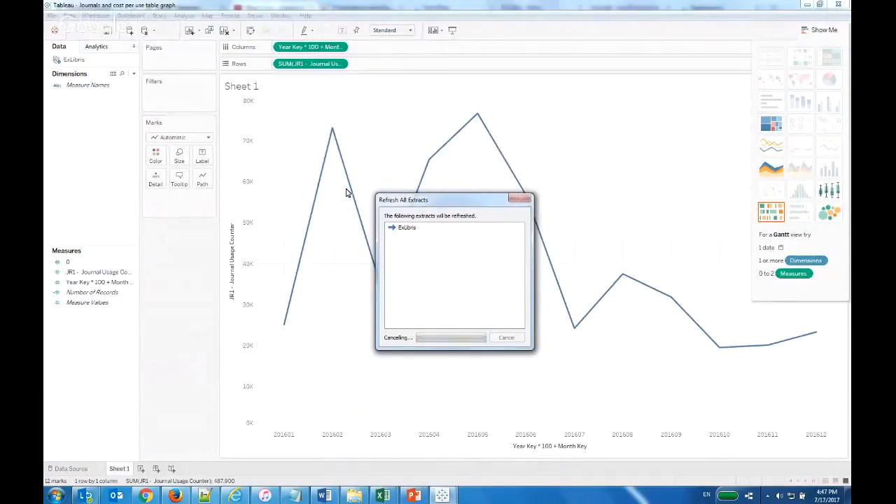
pyautogui.click(841, 5)
pyautogui.rightClick(446, 495)
pyautogui.click(461, 469)
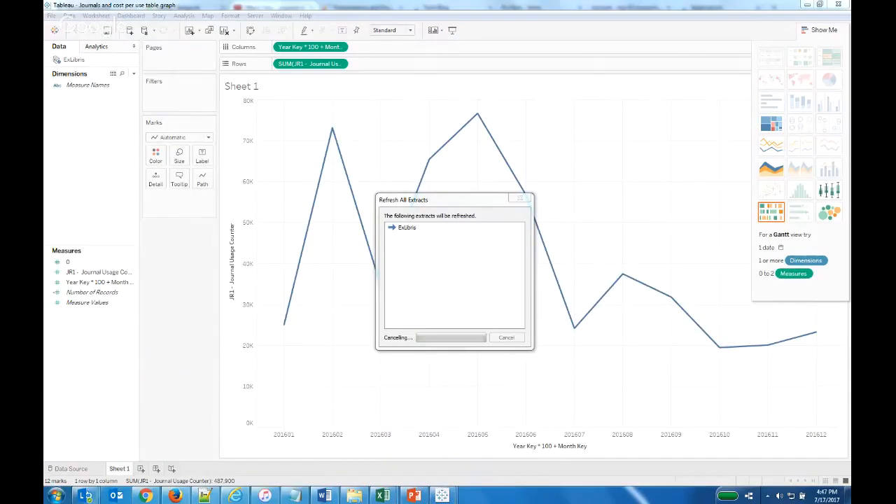
# Step: Force both Tableau windows, the journals and cost per use workbook and Book1, to end through Windows Task Manager
pyautogui.hotkey('ctrl', 'shift', 'Escape')
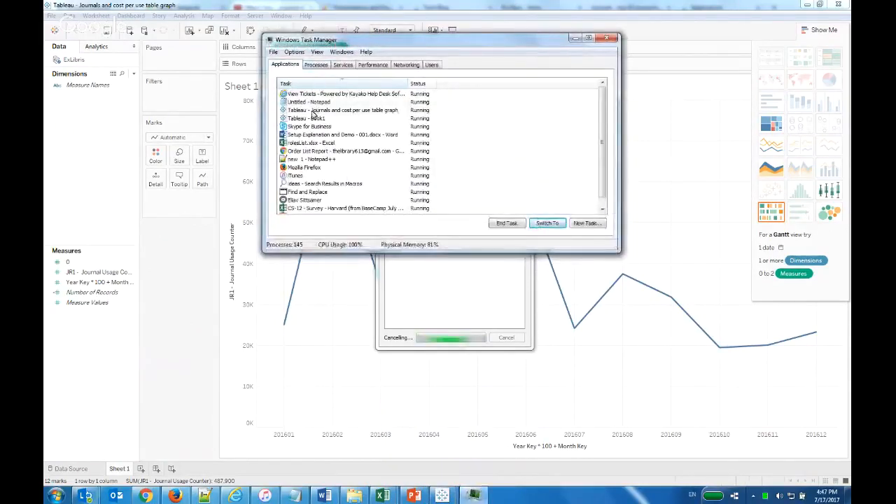
pyautogui.click(315, 110)
pyautogui.click(515, 222)
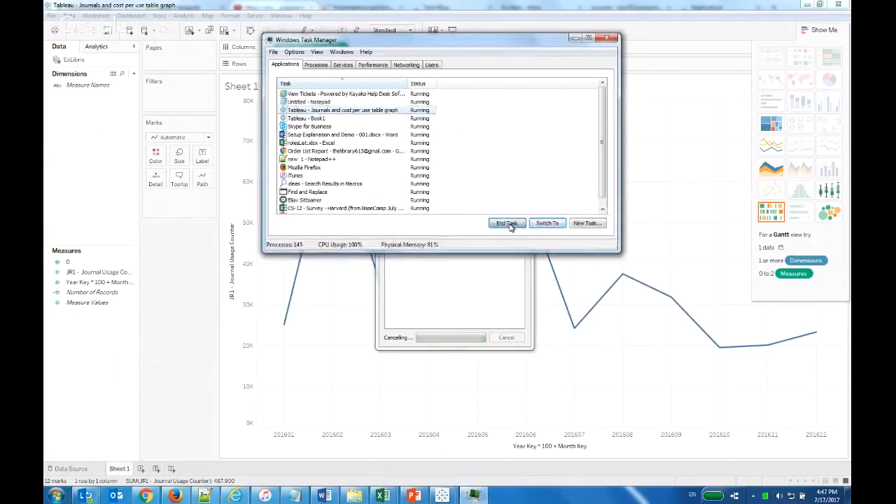
pyautogui.click(467, 288)
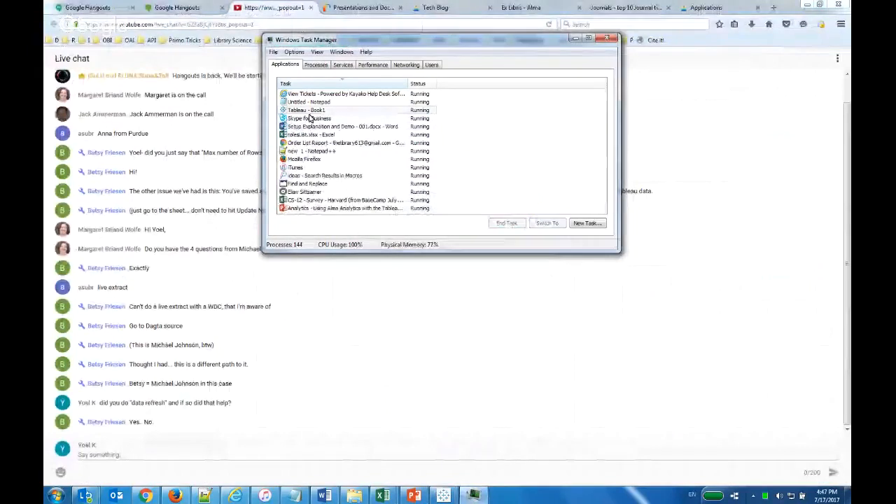
pyautogui.click(308, 110)
pyautogui.click(507, 222)
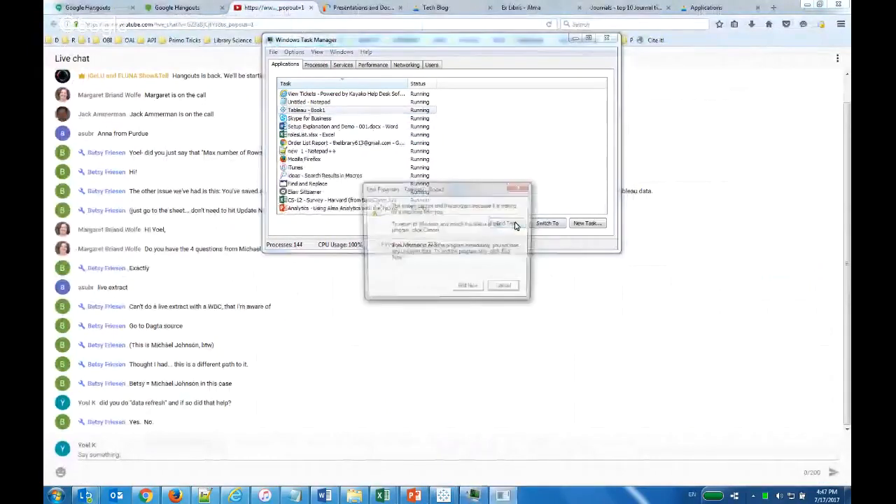
pyautogui.click(472, 288)
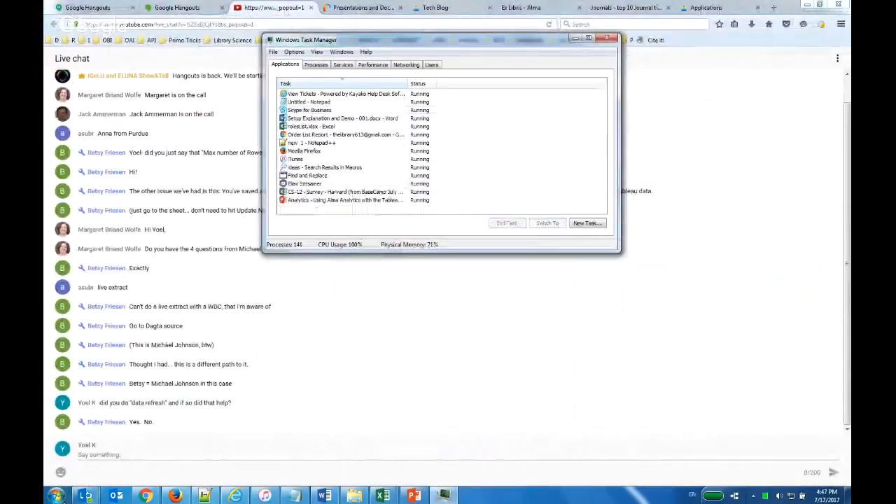
# Step: Switch to the Notepad notes and insert the heading "action item 1" above the note about the 5,000 max rows
pyautogui.click(56, 496)
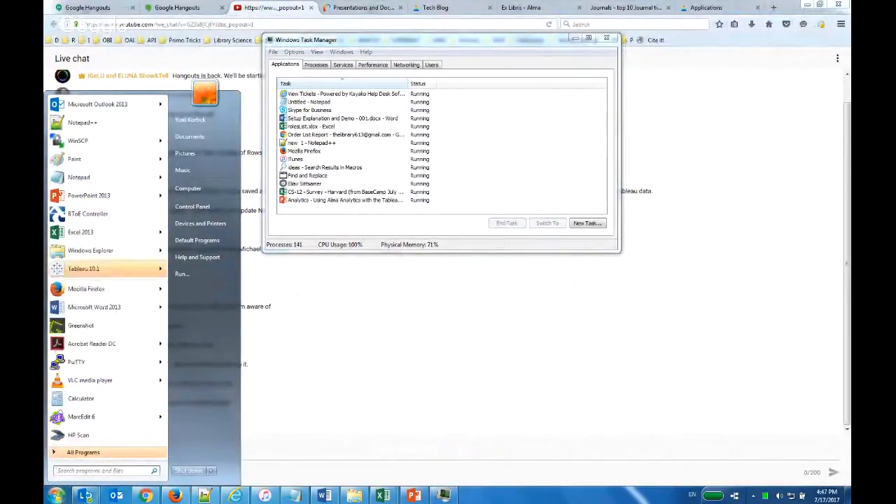
pyautogui.click(295, 496)
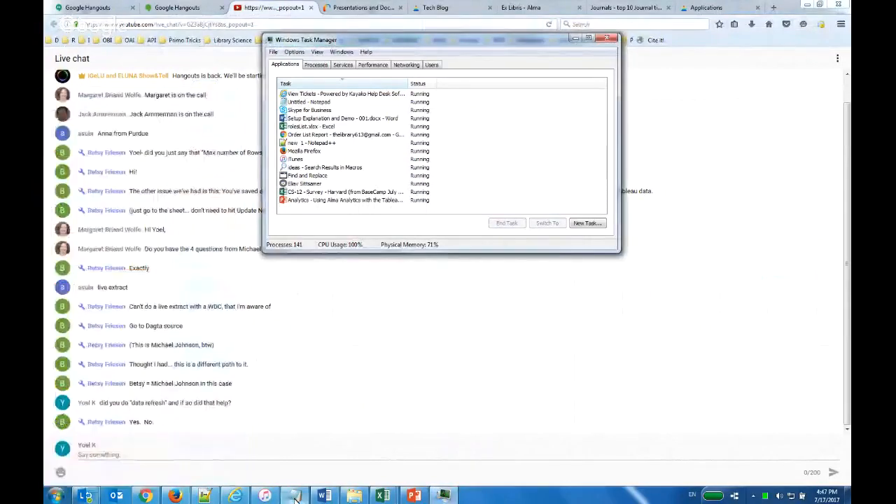
pyautogui.click(297, 495)
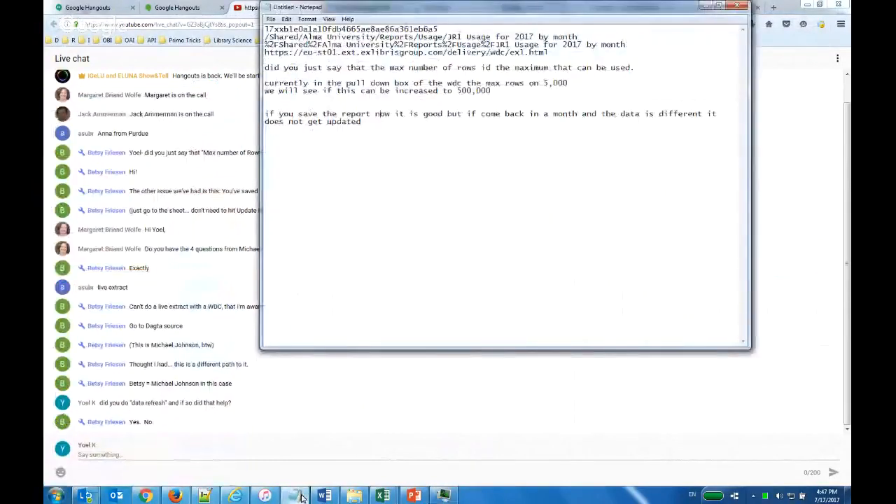
pyautogui.click(265, 83)
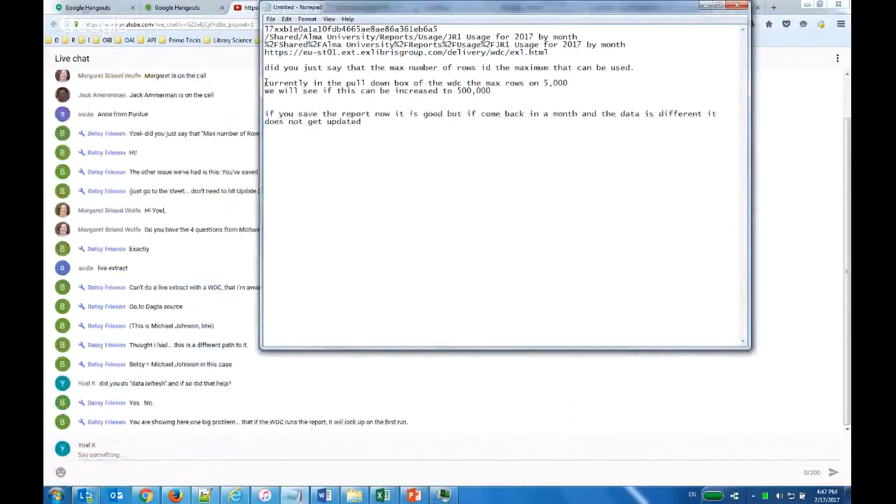
pyautogui.press('Return')
pyautogui.press('Return')
pyautogui.write('action item 1')
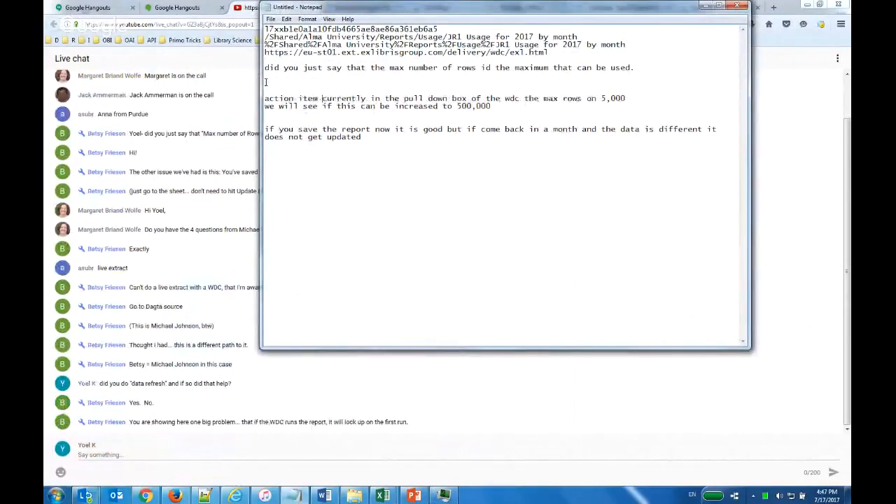
pyautogui.press('Return')
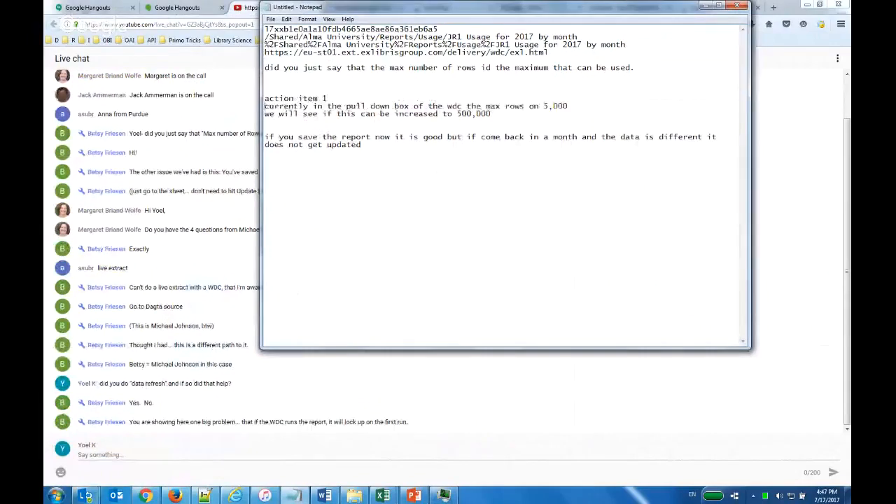
# Step: Insert the heading "action item 2" directly above the note about saved reports not getting updated
pyautogui.click(407, 121)
pyautogui.press('Return')
pyautogui.write('action')
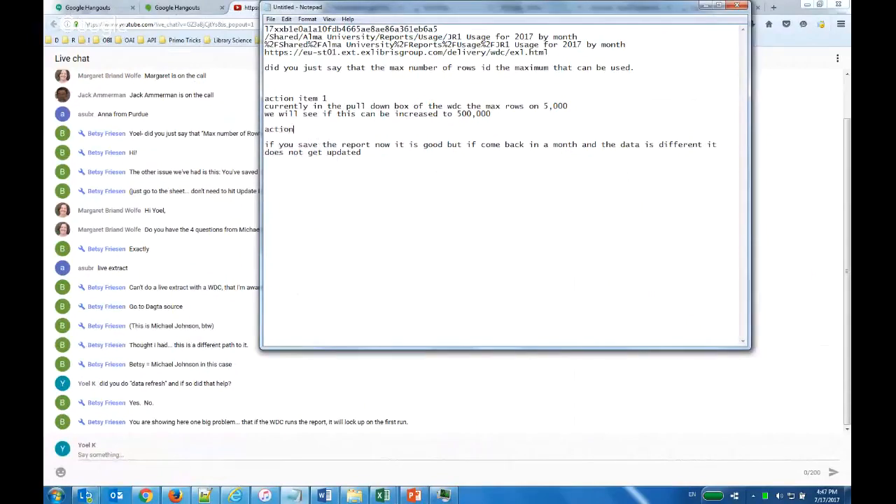
pyautogui.write(' item 2')
pyautogui.press('Delete')
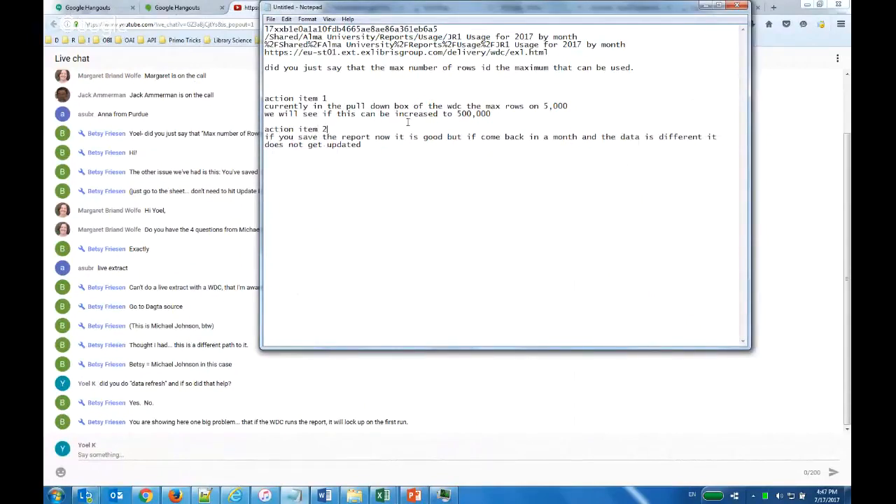
# Step: Under item 2 write "see what nhappens when report from X days ago is opened form saved worksheet. How can it gpo and get the latest data automatica;lly."
pyautogui.press('Return')
pyautogui.write('see what nha')
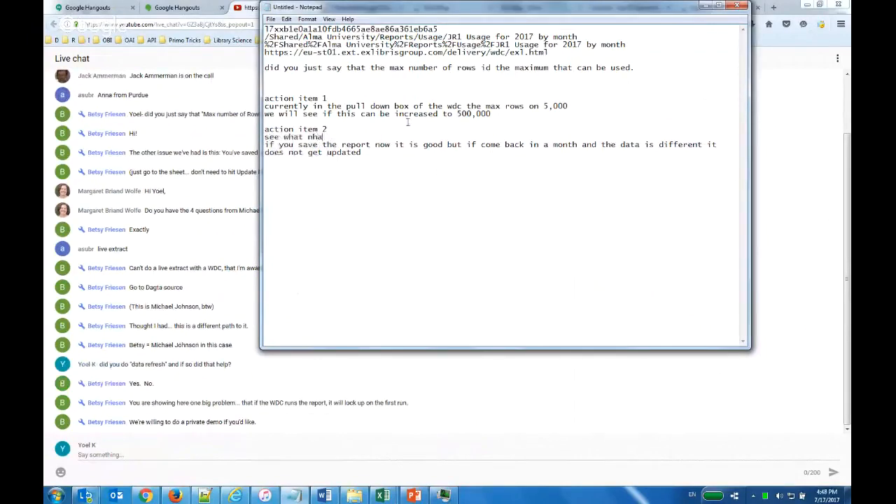
pyautogui.write('ppens when report from X days ')
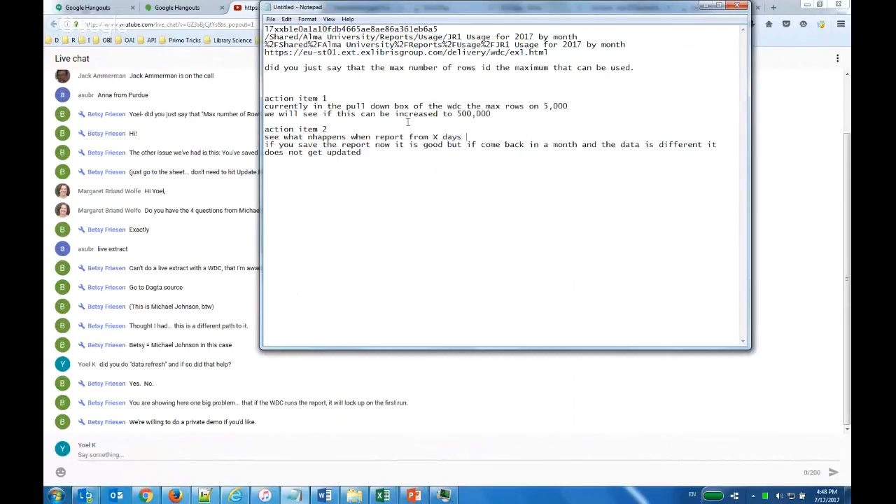
pyautogui.write('ago is op')
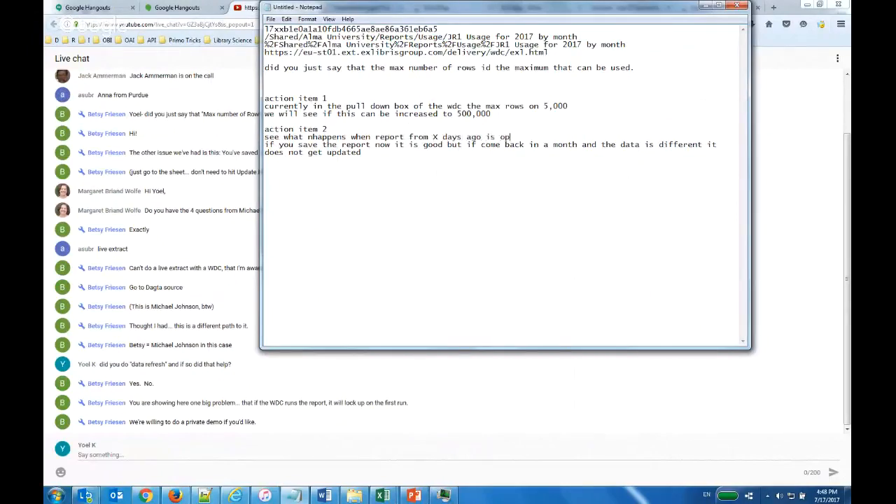
pyautogui.write('ened form saved work')
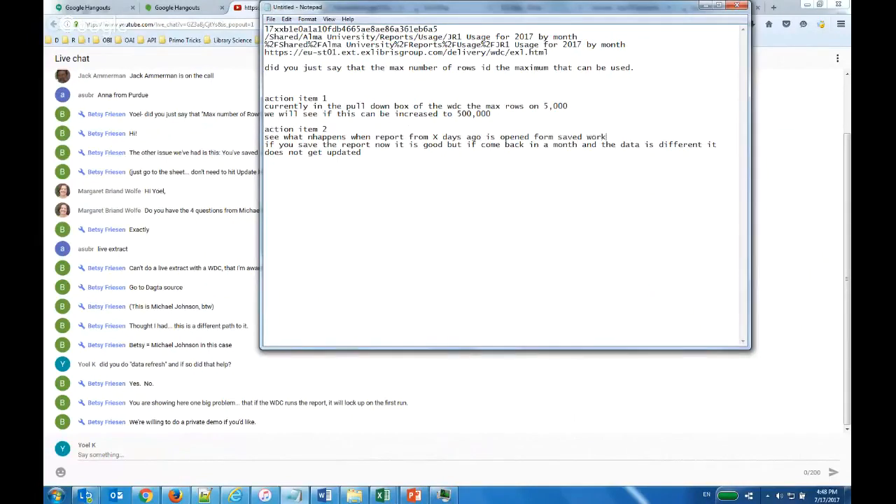
pyautogui.write('sheet.  How can it gpo and ')
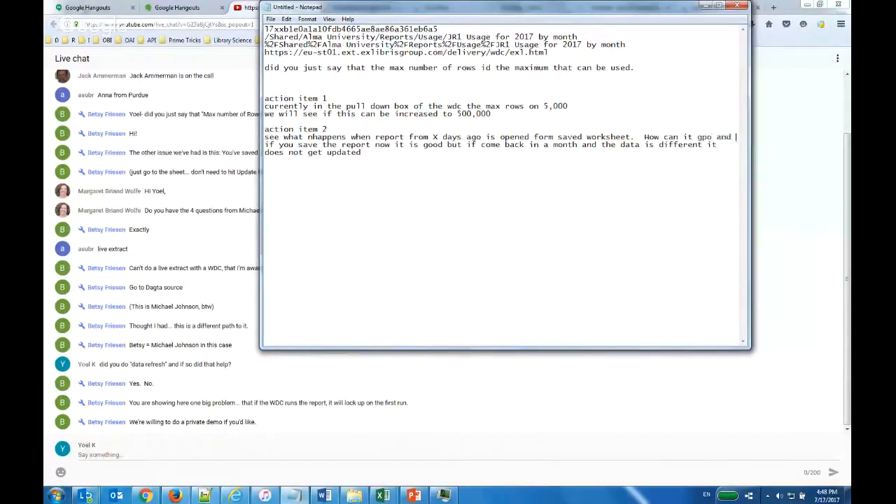
pyautogui.write('get the latest data automat')
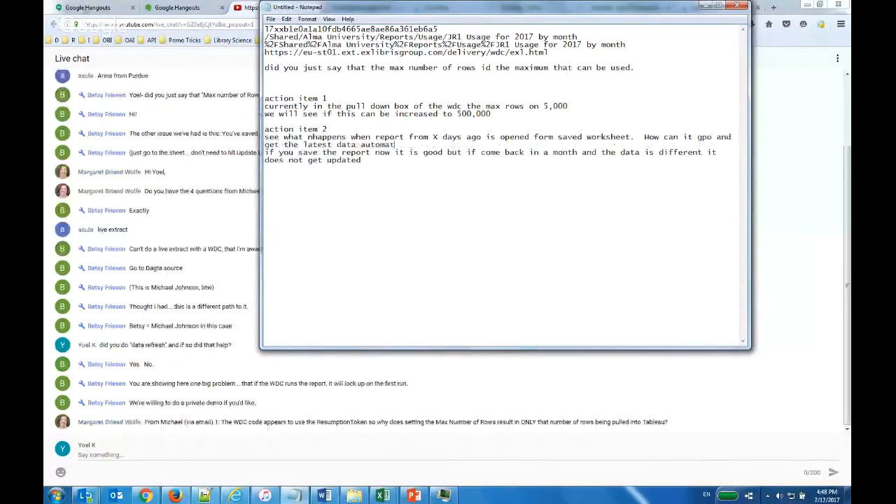
pyautogui.write('ica;lly.')
pyautogui.press('Return')
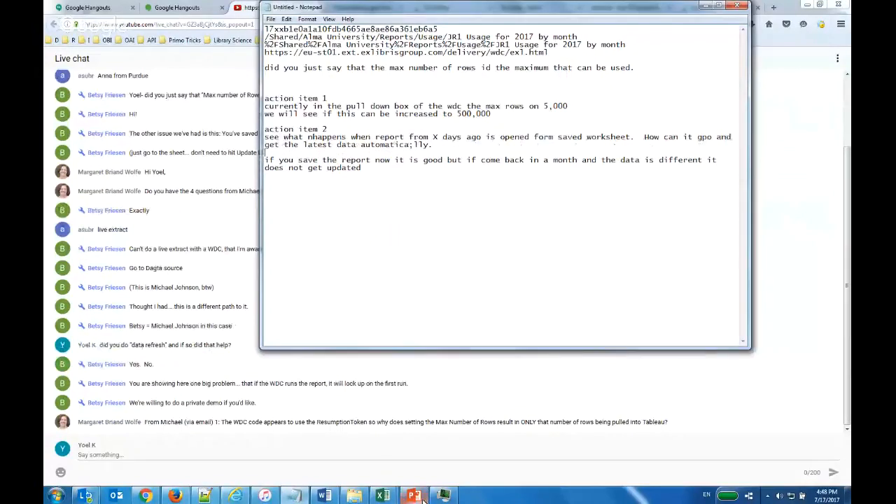
# Step: Switch back to the live chat in Firefox and read through the attendees' messages for further questions
pyautogui.click(183, 495)
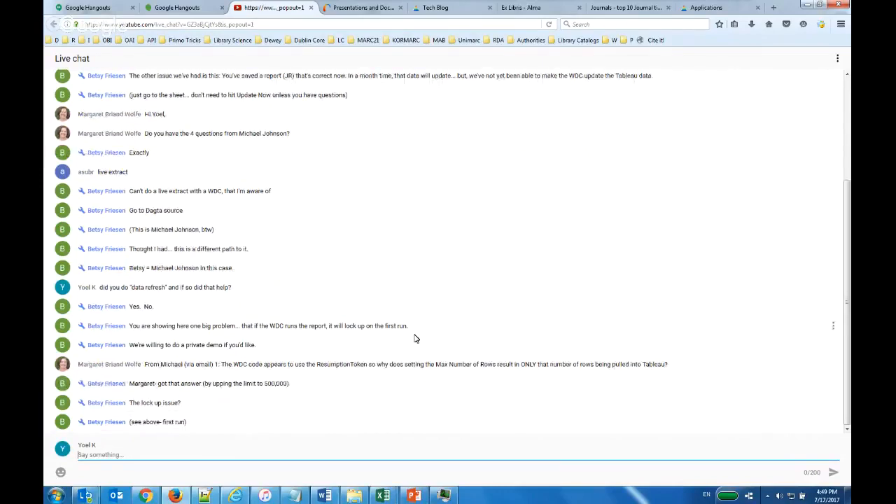
pyautogui.scroll(4, 462, 315)
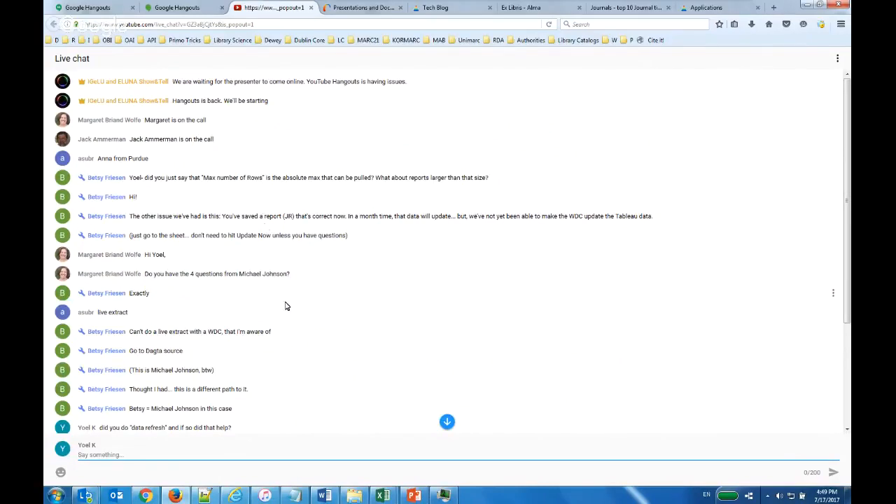
pyautogui.scroll(-3, 286, 306)
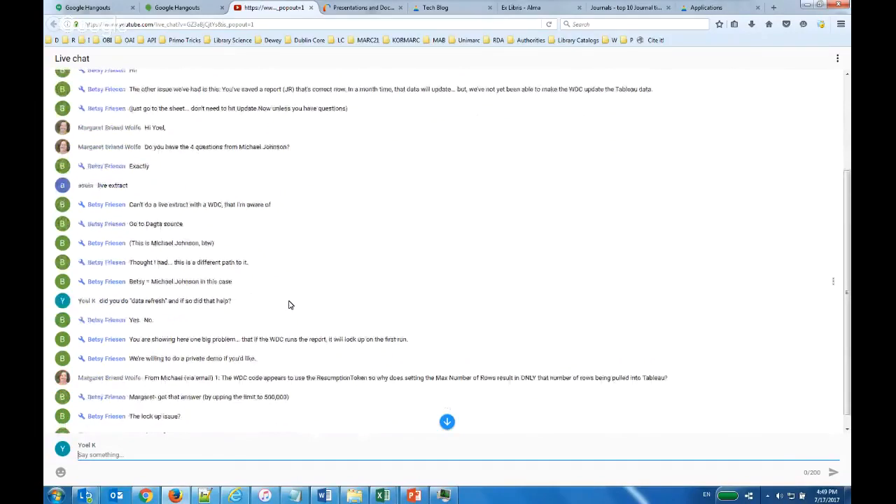
pyautogui.scroll(-2, 292, 304)
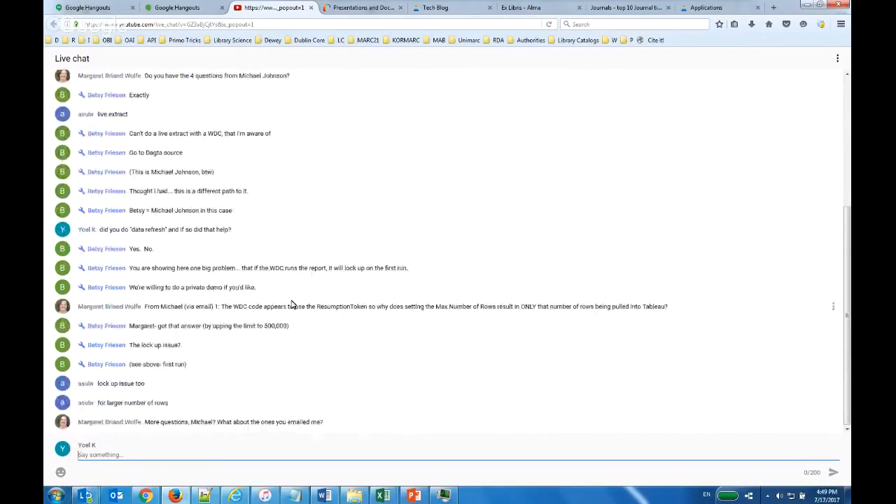
pyautogui.scroll(5, 292, 305)
pyautogui.scroll(-5, 292, 304)
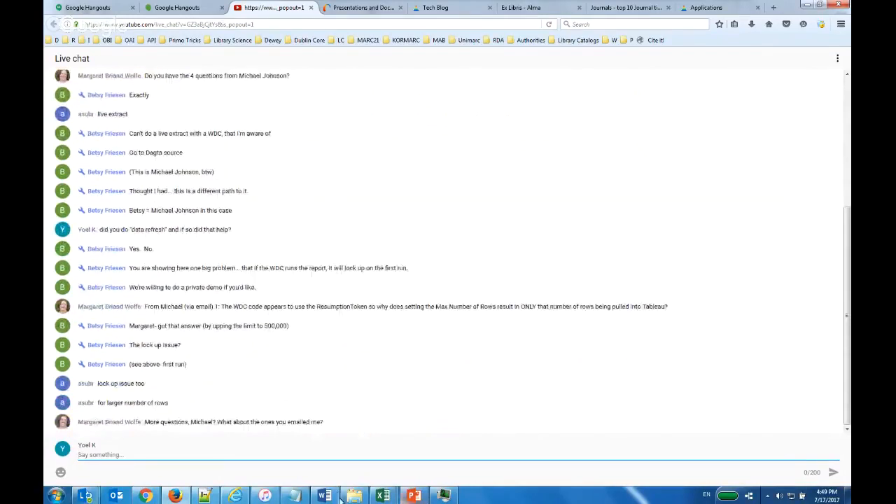
# Step: Start Tableau 10.1 again and open a new Web Data Connector connection
pyautogui.click(56, 495)
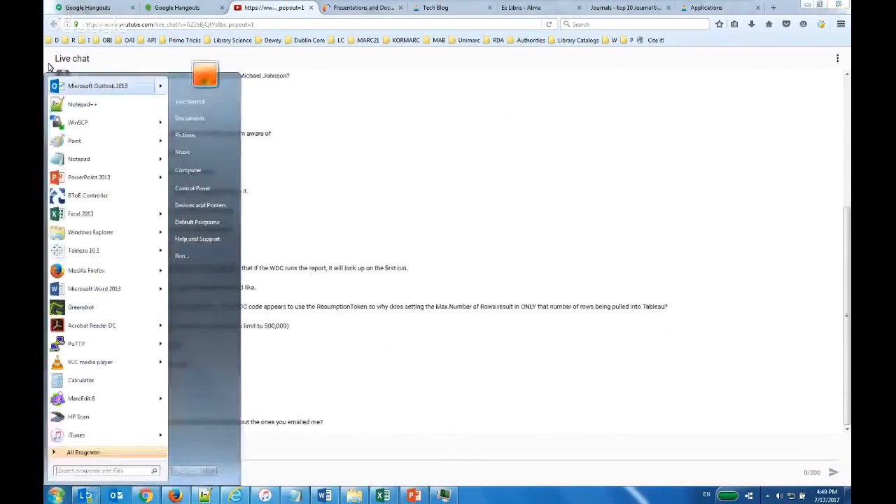
pyautogui.click(75, 252)
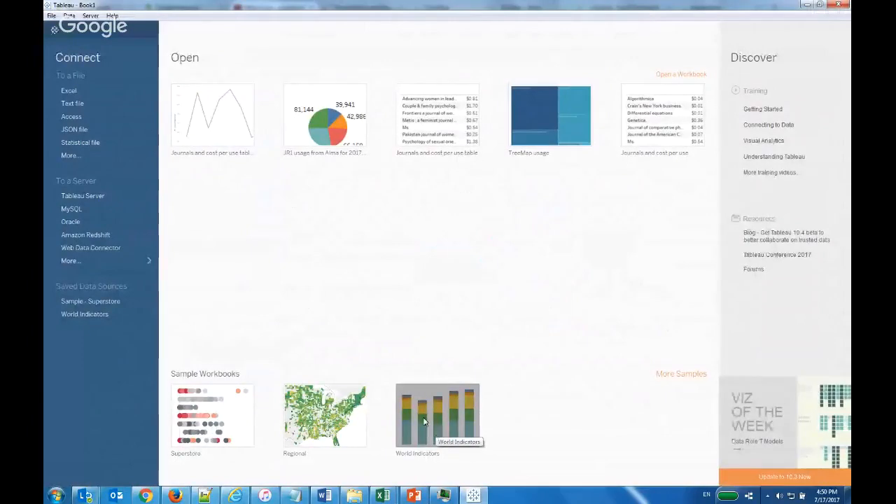
pyautogui.click(95, 252)
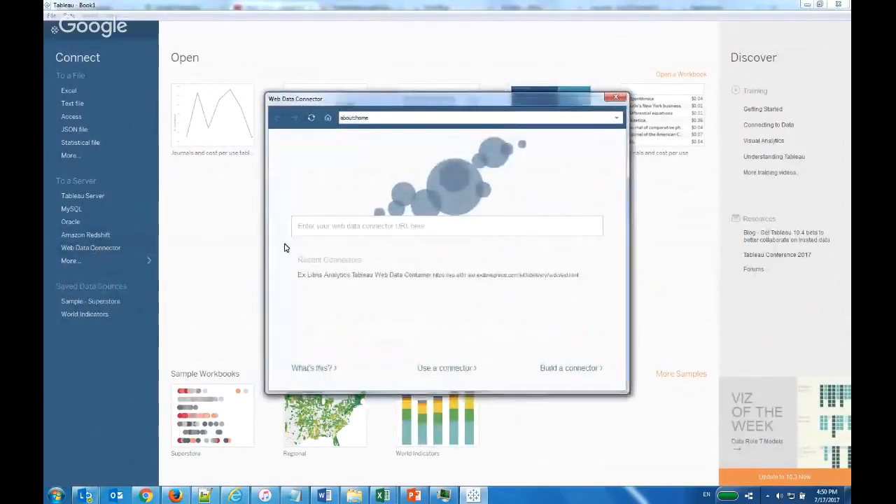
# Step: Open the recent Ex Libris Analytics connector and set its maximum number of rows to 25000
pyautogui.click(458, 277)
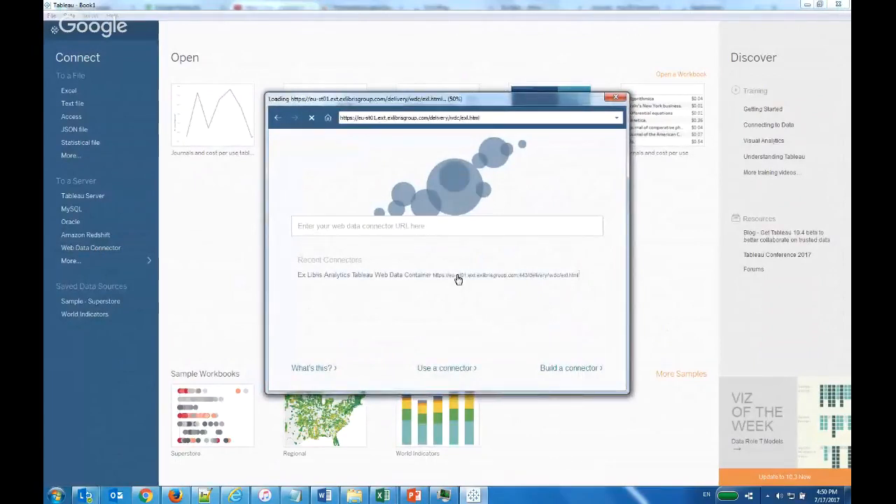
pyautogui.click(441, 281)
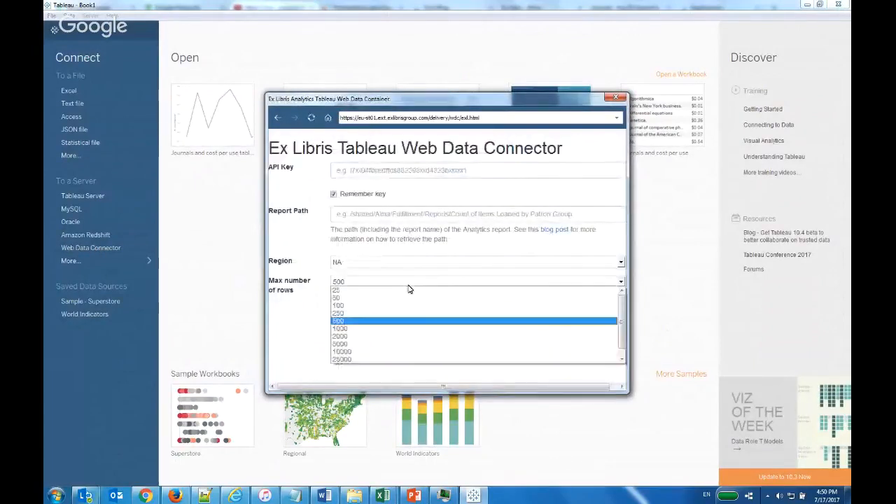
pyautogui.click(394, 360)
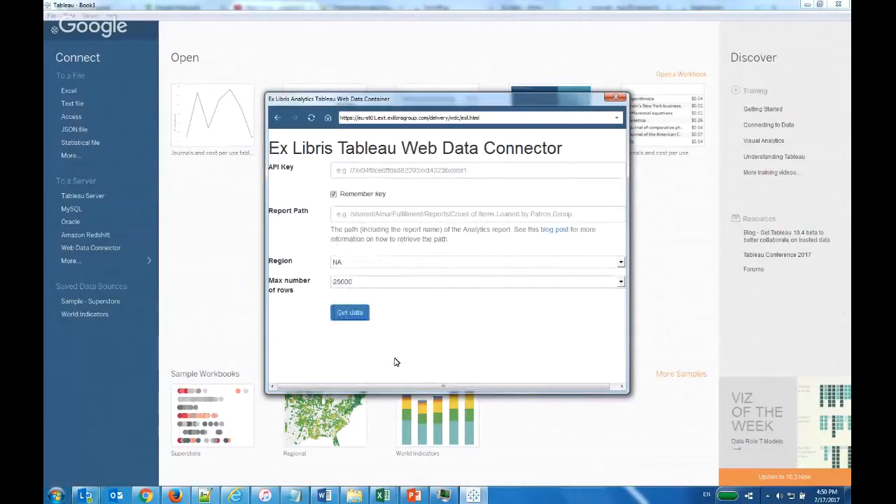
# Step: Fill in the report path with the previously copied path of the "Overlap P and E - word from title the" report
pyautogui.click(364, 216)
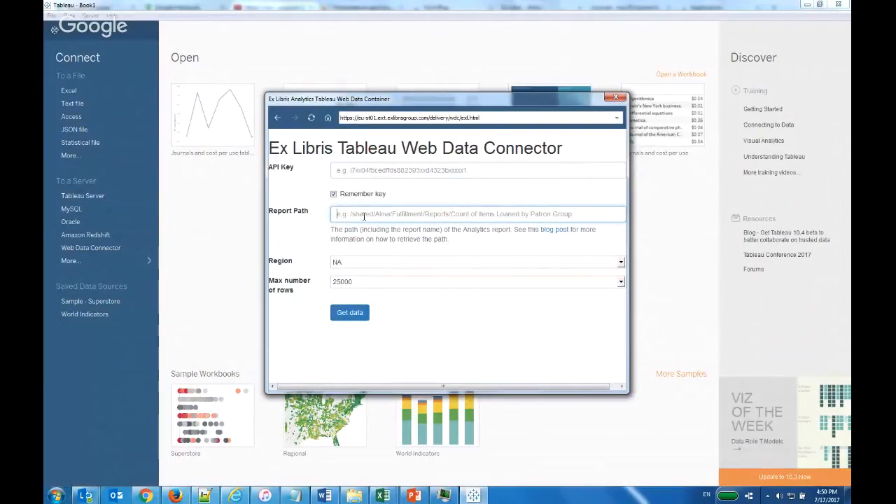
pyautogui.hotkey('ctrl', '`')
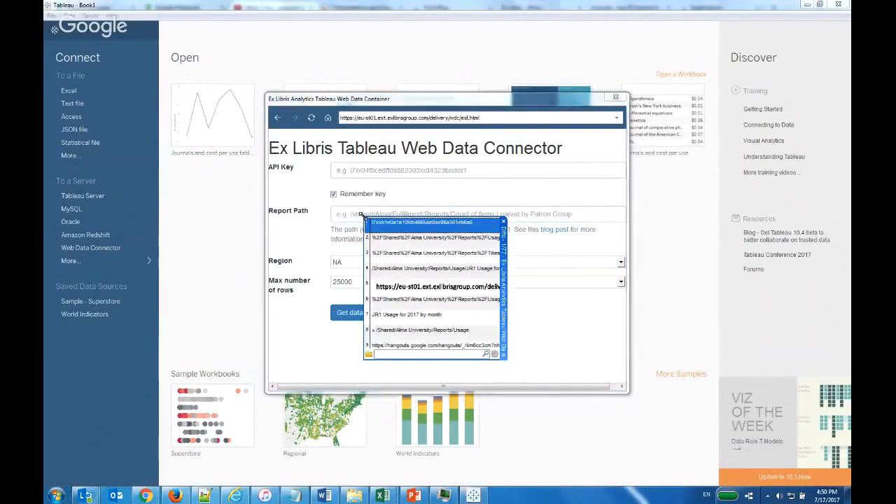
pyautogui.doubleClick(420, 259)
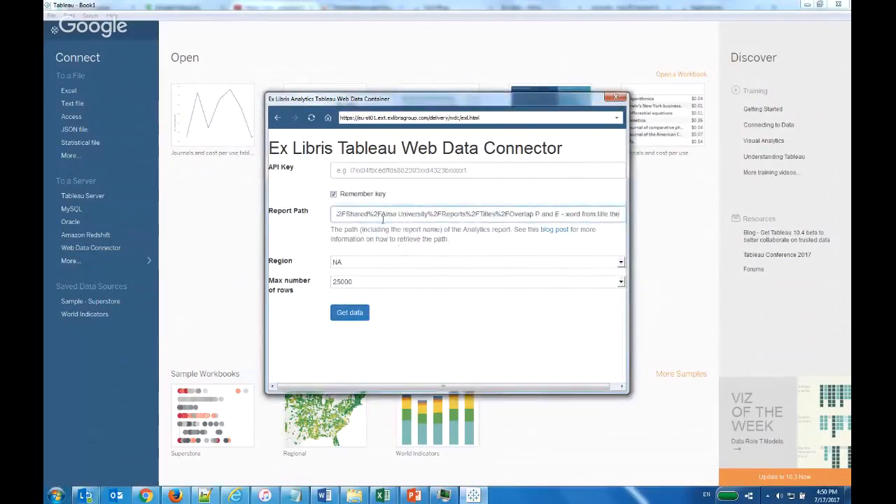
# Step: Paste the previously copied API key into the connector's API Key field
pyautogui.click(384, 175)
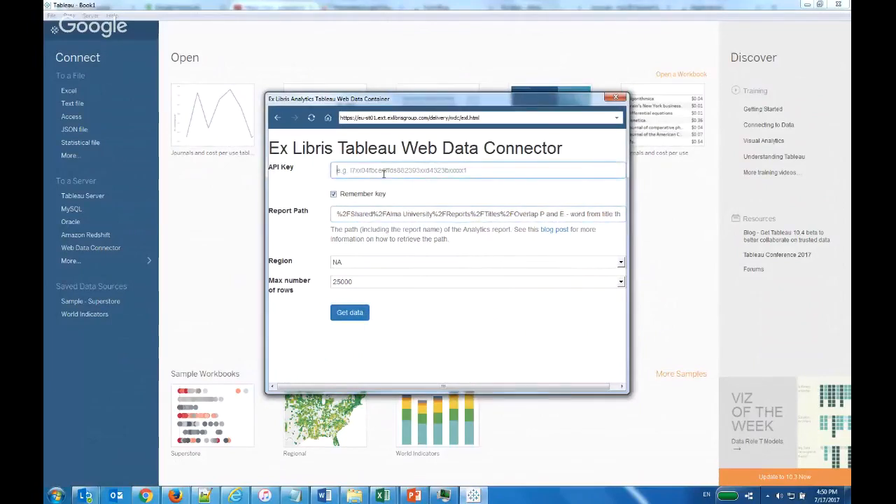
pyautogui.hotkey('ctrl', '`')
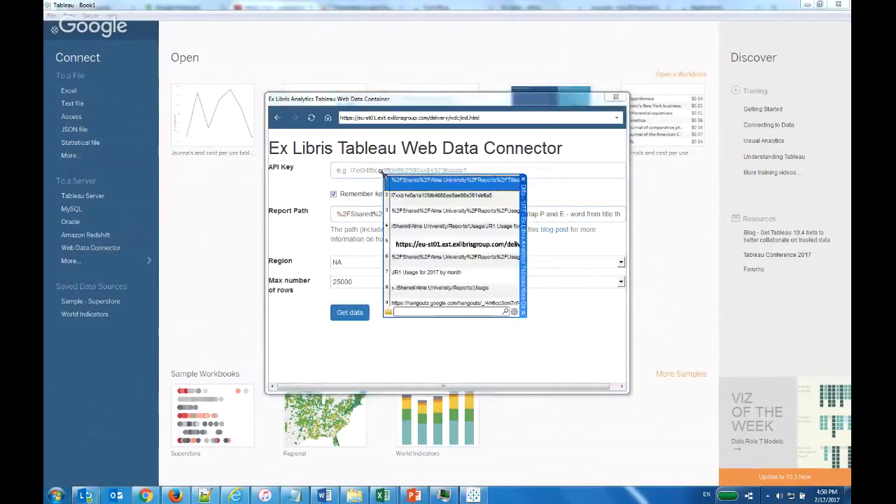
pyautogui.click(445, 200)
pyautogui.doubleClick(446, 200)
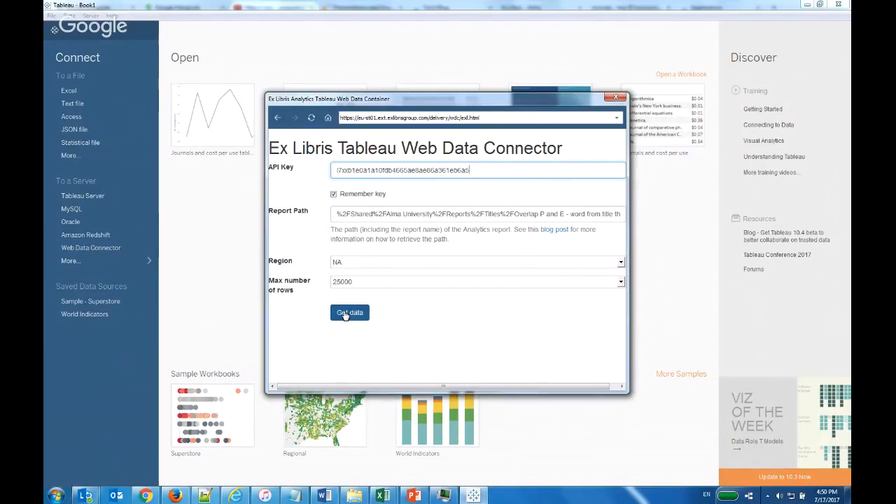
# Step: Get the report's data through the connector and update the data source preview to load its rows
pyautogui.click(344, 315)
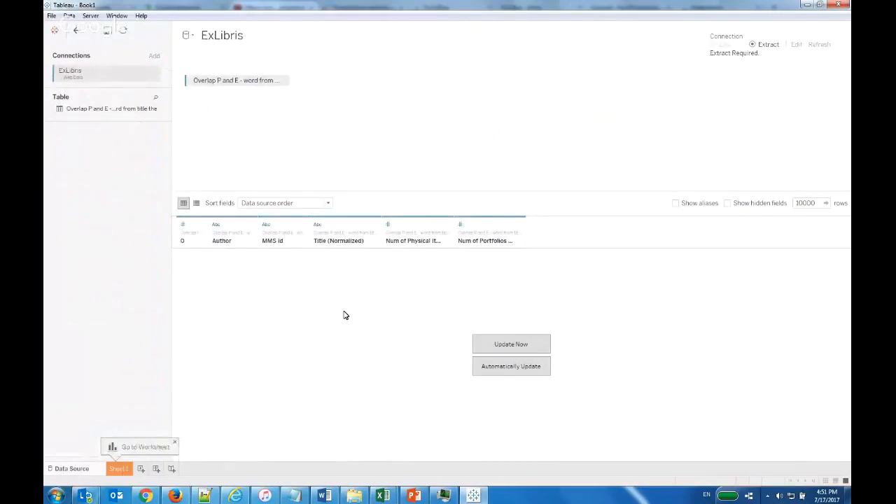
pyautogui.click(497, 348)
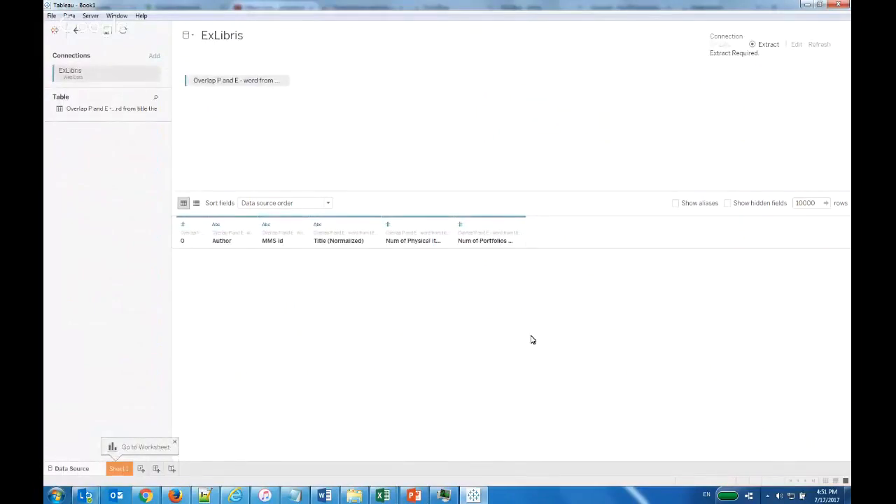
pyautogui.click(814, 205)
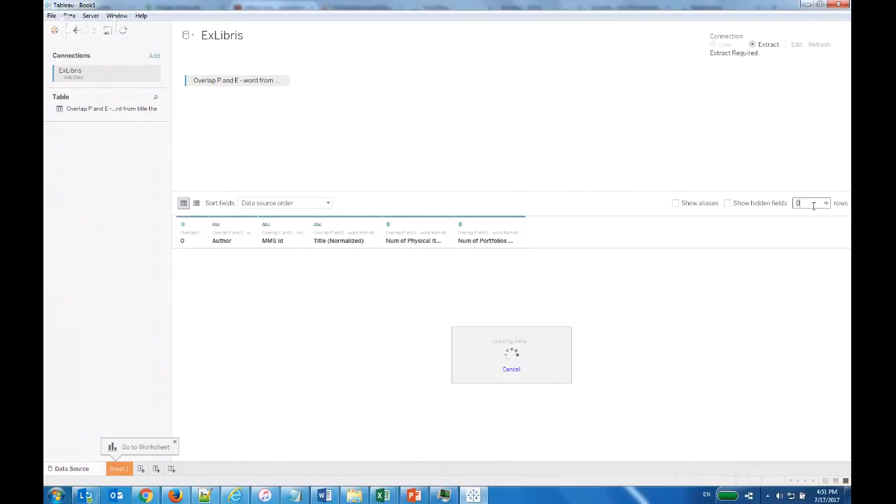
# Step: Switch to the Notepad notes and add the heading "action item 3 to check" below the existing text
pyautogui.click(295, 496)
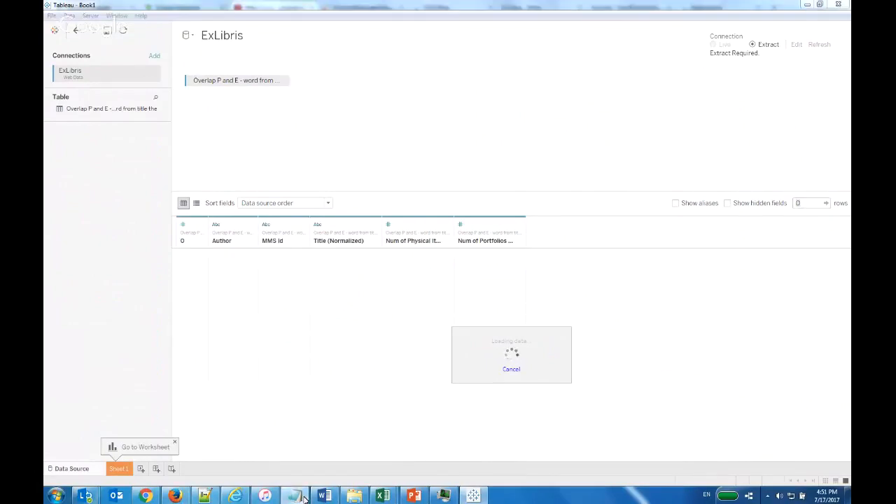
pyautogui.press('Return')
pyautogui.press('Return')
pyautogui.write('action item 3 to check ')
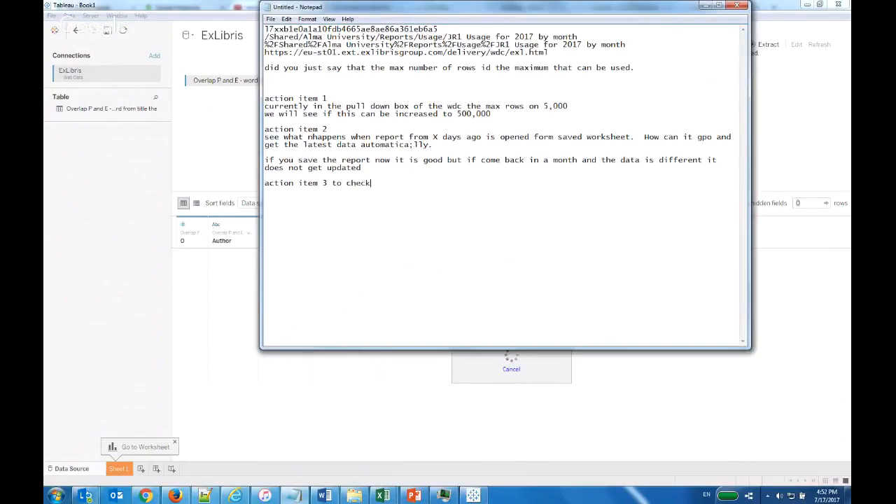
# Step: Under item 3 write "If you run the wdc on a report which was not run for a long time then the wdc will get "locked""
pyautogui.write('If you run the wdc on a report which ')
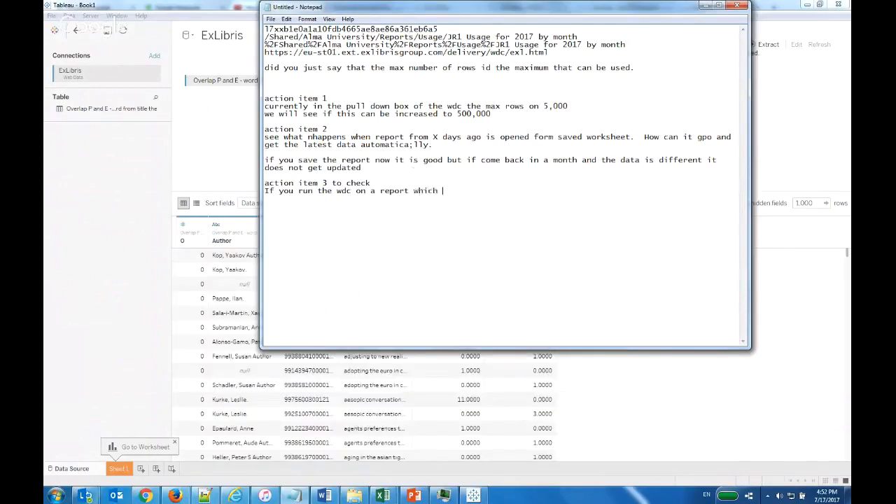
pyautogui.write('was not run for a long time then the ')
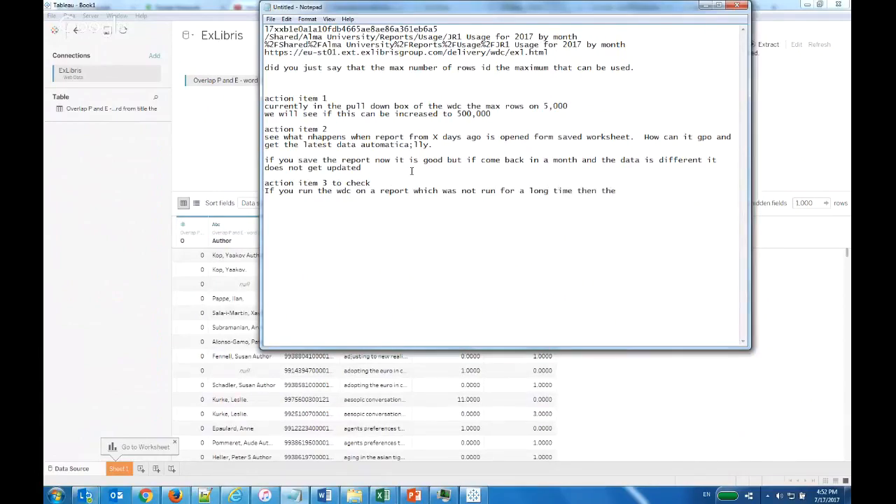
pyautogui.write('wdc will get "locked"')
pyautogui.click(96, 273)
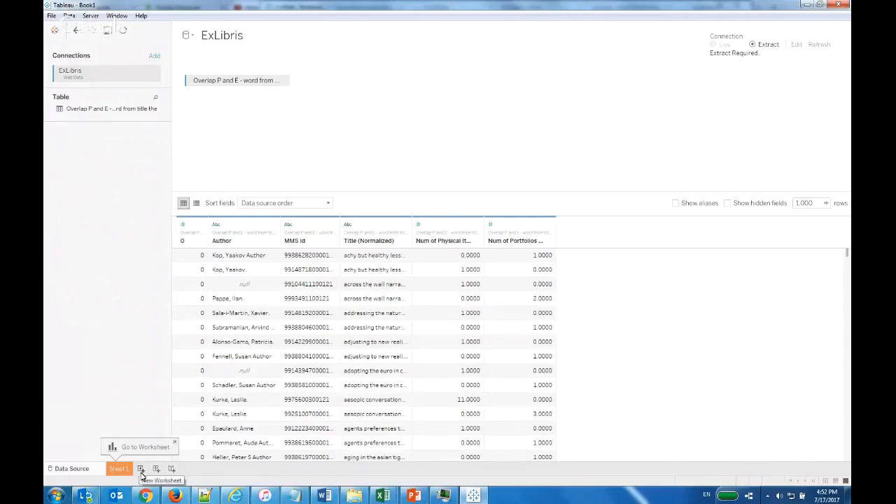
# Step: In Firefox's live chat post "does it get lockjed when I try to click a worksheet or when I try to submit the wdc page?"
pyautogui.click(174, 497)
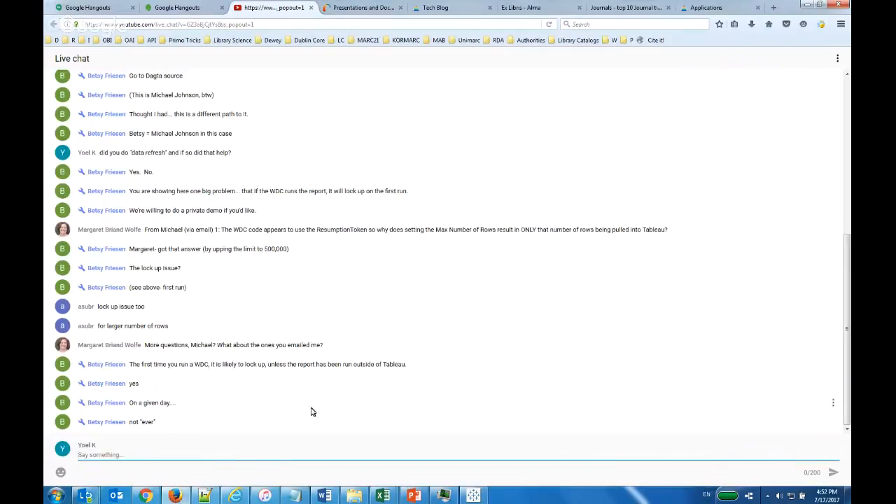
pyautogui.write('does it g')
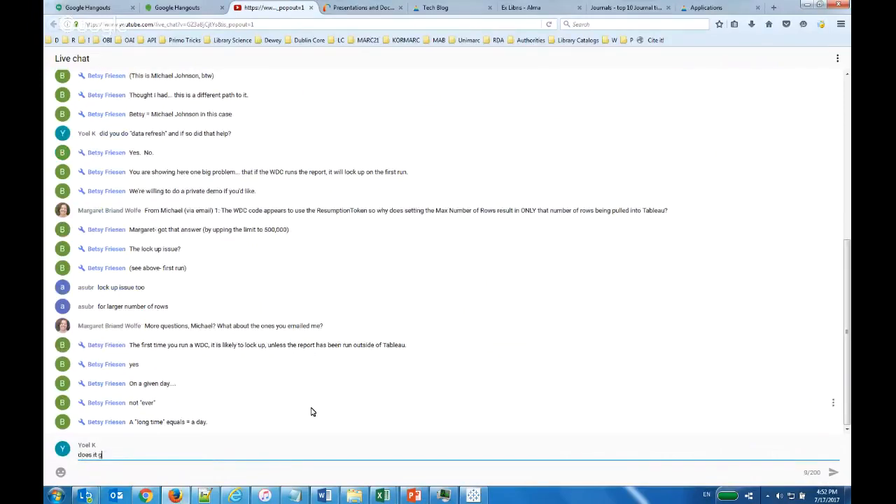
pyautogui.write('et lockjed when I try to click a worksh')
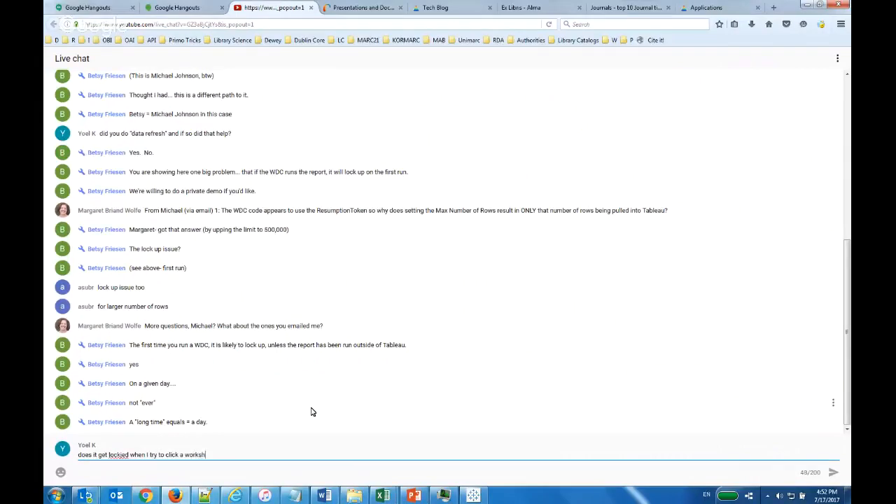
pyautogui.write('eet or when I try to ')
pyautogui.write('submit the wdc page?')
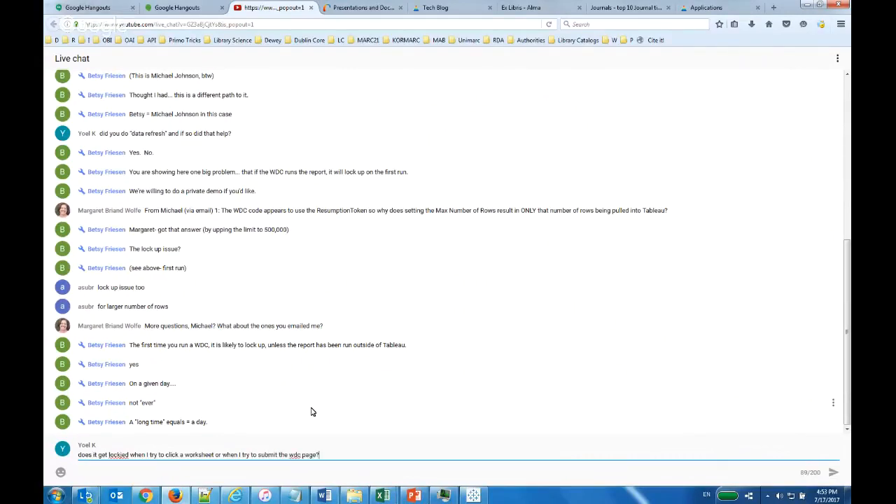
pyautogui.press('Return')
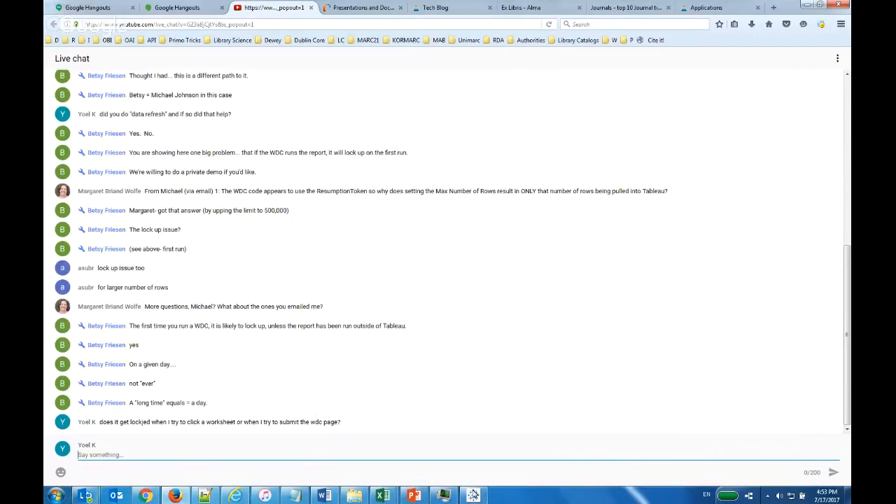
# Step: Switch back to Tableau, open a new worksheet on the report data, and check the Firefox live chat for replies while the extract loads
pyautogui.click(473, 496)
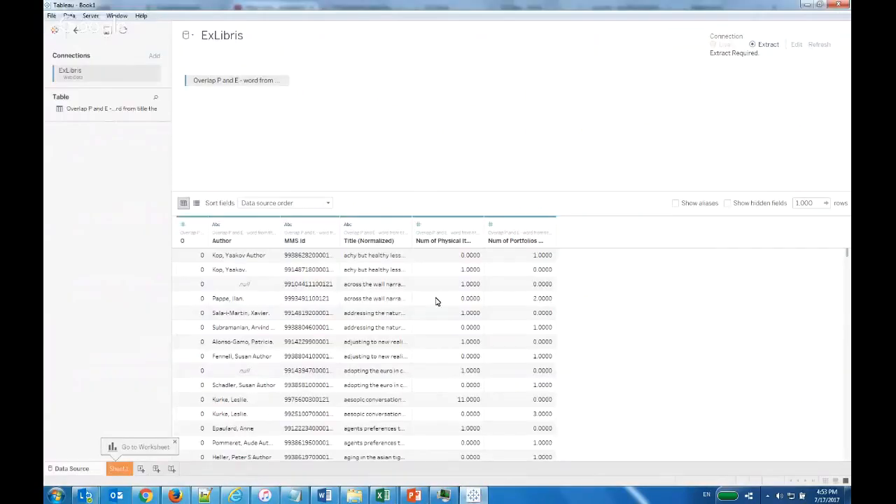
pyautogui.scroll(-10, 676, 355)
pyautogui.scroll(-10, 676, 355)
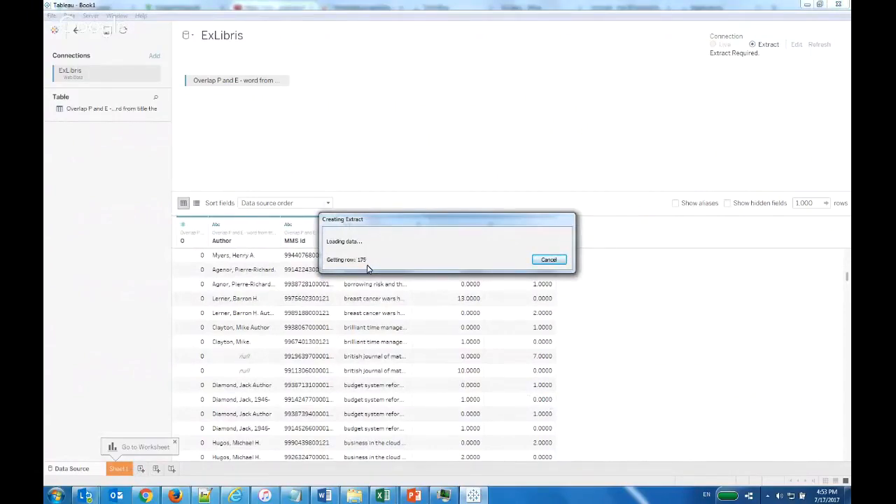
pyautogui.click(187, 496)
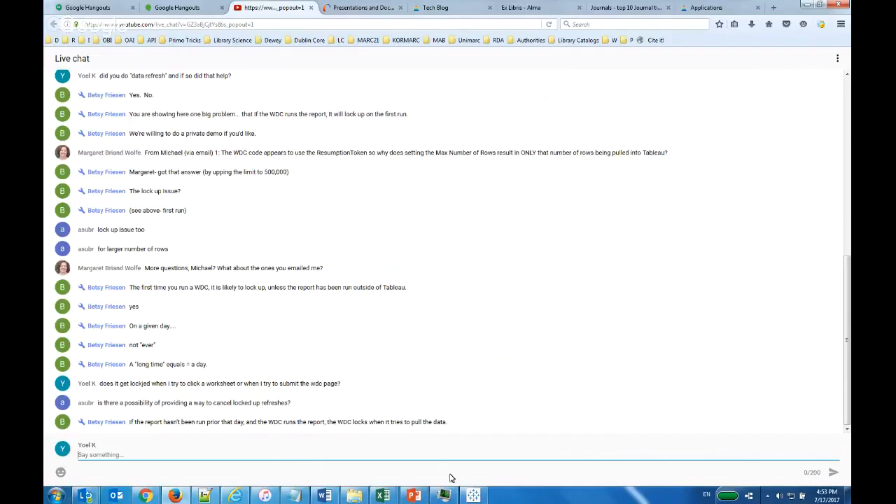
pyautogui.click(474, 496)
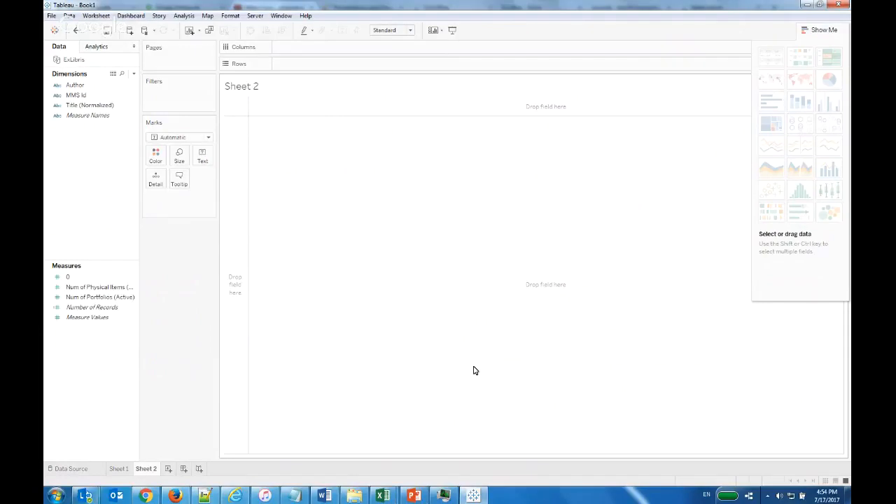
# Step: Build a text table on Sheet 2 with Title (Normalized), MMS Id and Author as rows, adding all members of MMS Id
pyautogui.moveTo(77, 87); pyautogui.dragTo(287, 69)
pyautogui.moveTo(154, 82); pyautogui.dragTo(365, 72)
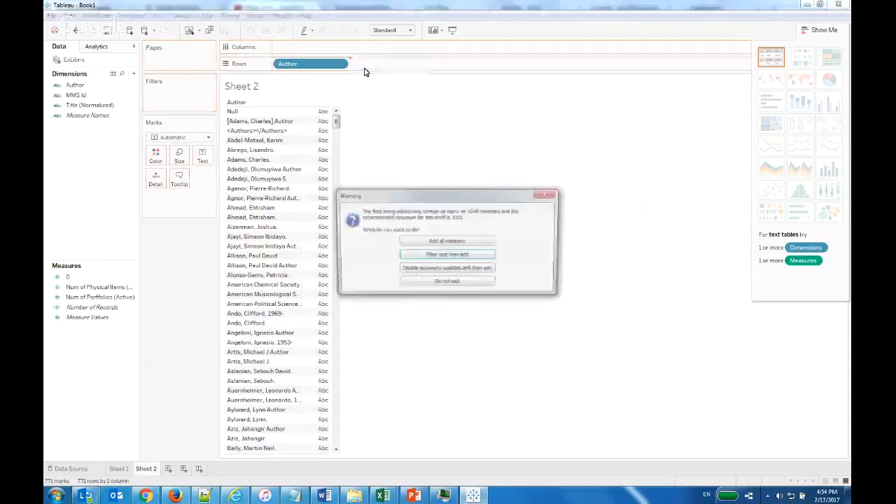
pyautogui.click(549, 197)
pyautogui.click(84, 98)
pyautogui.moveTo(85, 101); pyautogui.dragTo(380, 73)
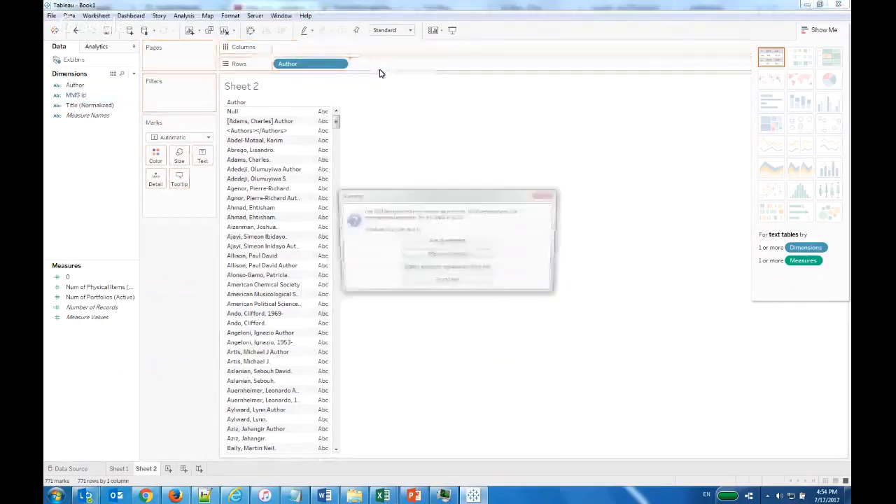
pyautogui.click(463, 242)
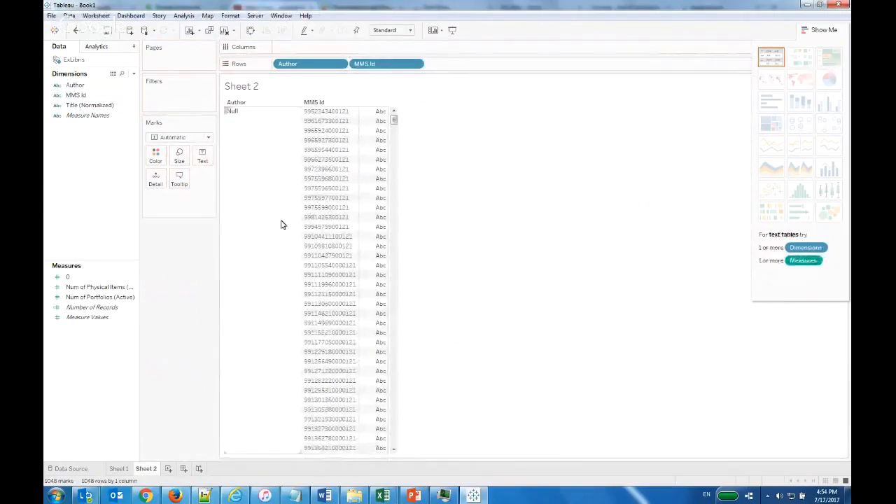
pyautogui.moveTo(70, 109); pyautogui.dragTo(509, 68)
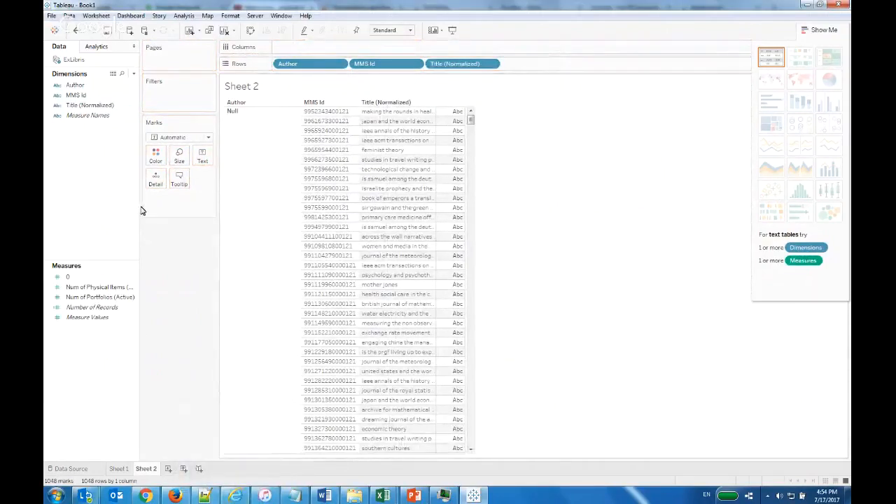
pyautogui.click(771, 59)
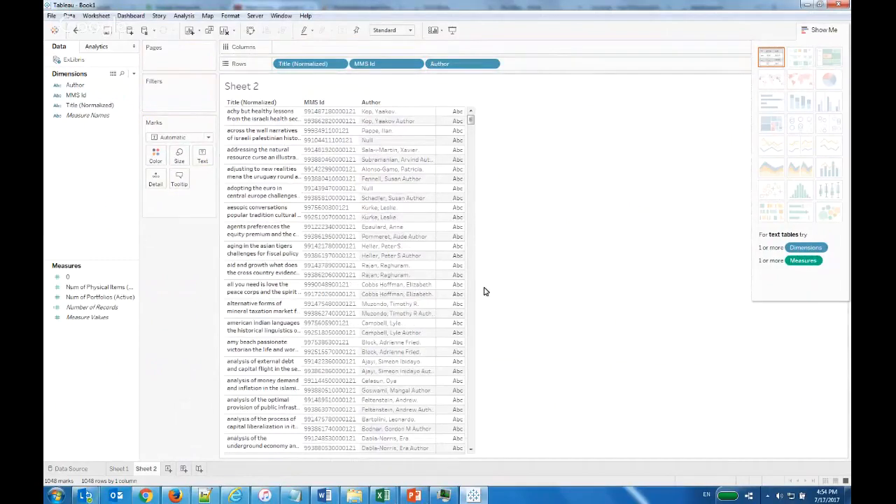
# Step: Switch to the live chat in Firefox and review the earlier and latest messages about the lock-up issue
pyautogui.moveTo(414, 499)
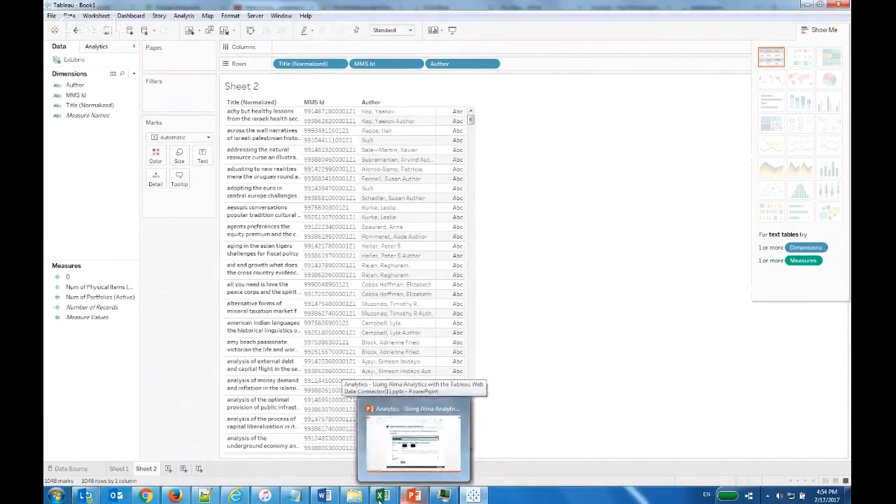
pyautogui.click(176, 497)
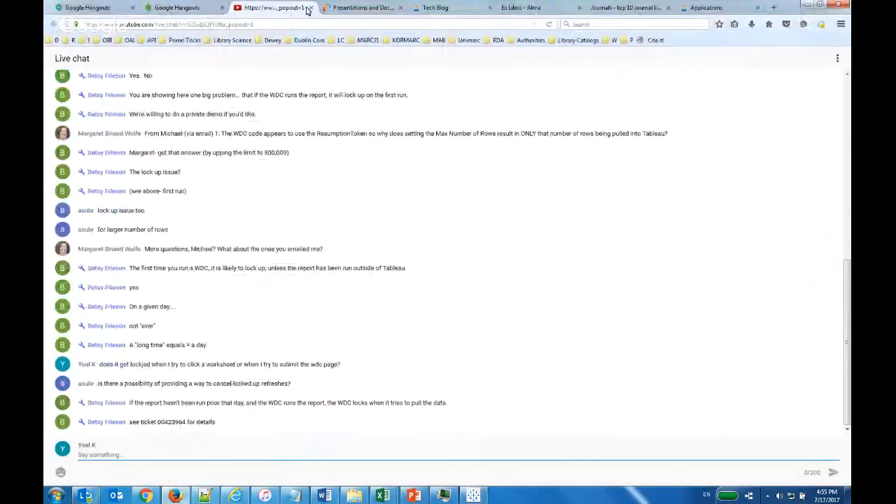
pyautogui.scroll(5, 462, 347)
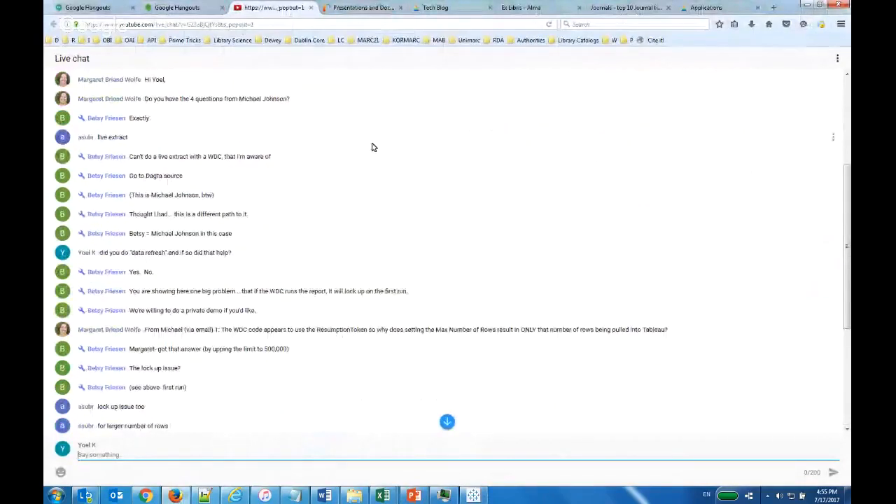
pyautogui.scroll(-5, 386, 210)
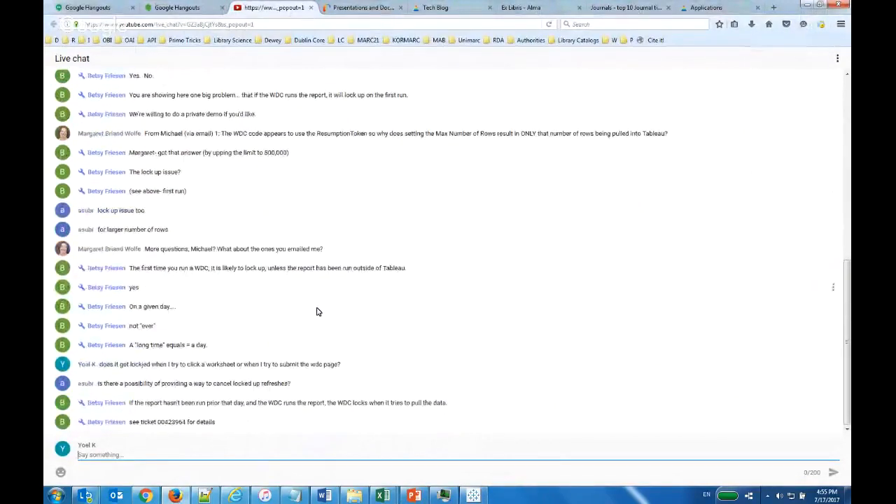
# Step: Copy the ticket number from the latest chat message and paste it into the Notepad notes
pyautogui.tripleClick(168, 422)
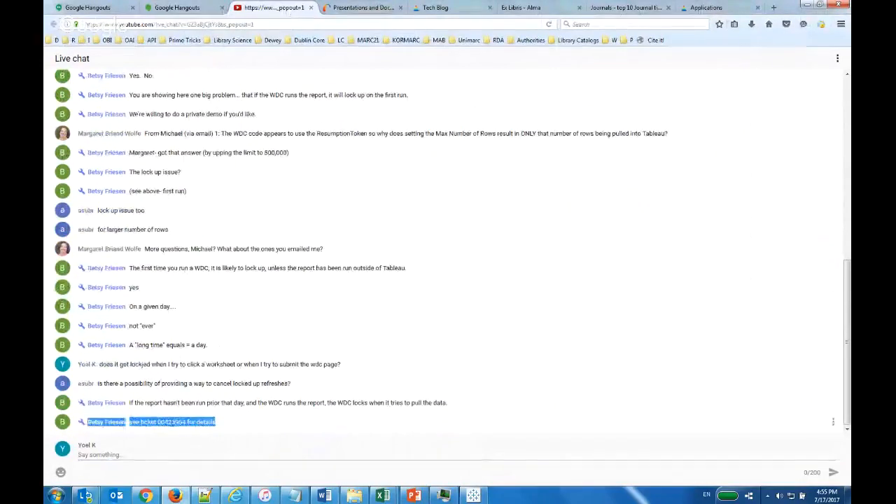
pyautogui.doubleClick(173, 422)
pyautogui.hotkey('ctrl', 'c')
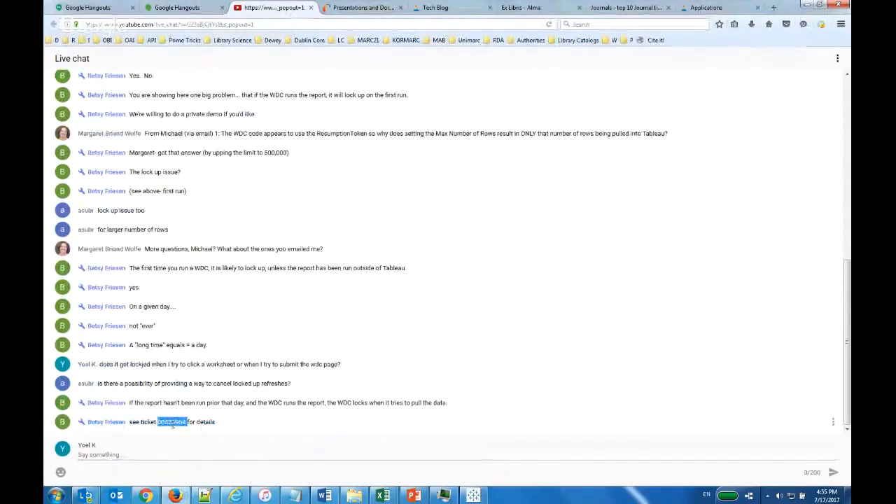
pyautogui.click(295, 496)
pyautogui.hotkey('ctrl', 'v')
# Step: Check the second Google Hangouts tab and the live chat once more, and close the first Google Hangouts tab
pyautogui.click(187, 9)
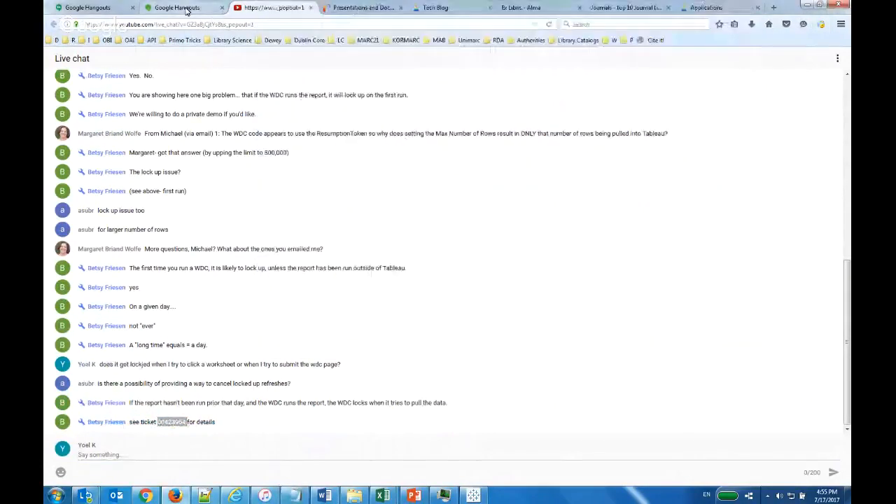
pyautogui.click(249, 9)
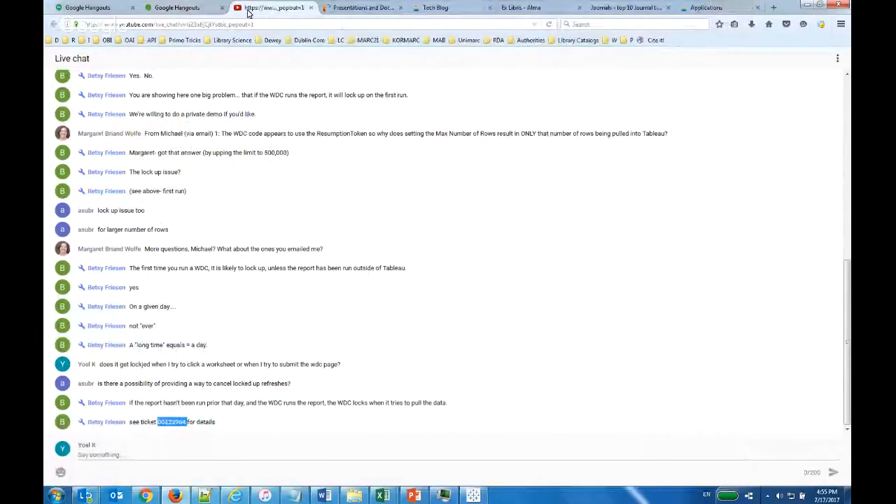
pyautogui.click(132, 10)
pyautogui.click(133, 10)
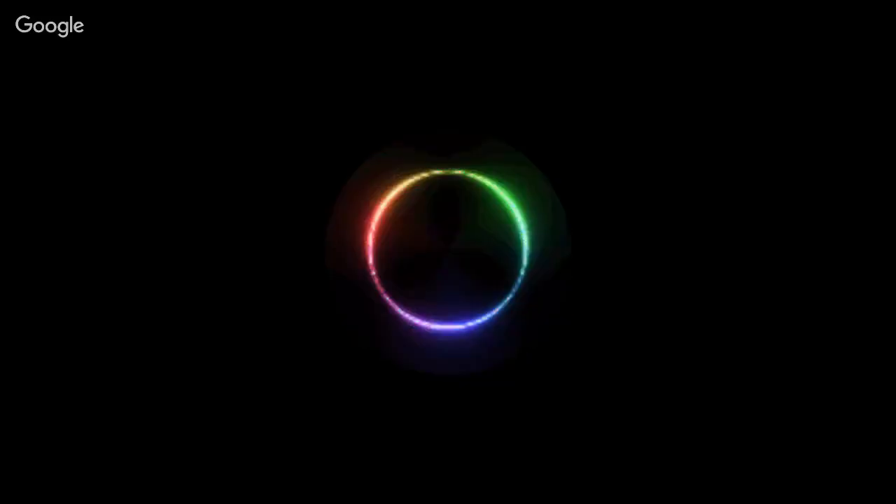